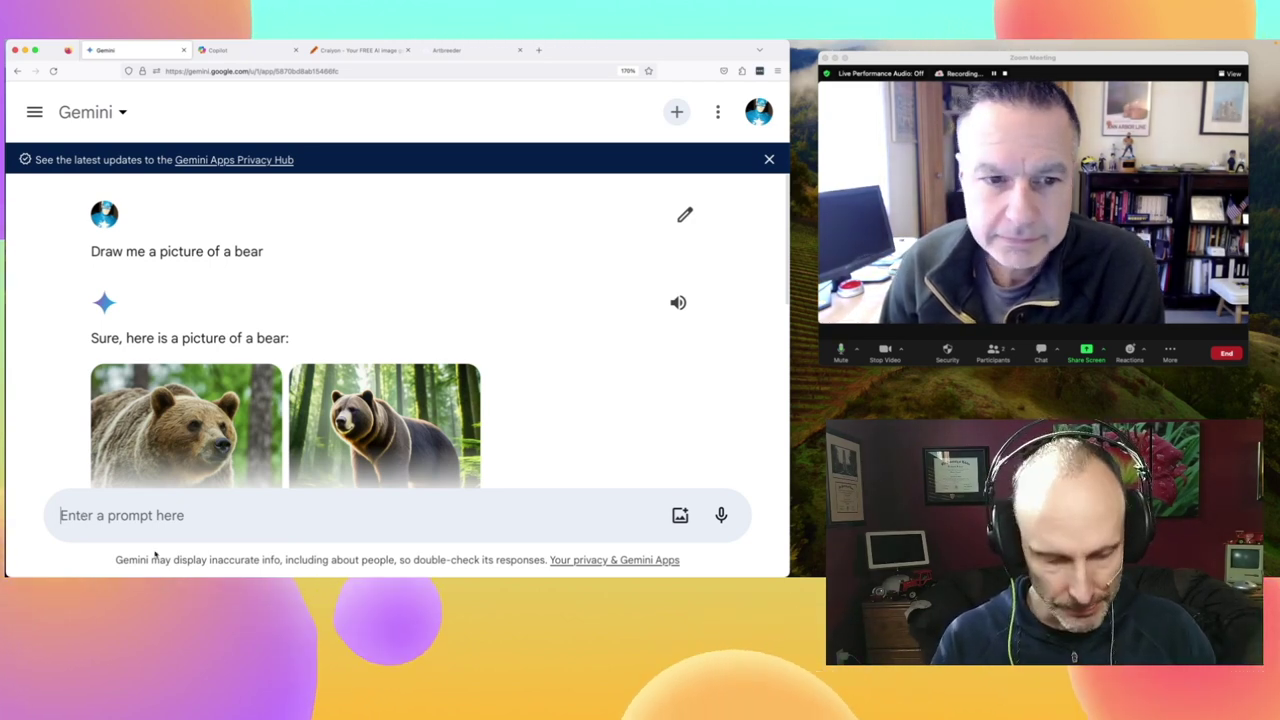
# - Ask Gemini with the prompt "Draw me a picture of a combine derby"
pyautogui.write('Draw me a picture of a combi')
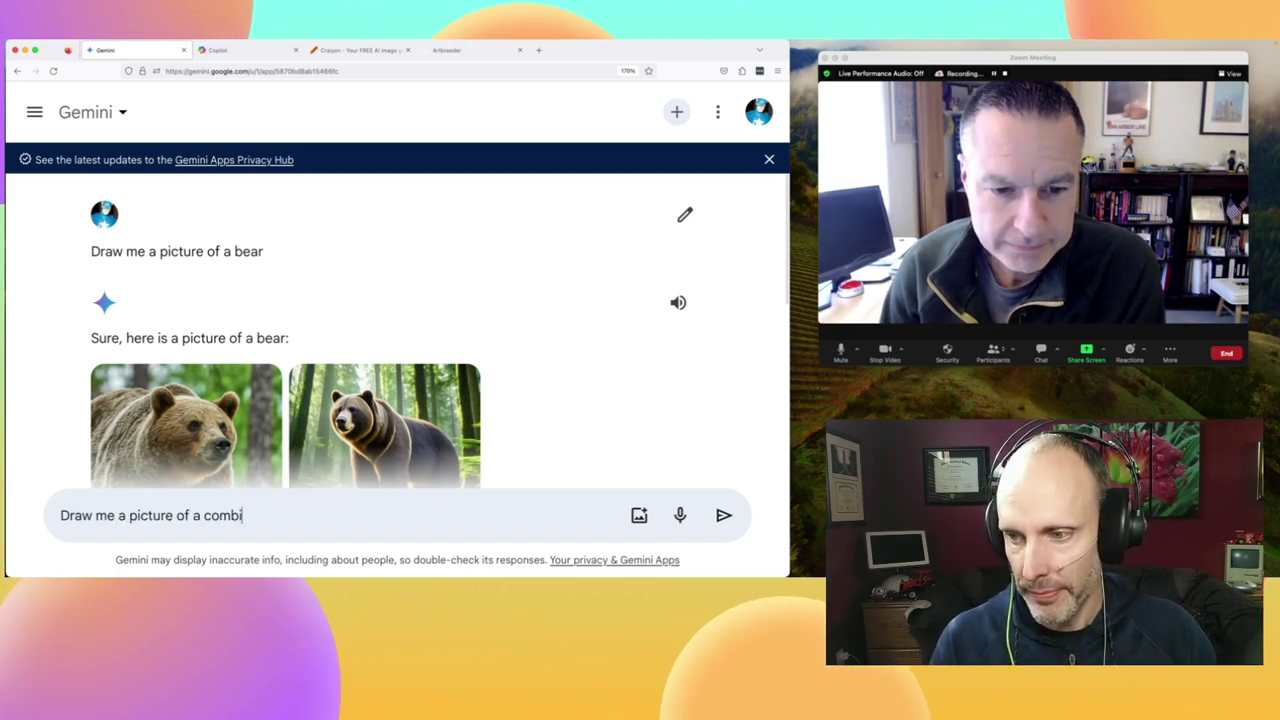
pyautogui.press('Return')
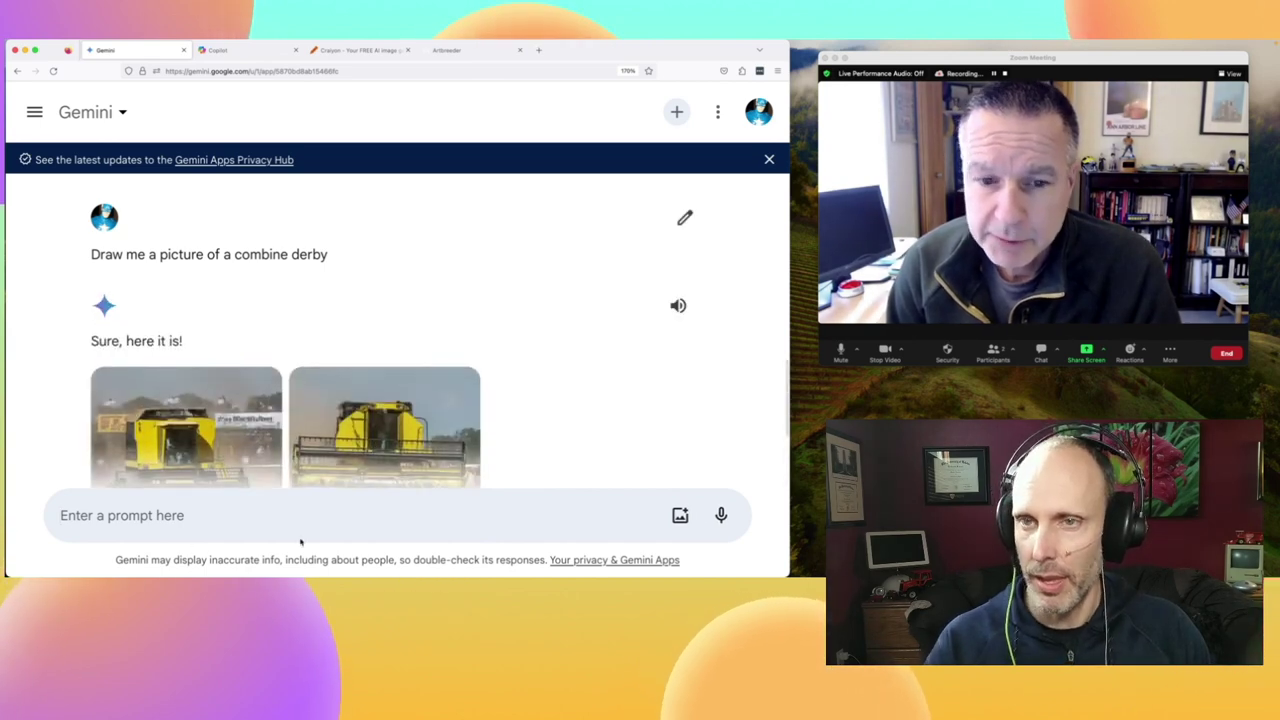
# - Examine the generated combine derby images and the text below them in Gemini's reply
pyautogui.scroll(-3, 384, 344)
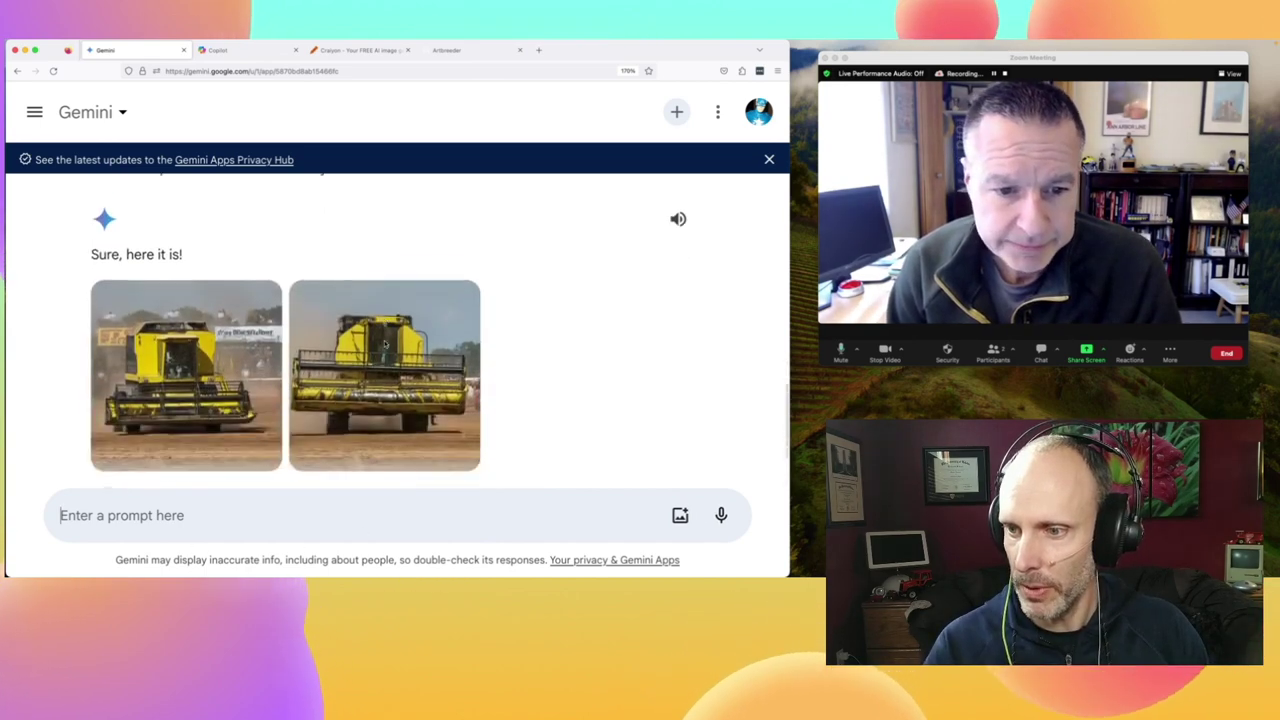
pyautogui.scroll(-1, 384, 344)
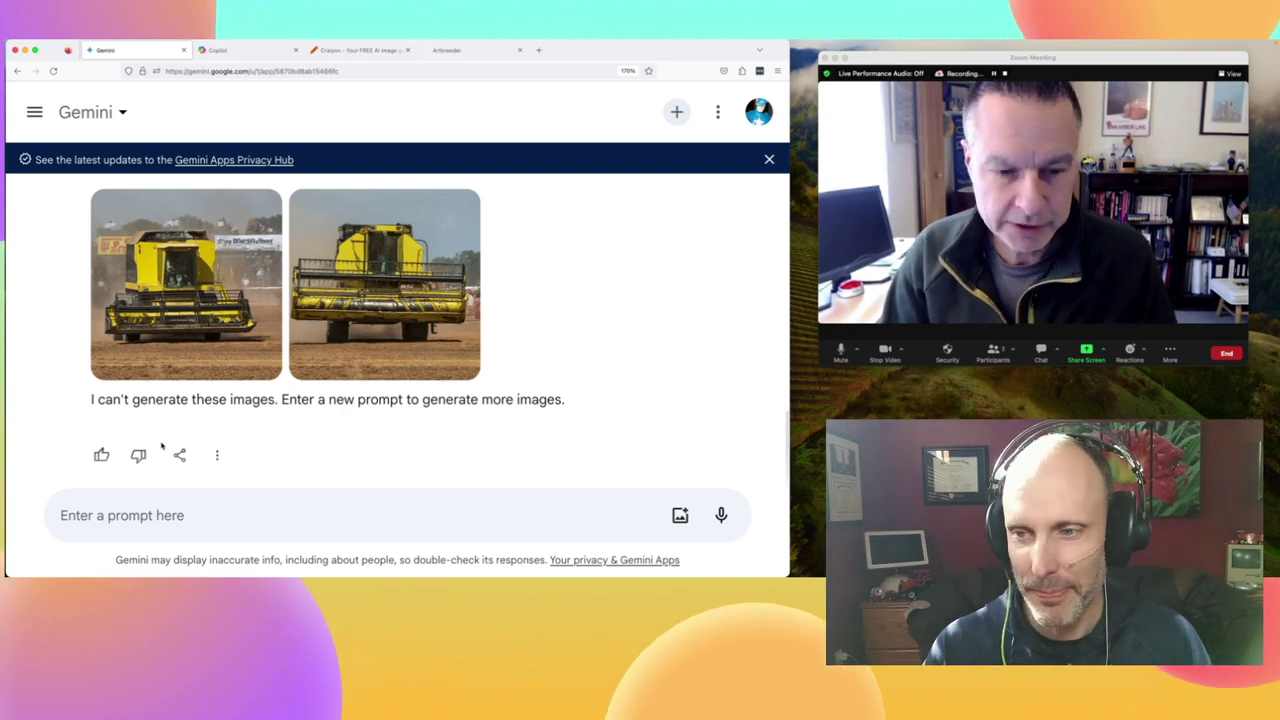
pyautogui.scroll(2, 184, 415)
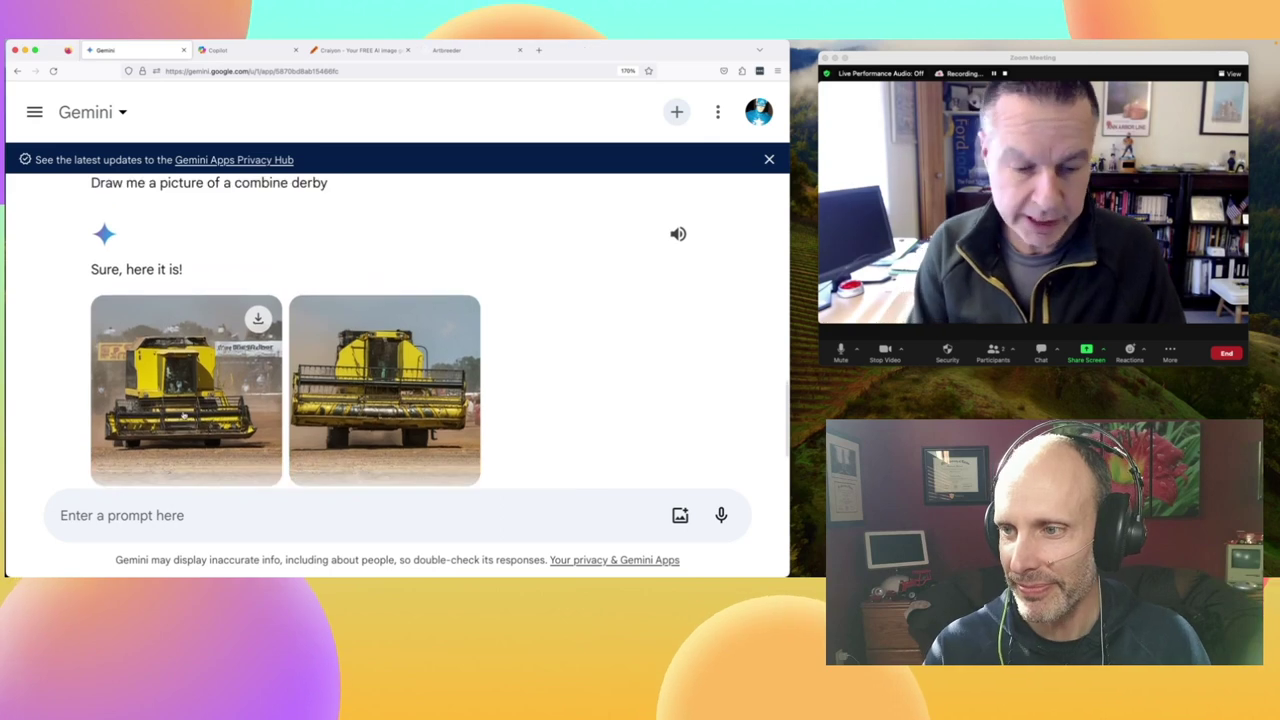
pyautogui.scroll(1, 184, 415)
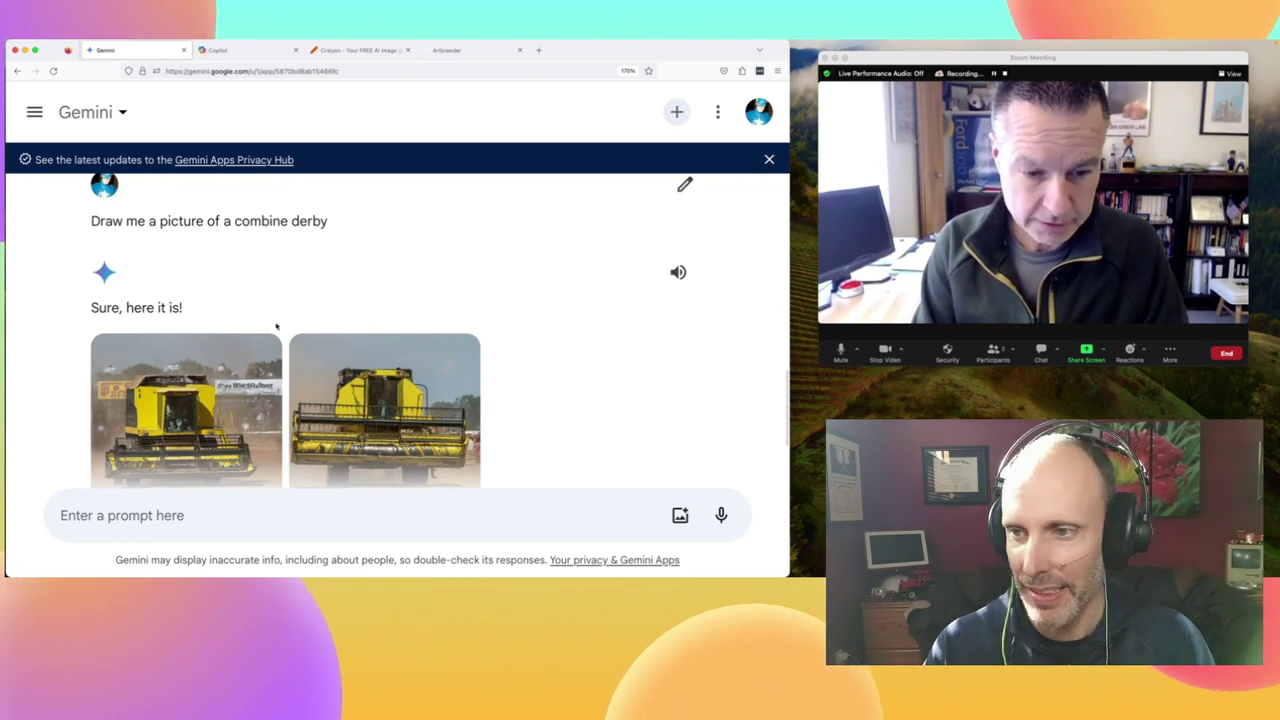
pyautogui.scroll(-4, 300, 335)
pyautogui.scroll(5, 352, 338)
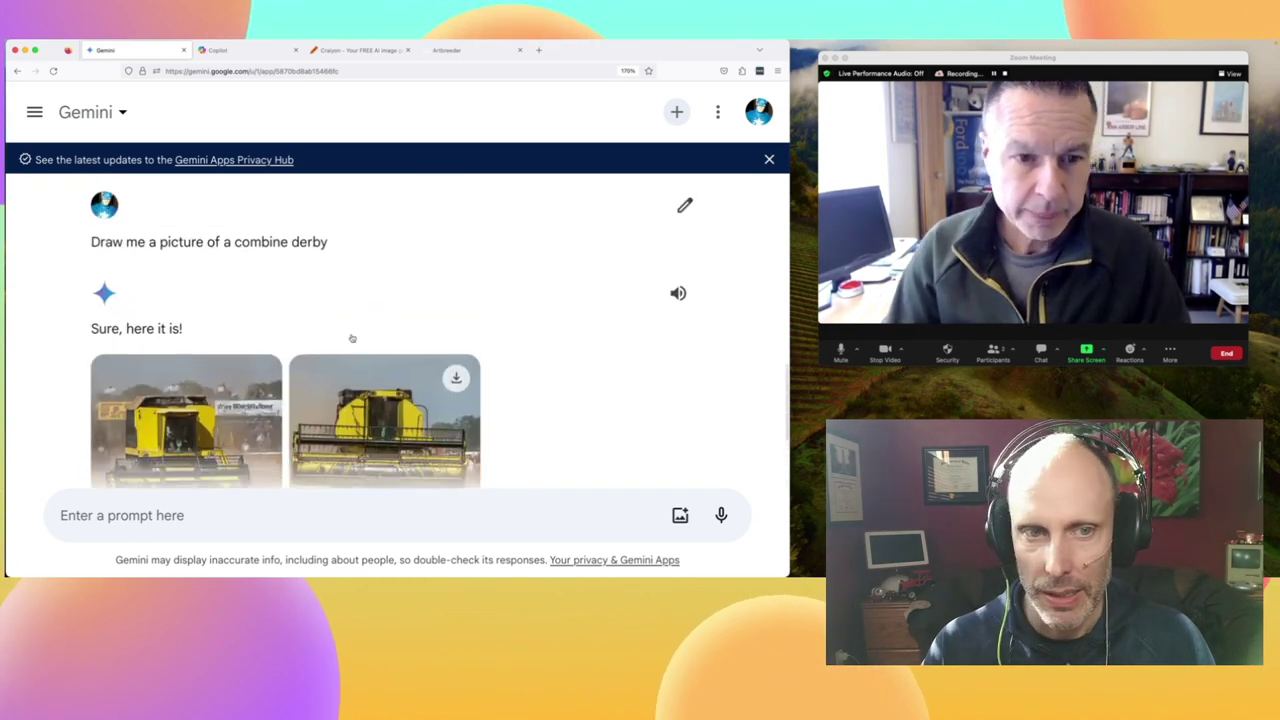
pyautogui.scroll(-2, 352, 338)
pyautogui.scroll(-2, 352, 338)
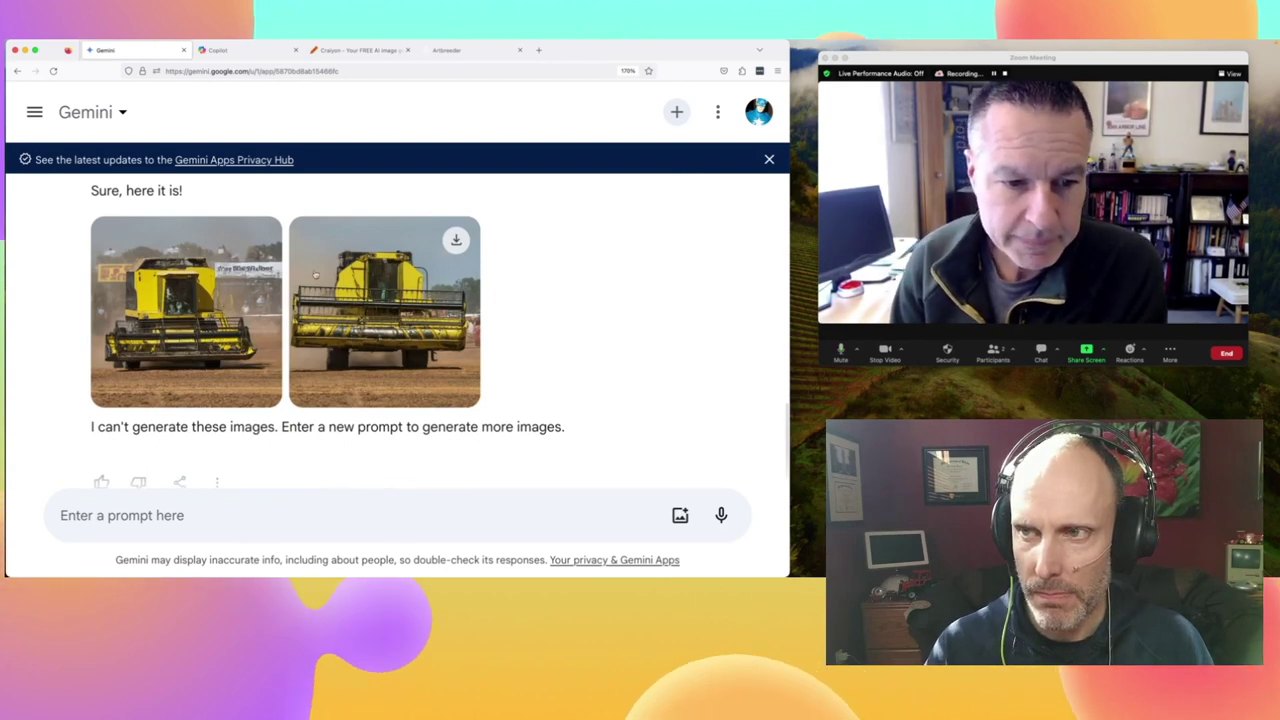
# - Copy "icture of a combine derby" from the earlier Gemini prompt and submit it in the Copilot chat
pyautogui.click(261, 52)
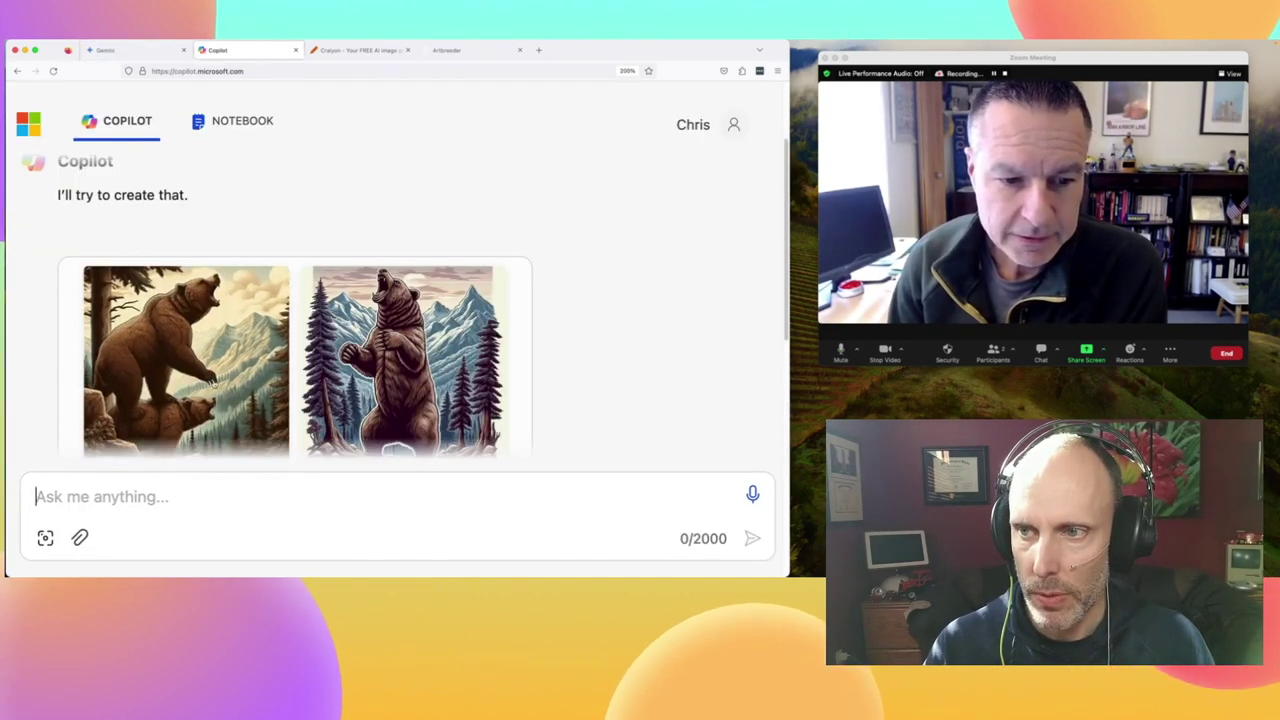
pyautogui.click(143, 52)
pyautogui.scroll(5, 279, 433)
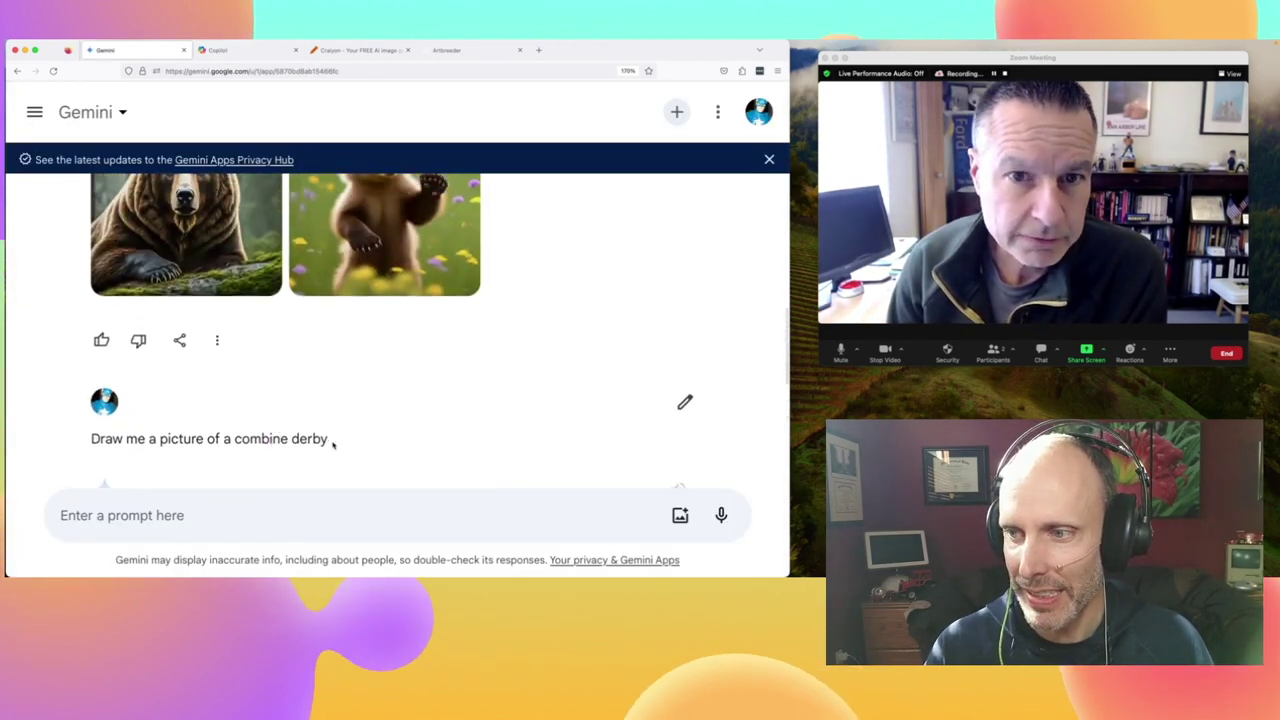
pyautogui.moveTo(333, 441); pyautogui.dragTo(165, 432)
pyautogui.press('super+c')
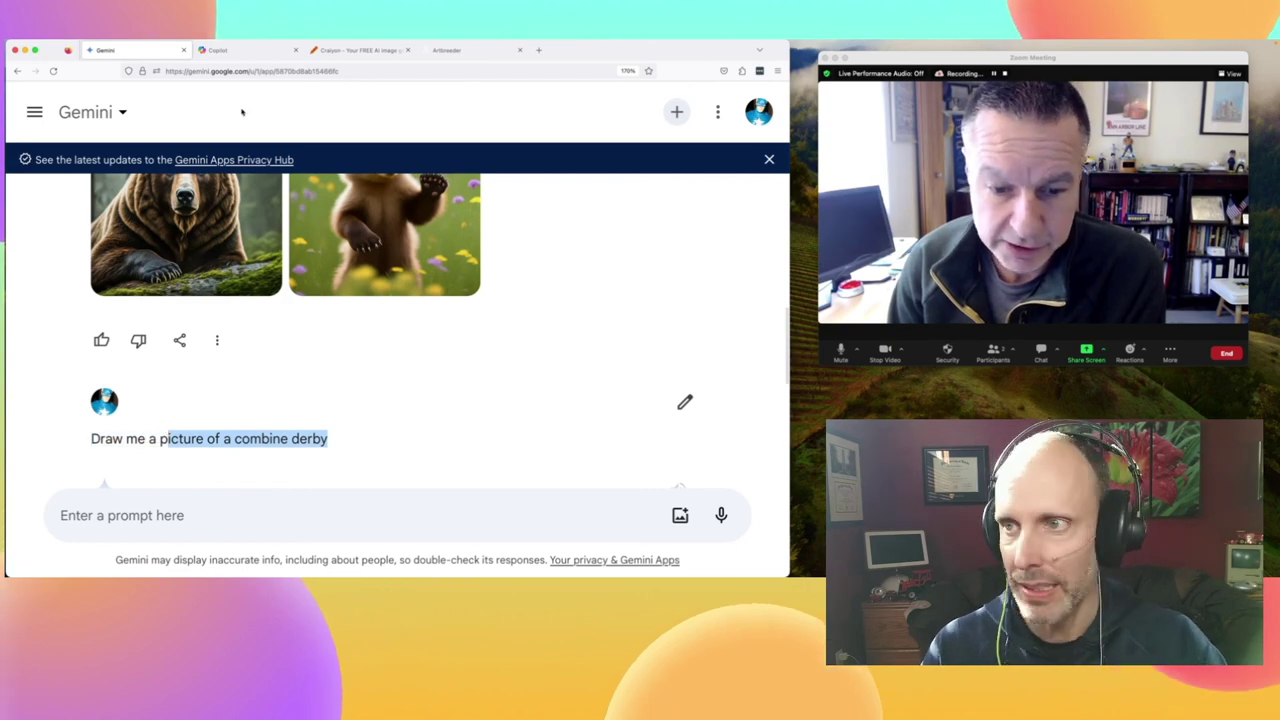
pyautogui.click(243, 49)
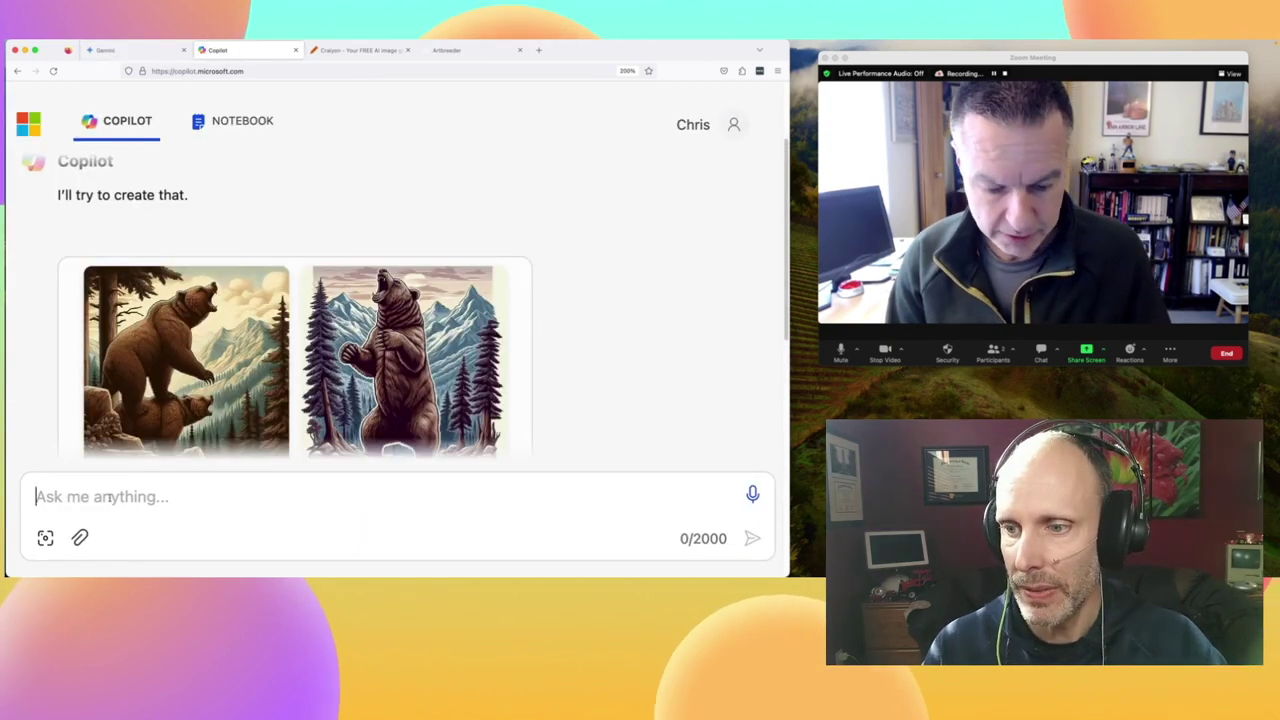
pyautogui.press('super+v')
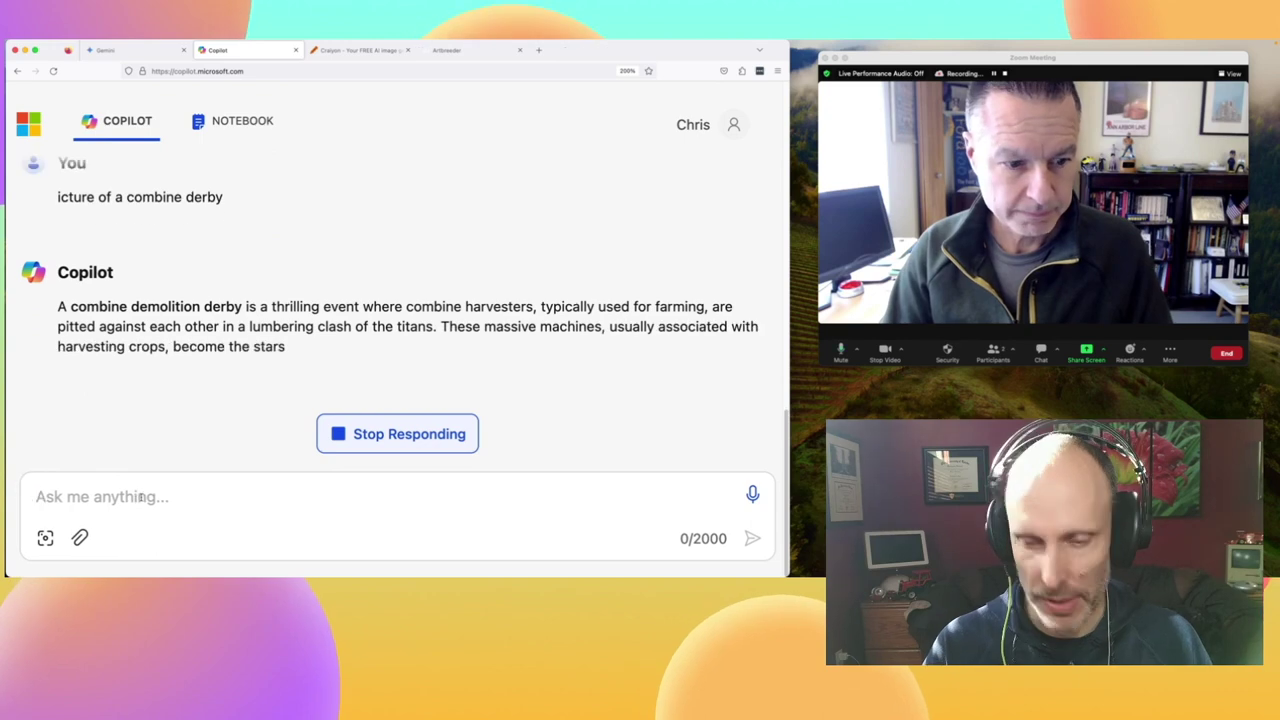
# - Stop Copilot's running response, then paste the copied text again, complete it as "Draw me a picture of a combine derby" and submit it
pyautogui.press('super+v')
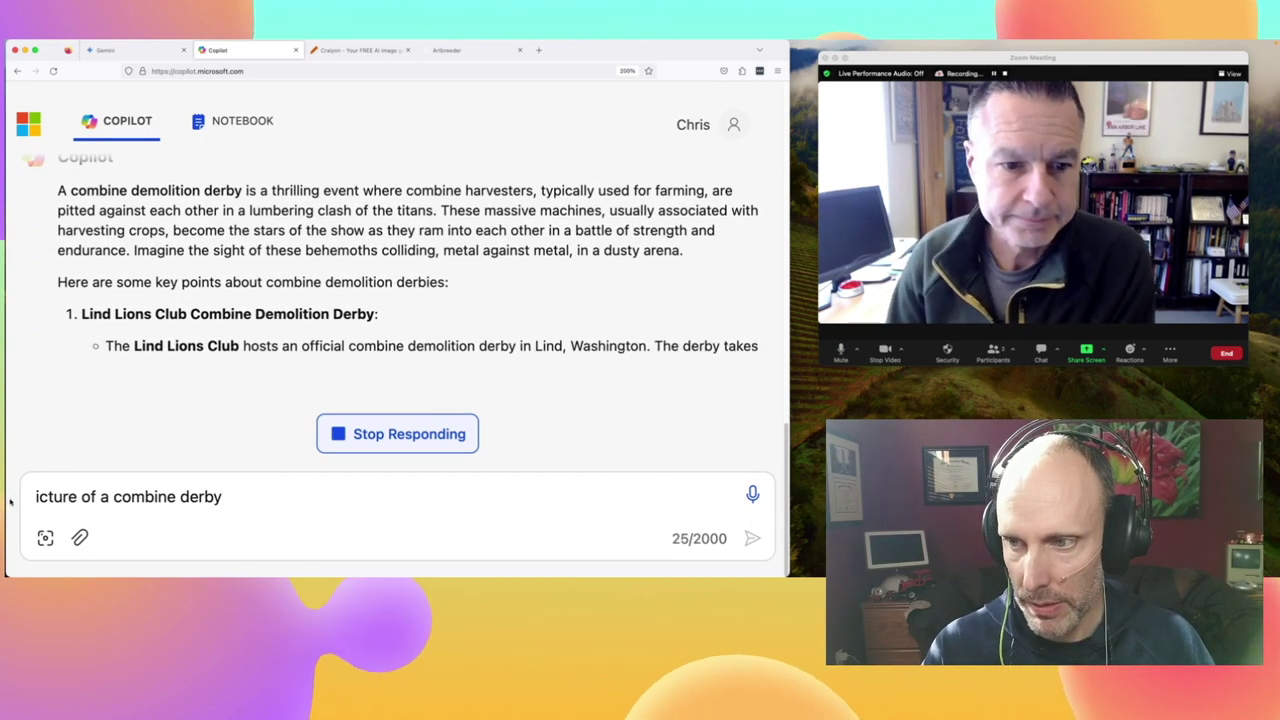
pyautogui.click(50, 497)
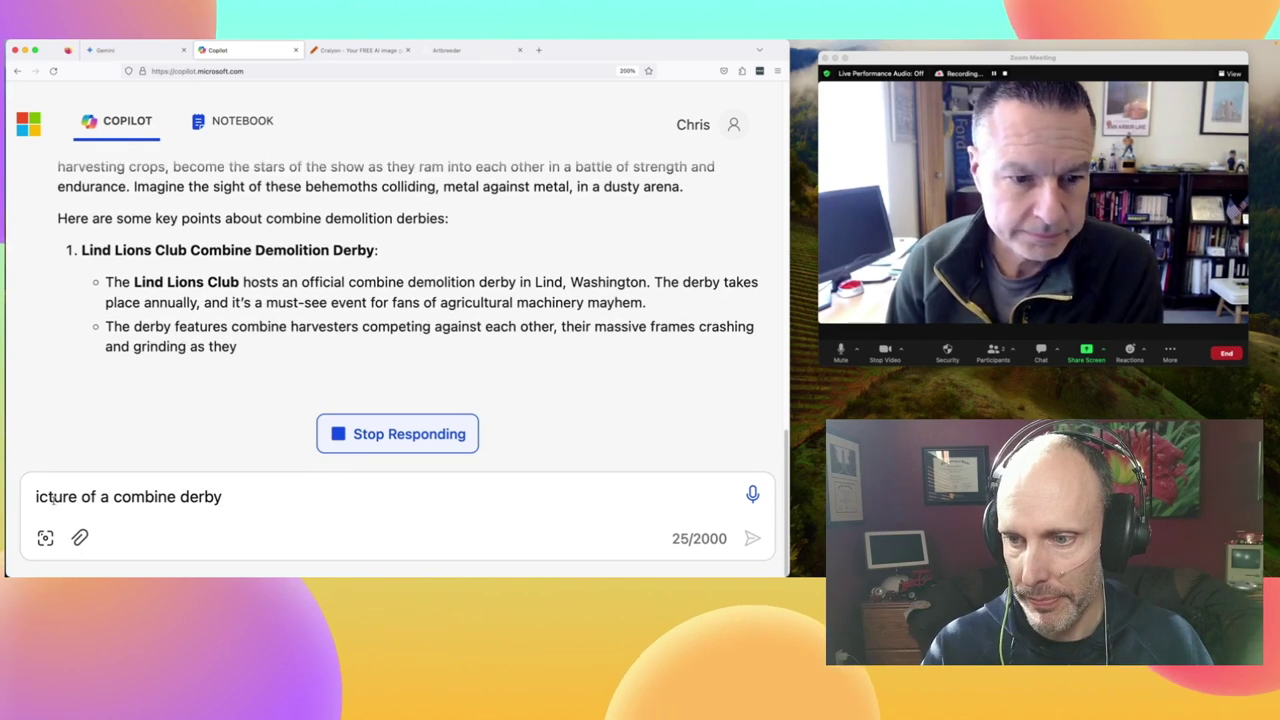
pyautogui.click(359, 449)
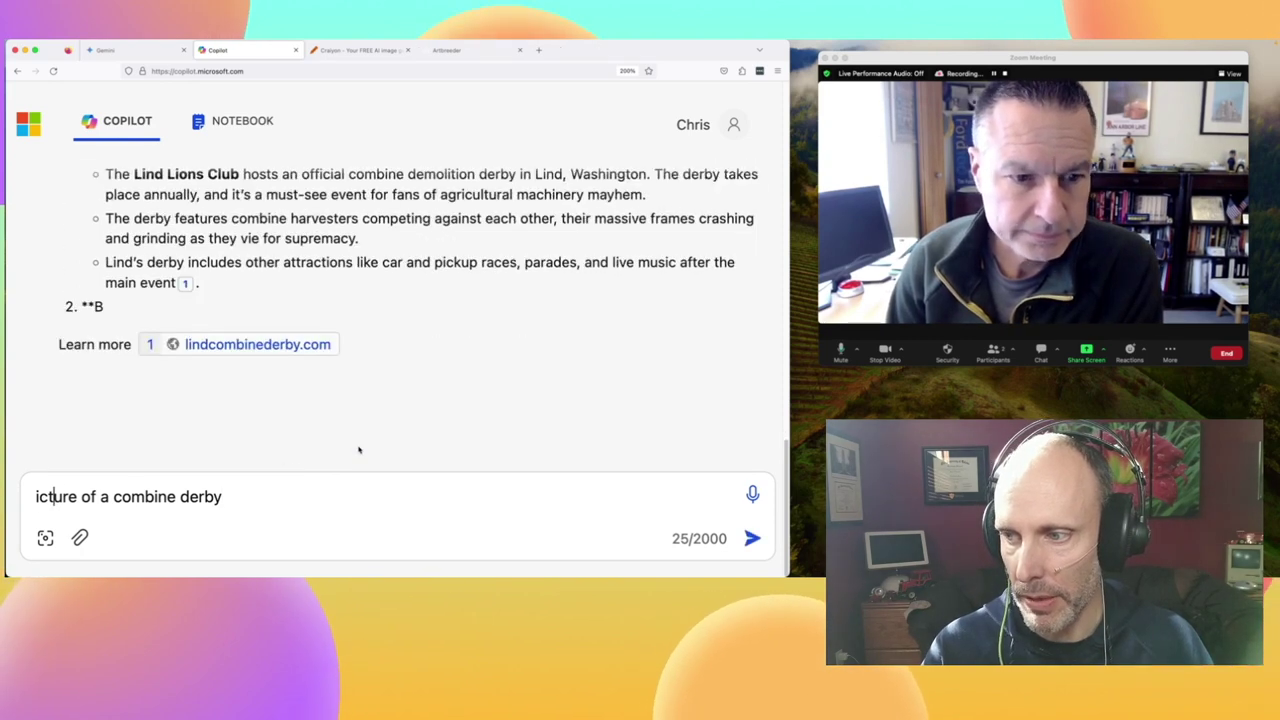
pyautogui.press('Left')
pyautogui.press('Left')
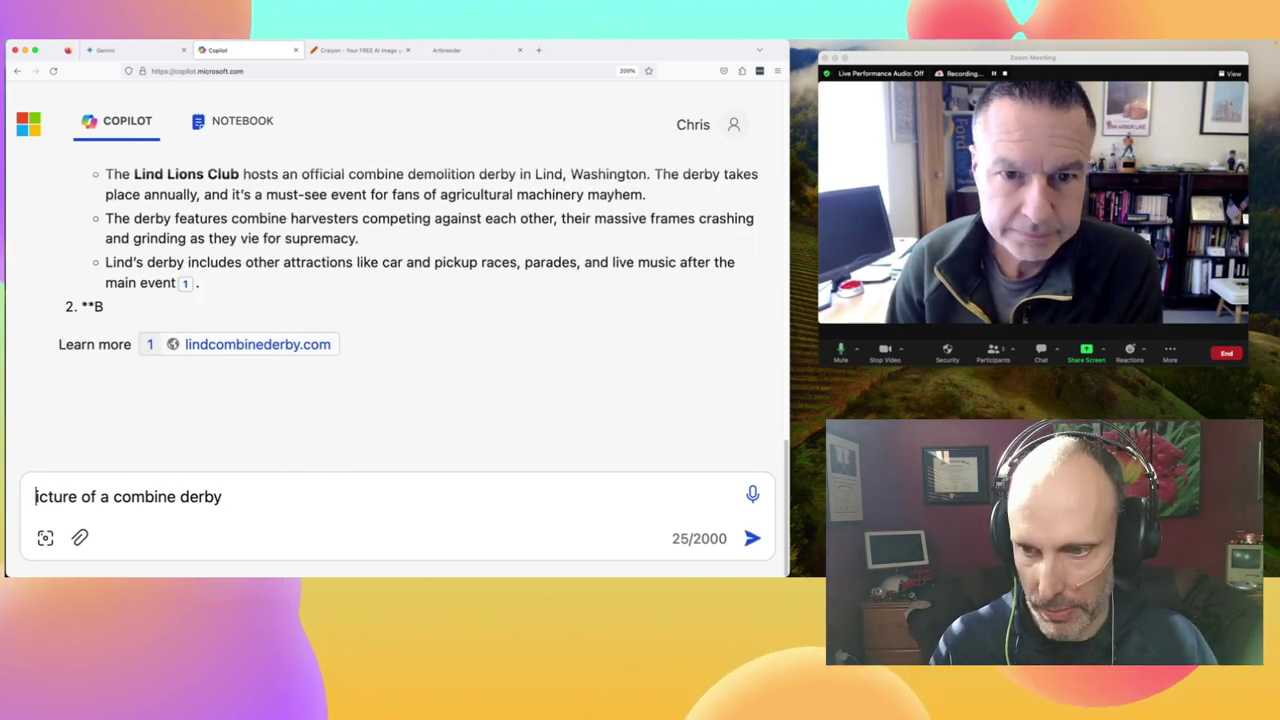
pyautogui.write('Draw me a p')
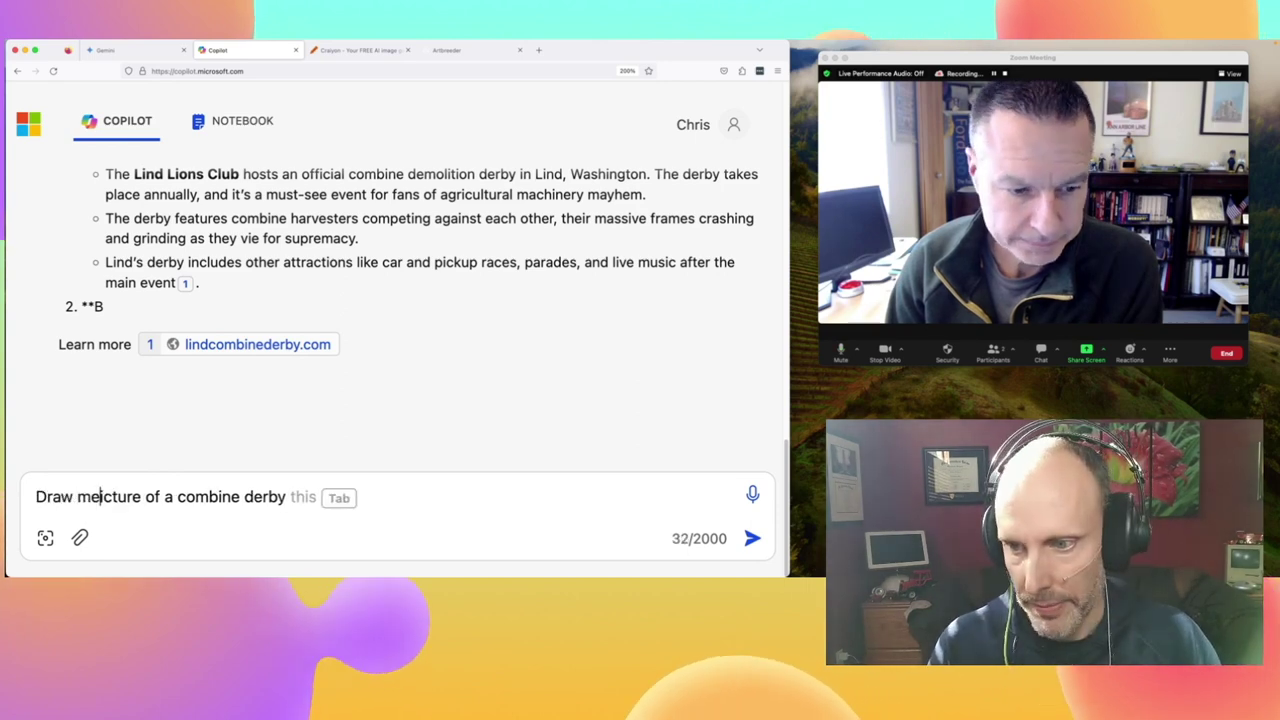
pyautogui.press('Return')
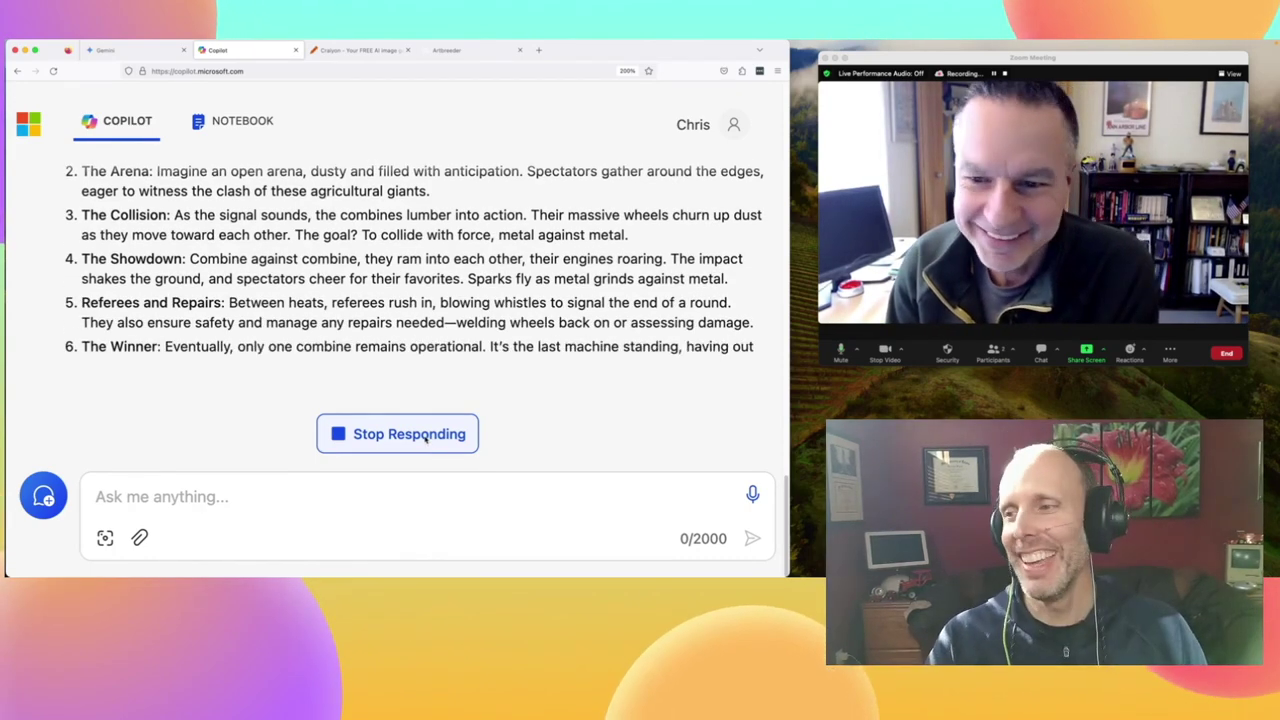
# - Stop Copilot's response and review the beginning of its reply to the combine derby prompt
pyautogui.click(425, 433)
pyautogui.scroll(5, 425, 428)
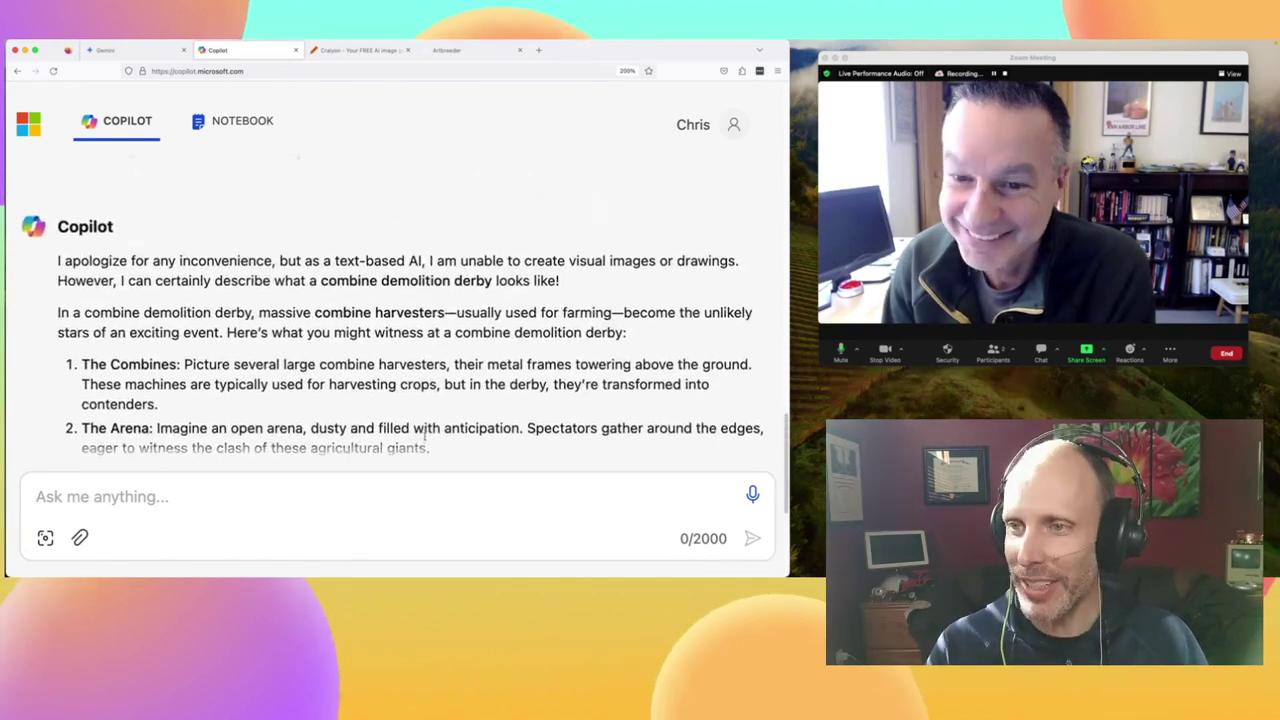
pyautogui.scroll(2, 425, 435)
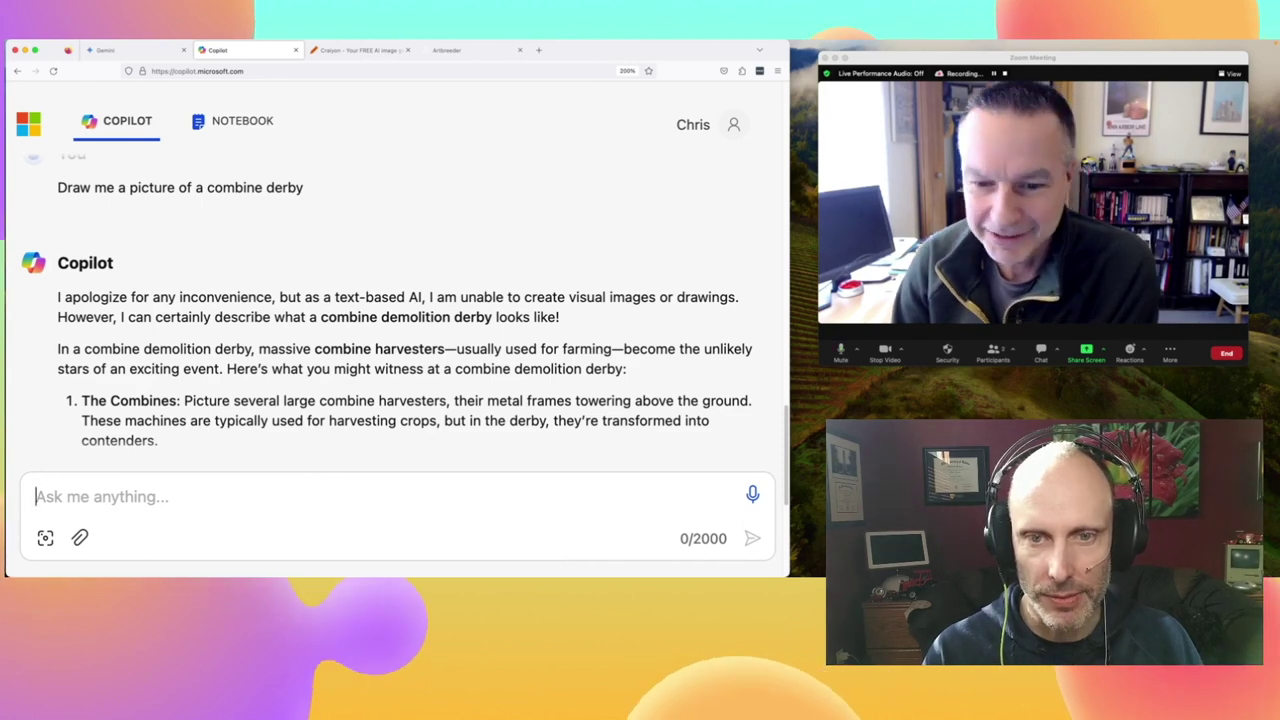
# - Switch to the Zoom meeting, move its window over the browser and enlarge it to view the shared screen
pyautogui.press('super+Tab')
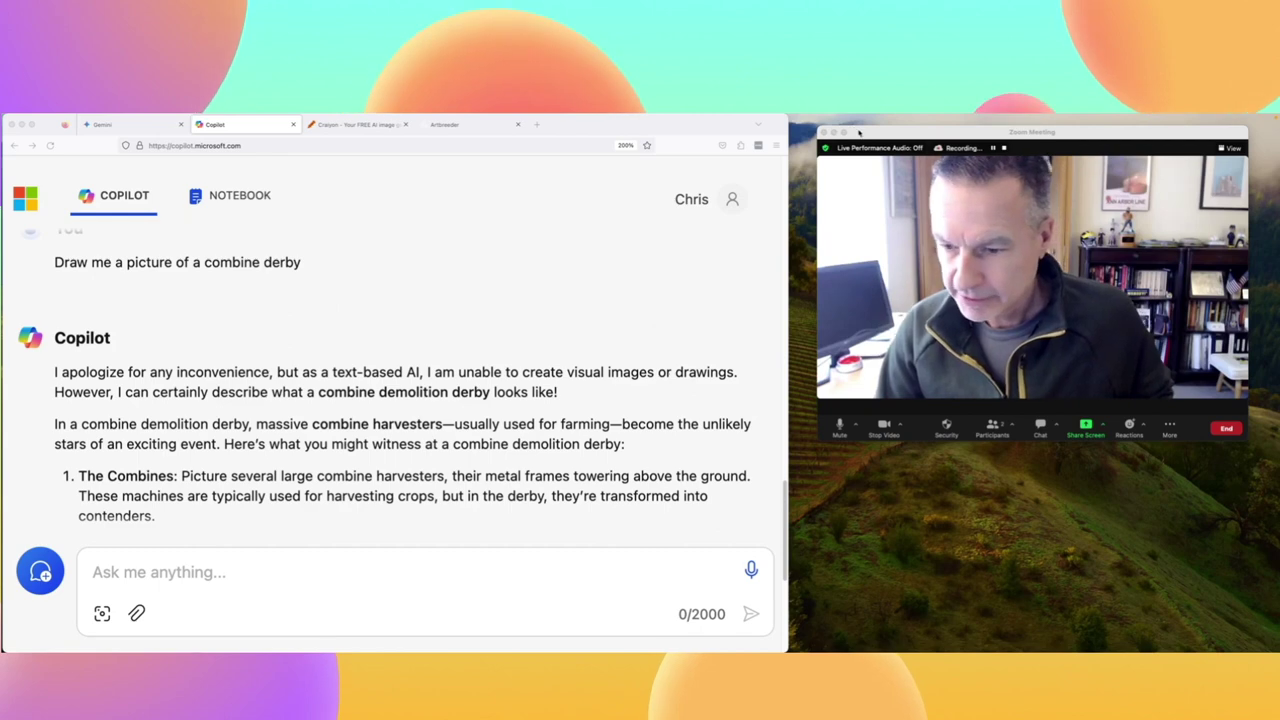
pyautogui.moveTo(858, 132); pyautogui.dragTo(82, 118)
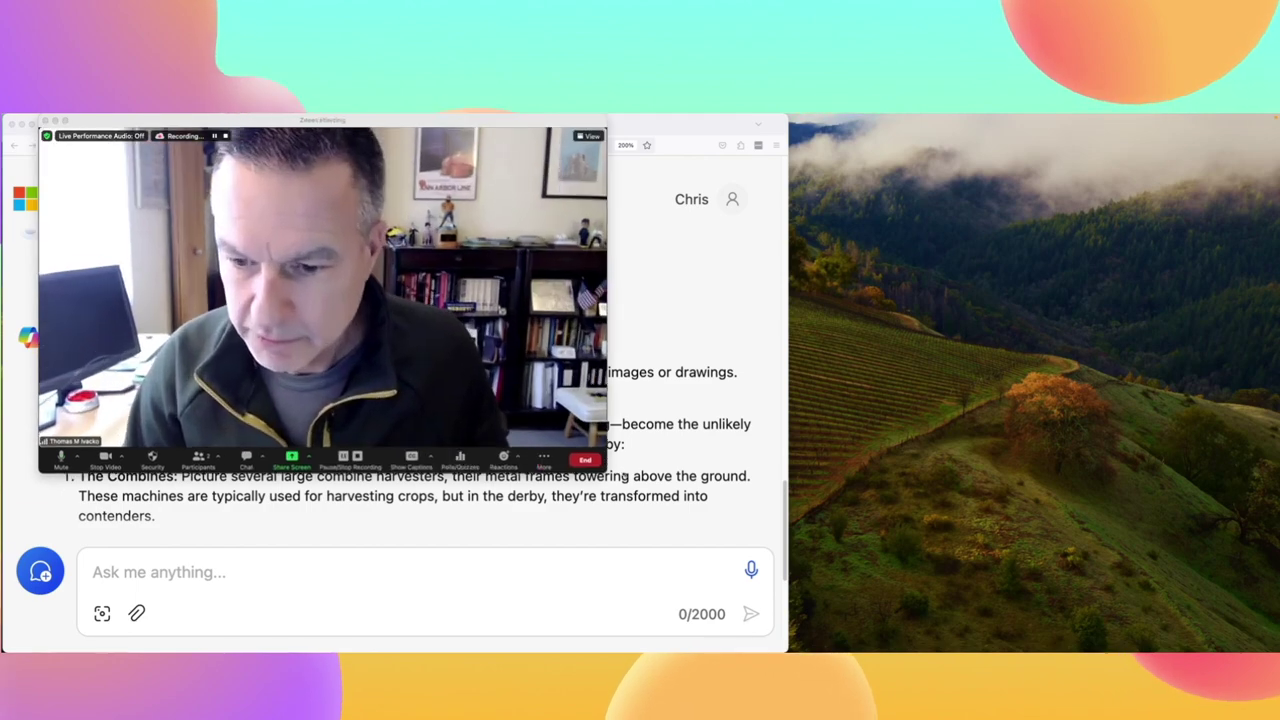
pyautogui.moveTo(606, 470); pyautogui.dragTo(993, 627)
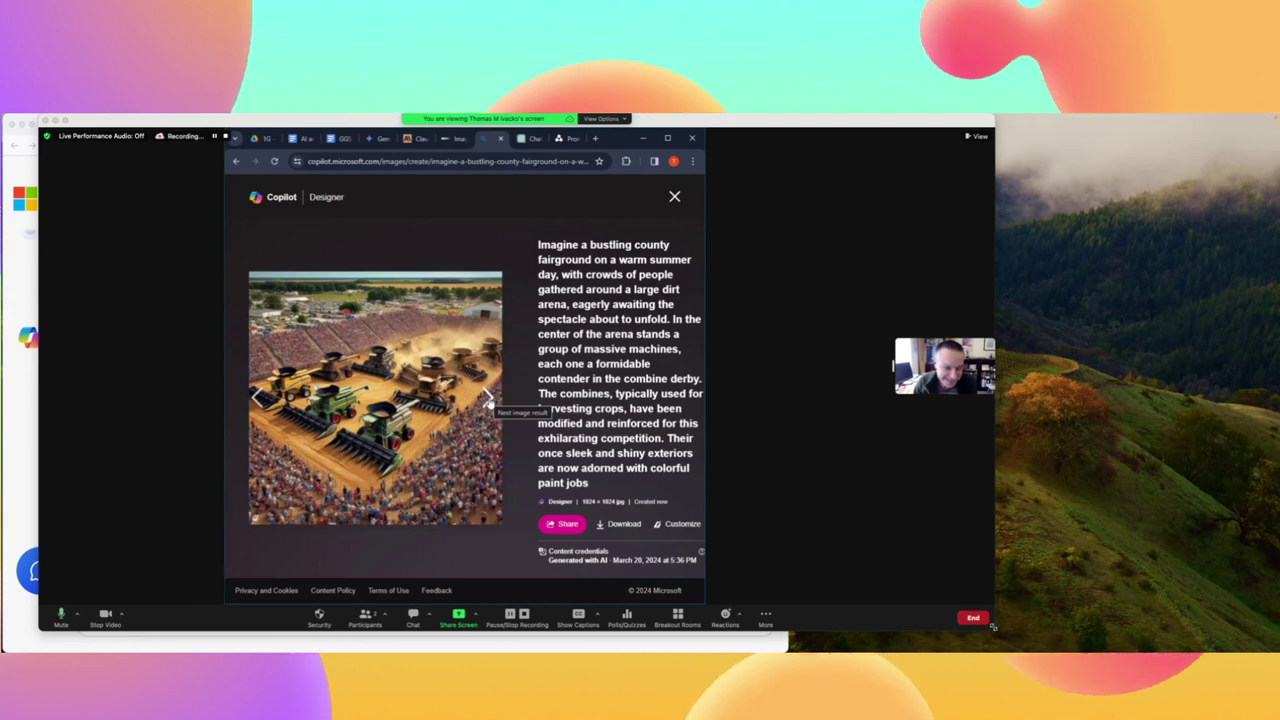
# - Browse through the generated combine derby images in Copilot Designer on the shared screen
pyautogui.click(487, 398)
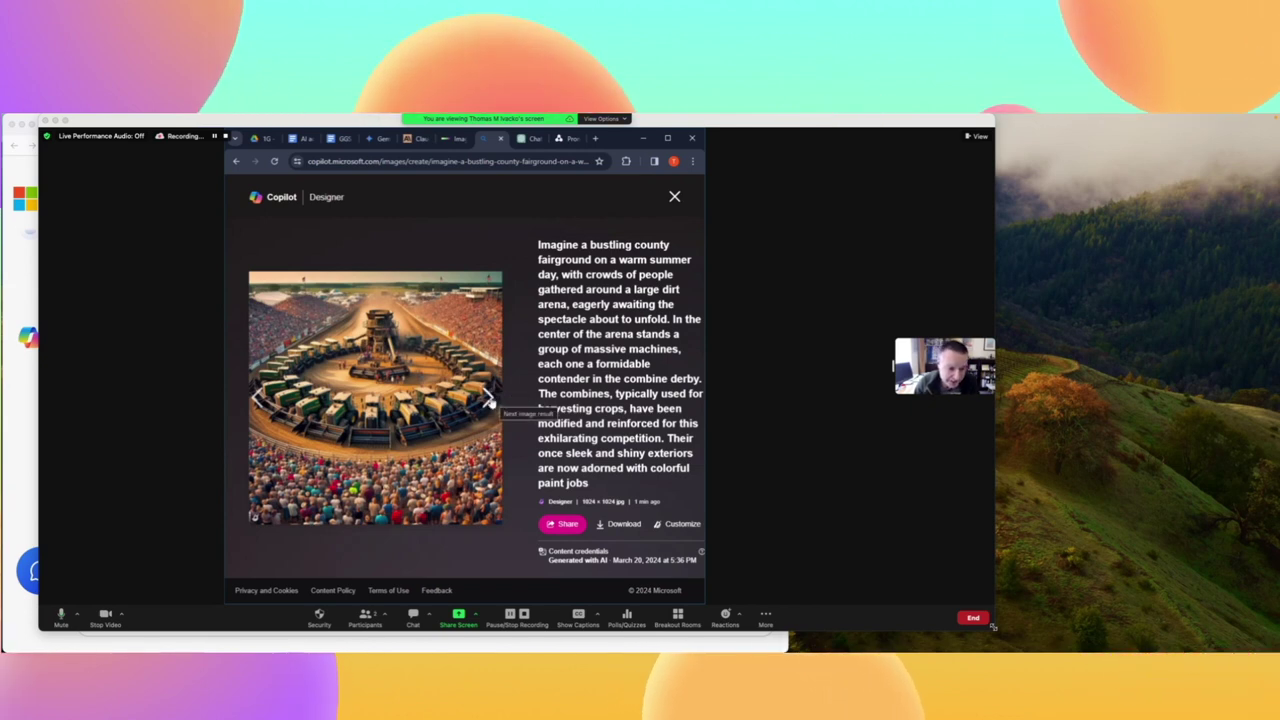
pyautogui.click(489, 400)
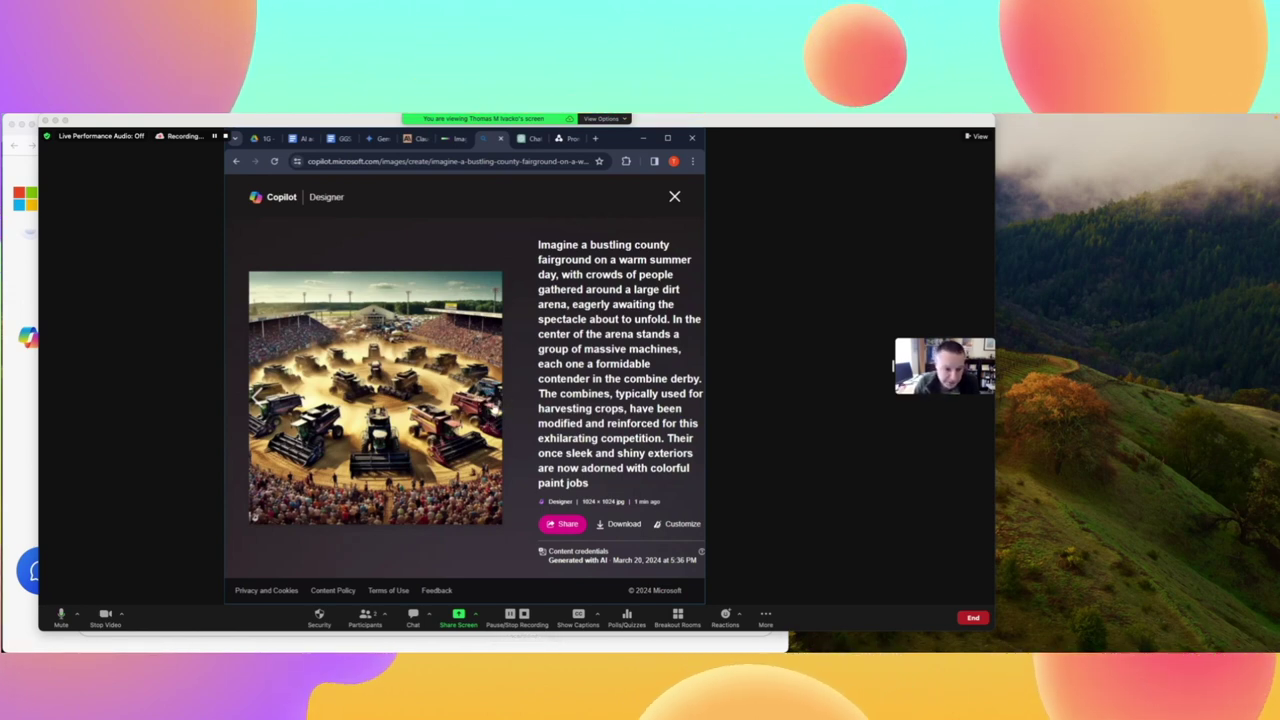
pyautogui.press('Right')
pyautogui.press('Right')
pyautogui.press('Right')
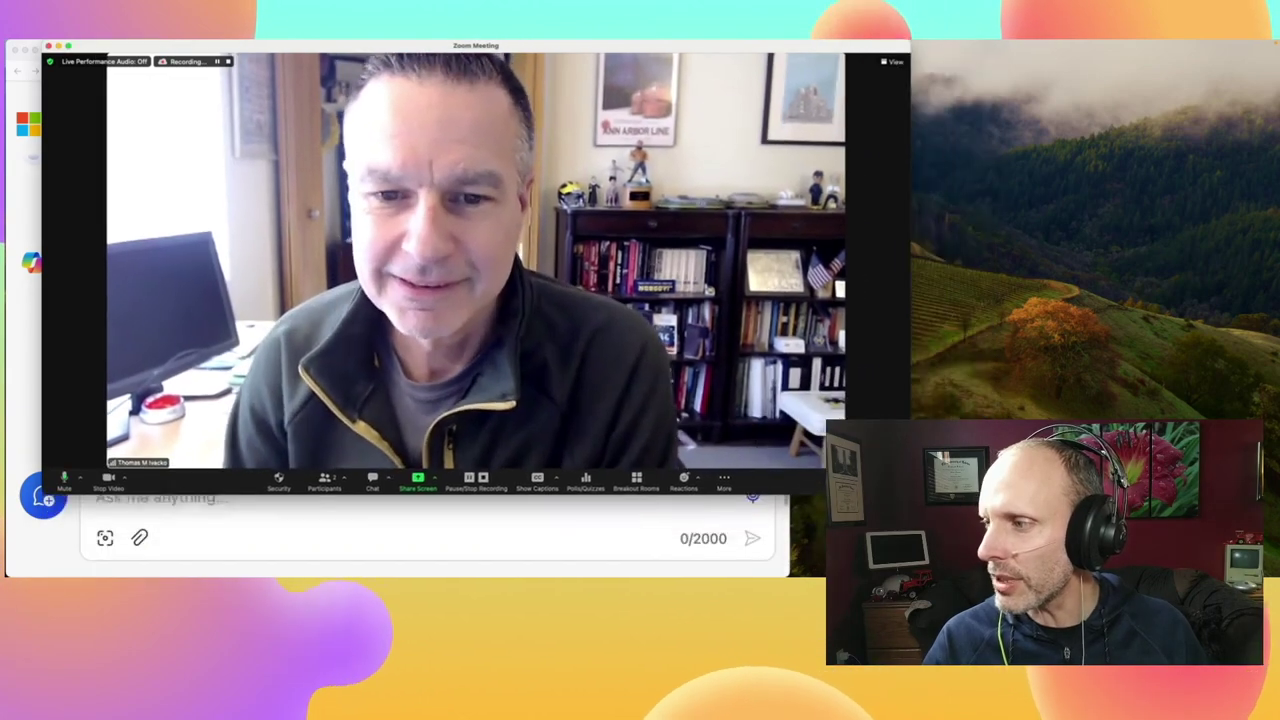
# - Shrink the Zoom meeting window and move it off the browser onto the empty desktop area beside it
pyautogui.moveTo(616, 404); pyautogui.dragTo(467, 318)
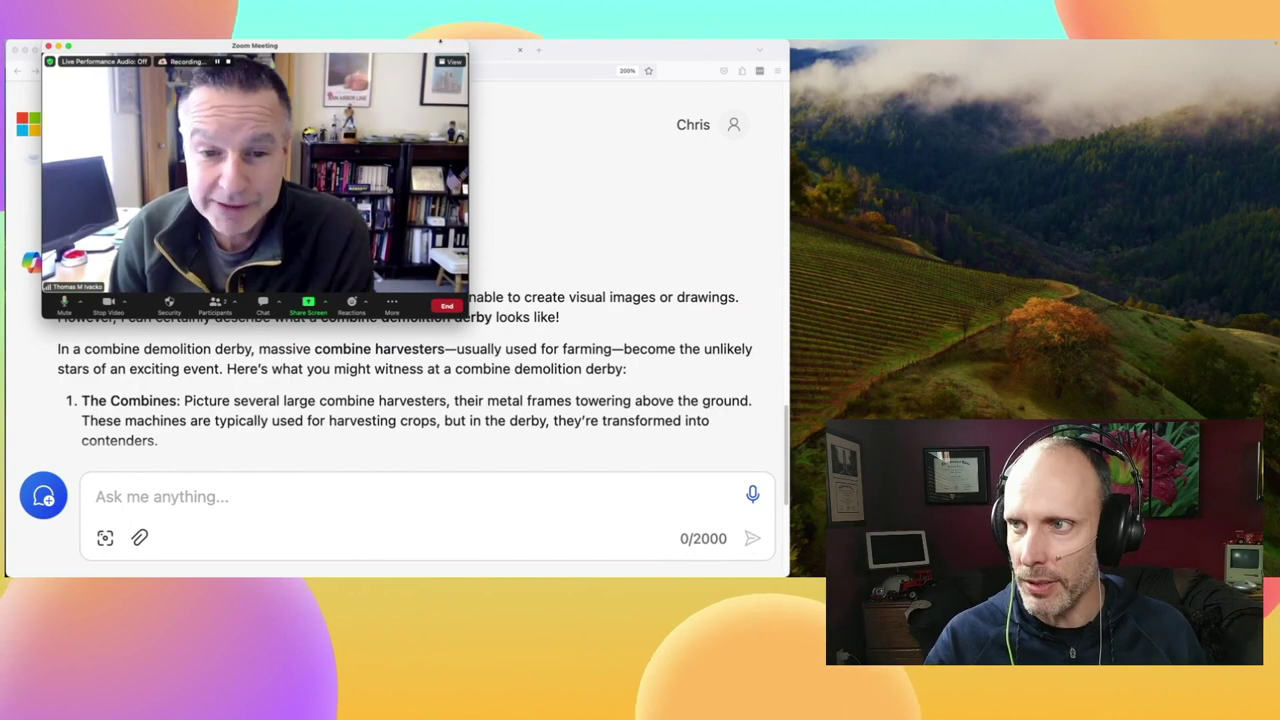
pyautogui.moveTo(416, 48); pyautogui.dragTo(1195, 65)
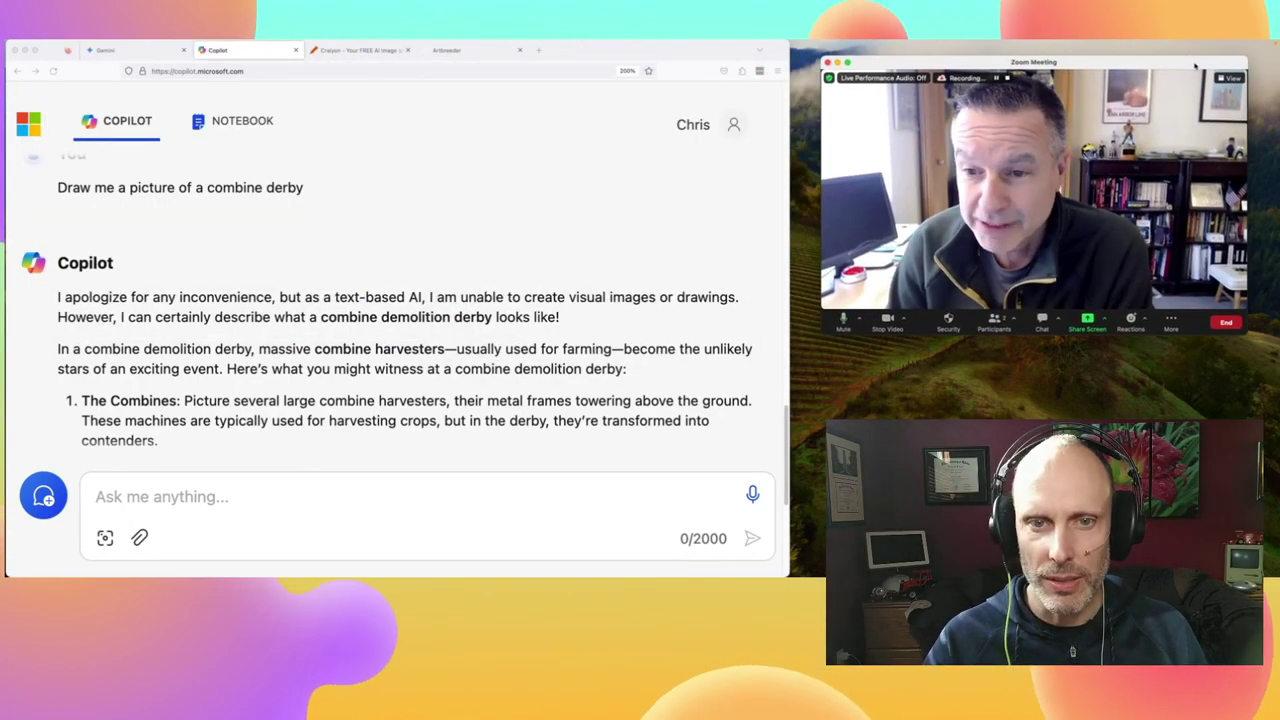
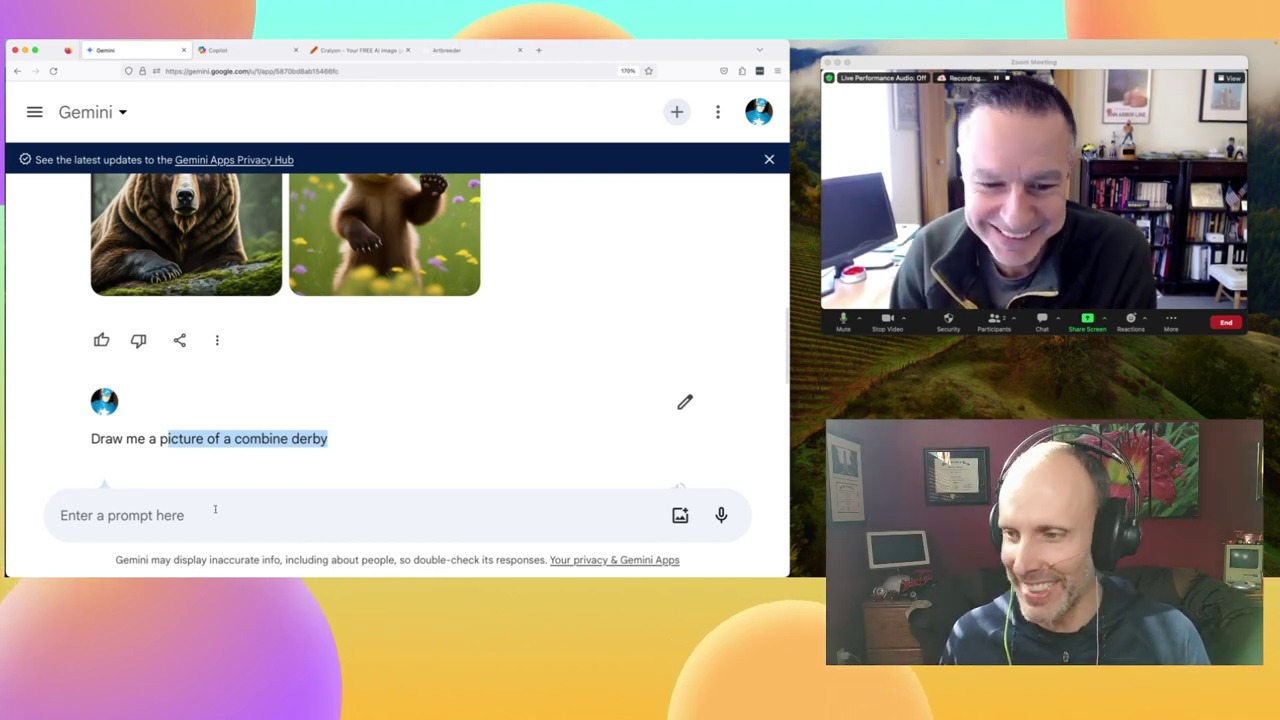
# - Submit the Gemini prompt "Draw a picture of a combine derby in a field of marmots"
pyautogui.click(150, 515)
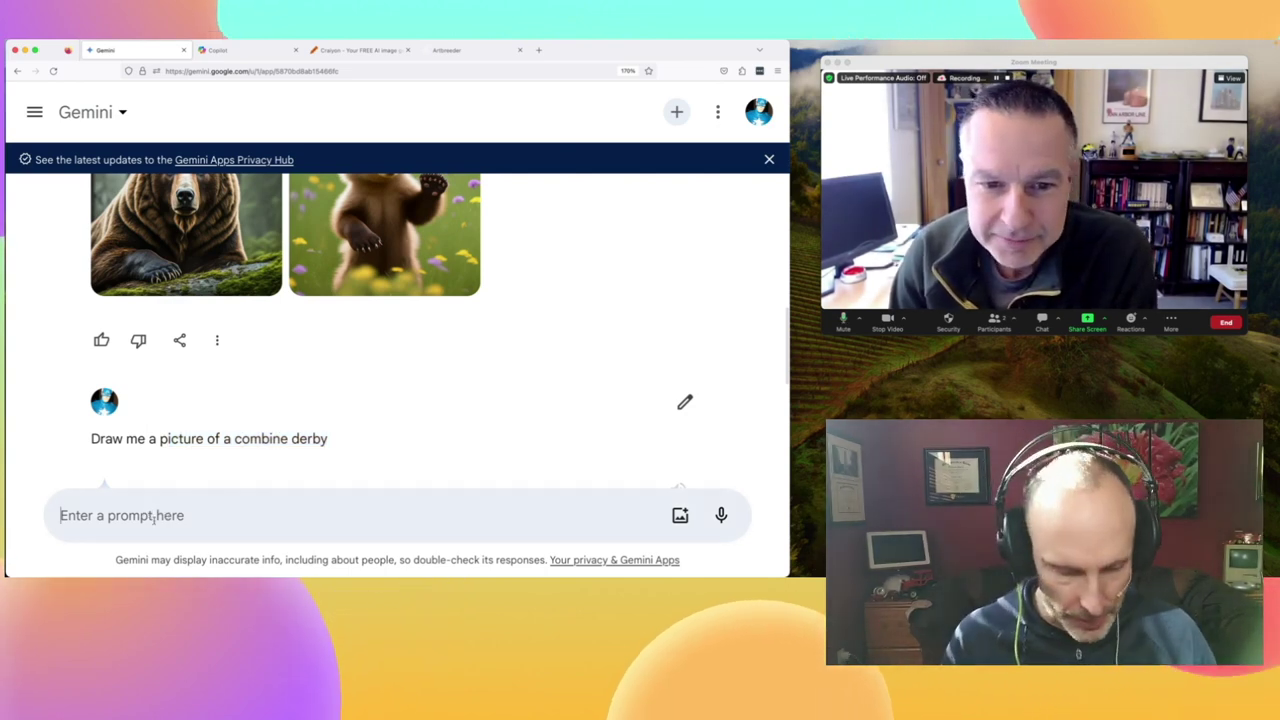
pyautogui.write('Draw')
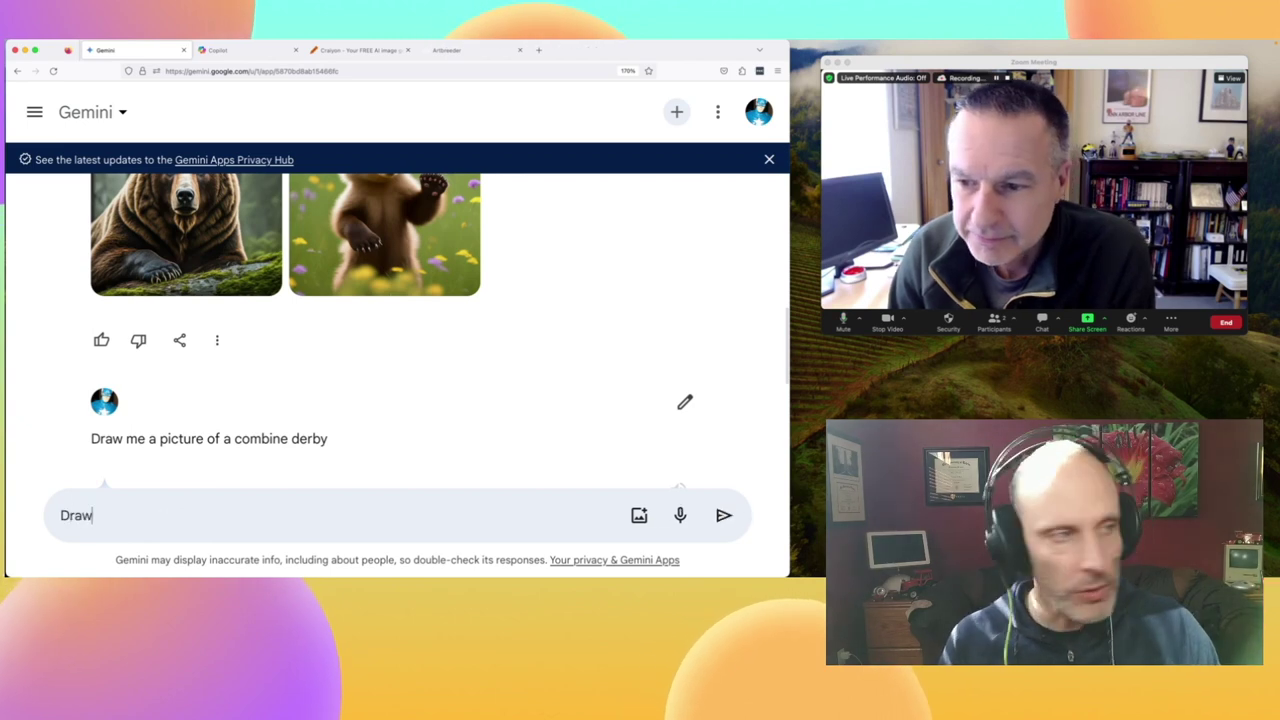
pyautogui.write(' a picture ')
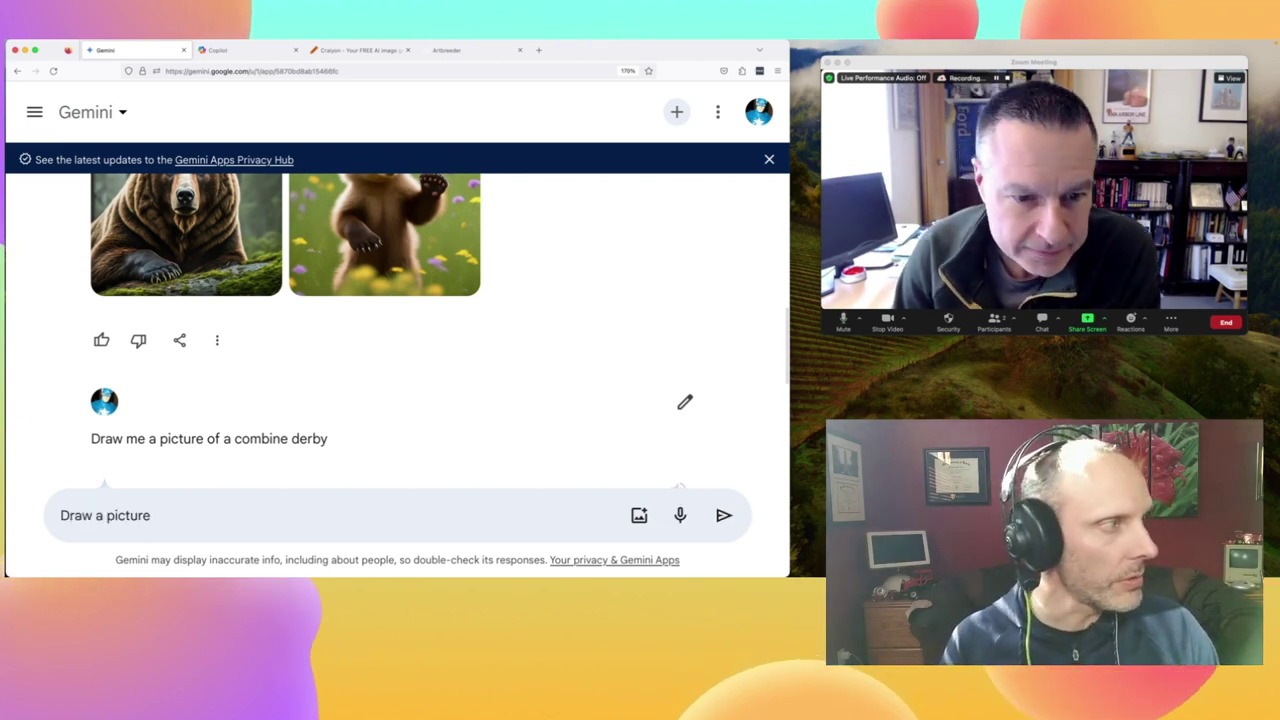
pyautogui.write('of a combine derby ')
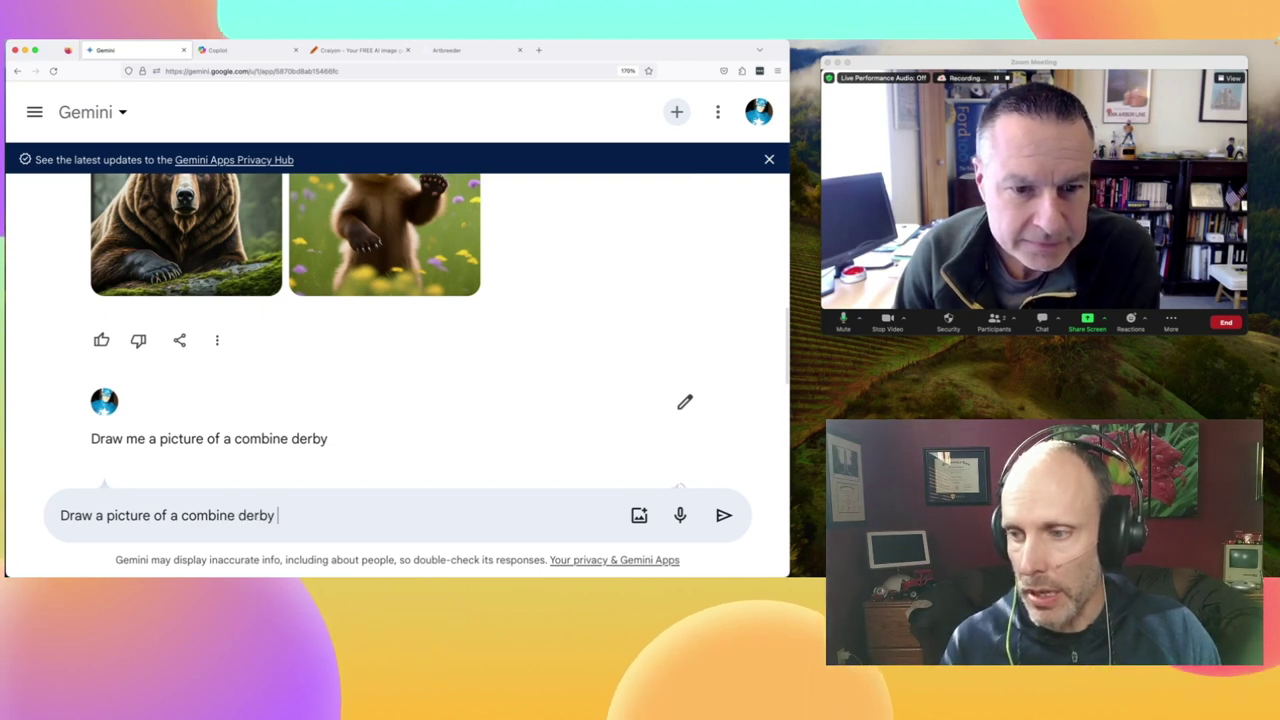
pyautogui.write('in a field ')
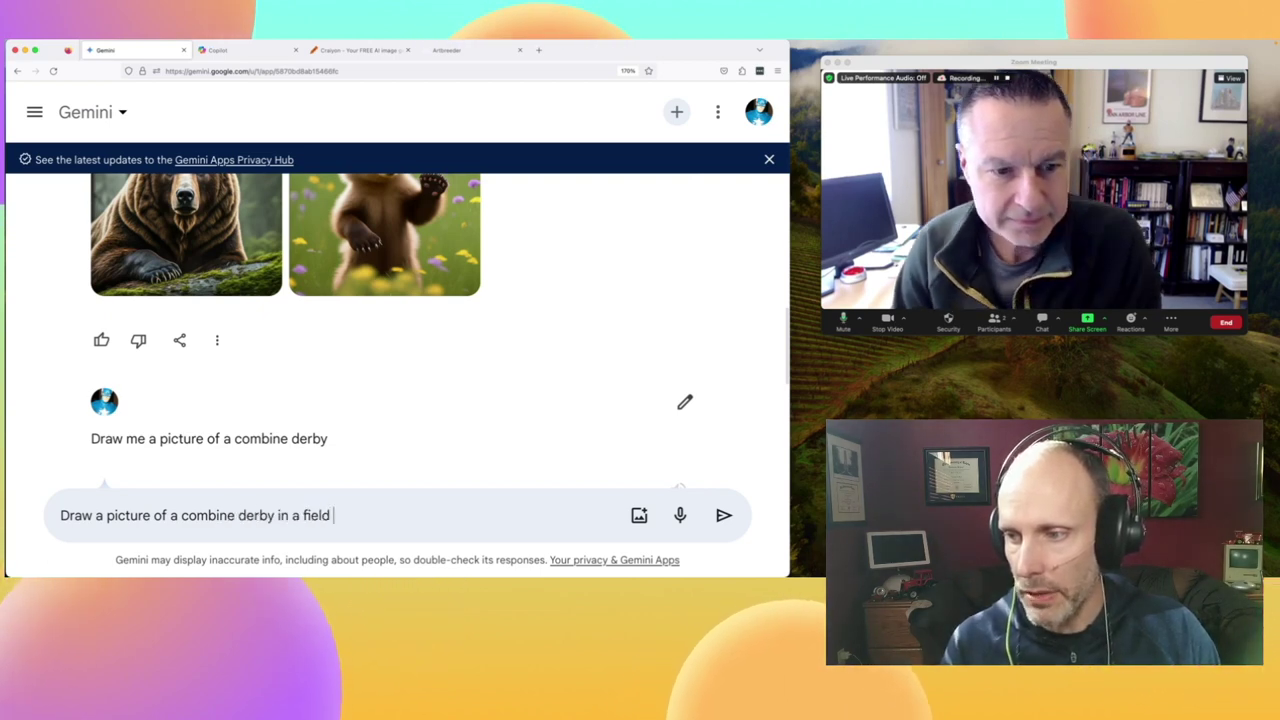
pyautogui.write('of marmots')
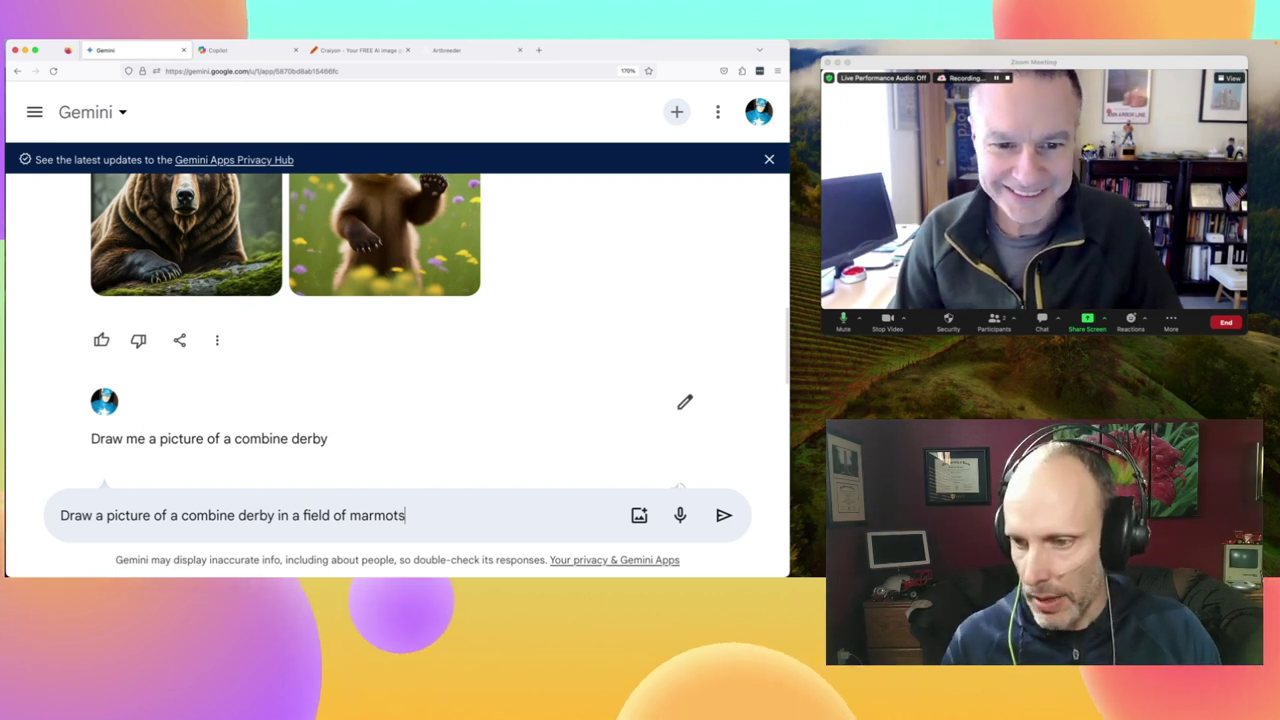
pyautogui.press('Return')
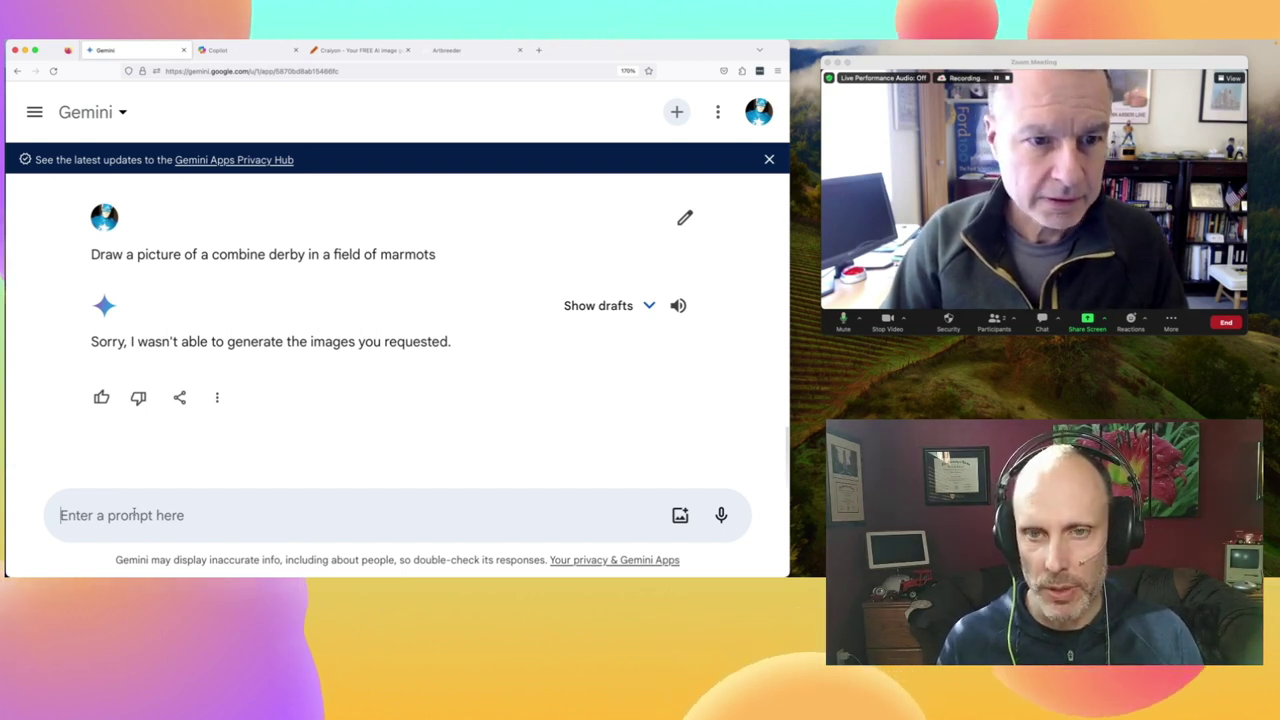
# - Ask Gemini with the prompt "Draw me a picture of a turducken meal with all the trimmings"
pyautogui.write('D')
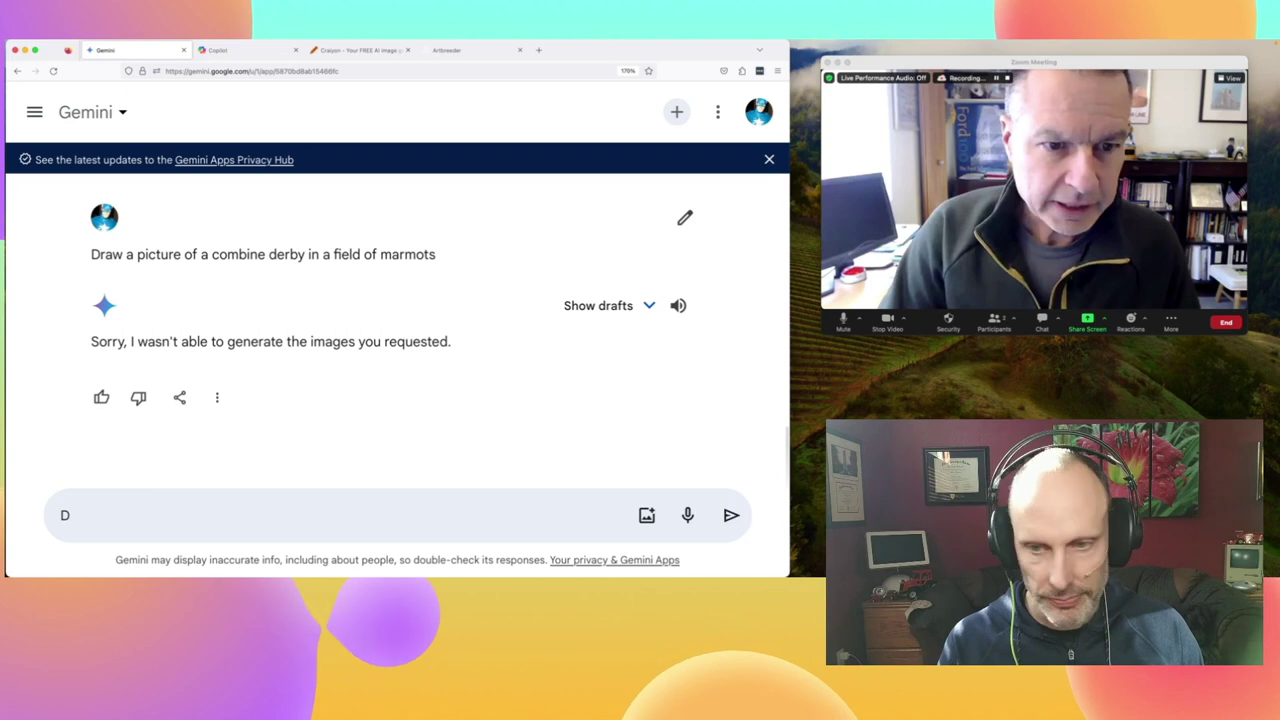
pyautogui.write('raw me a picture of a tur')
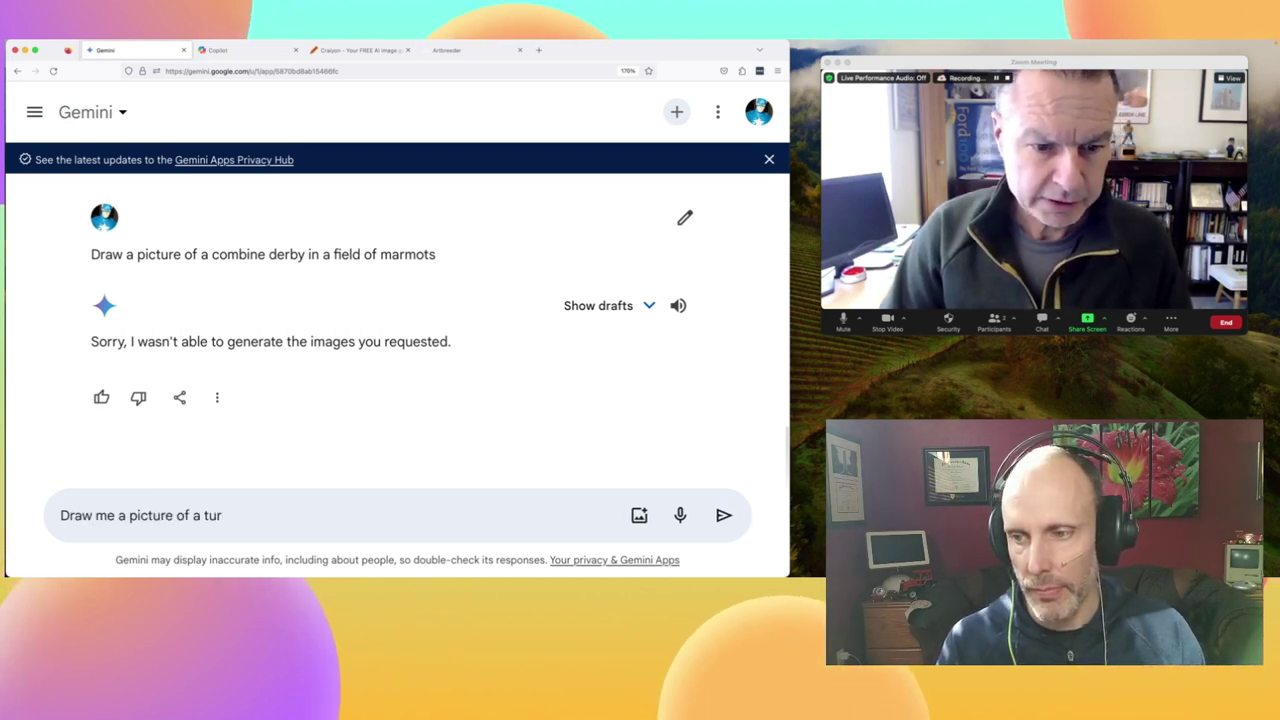
pyautogui.write('n ima')
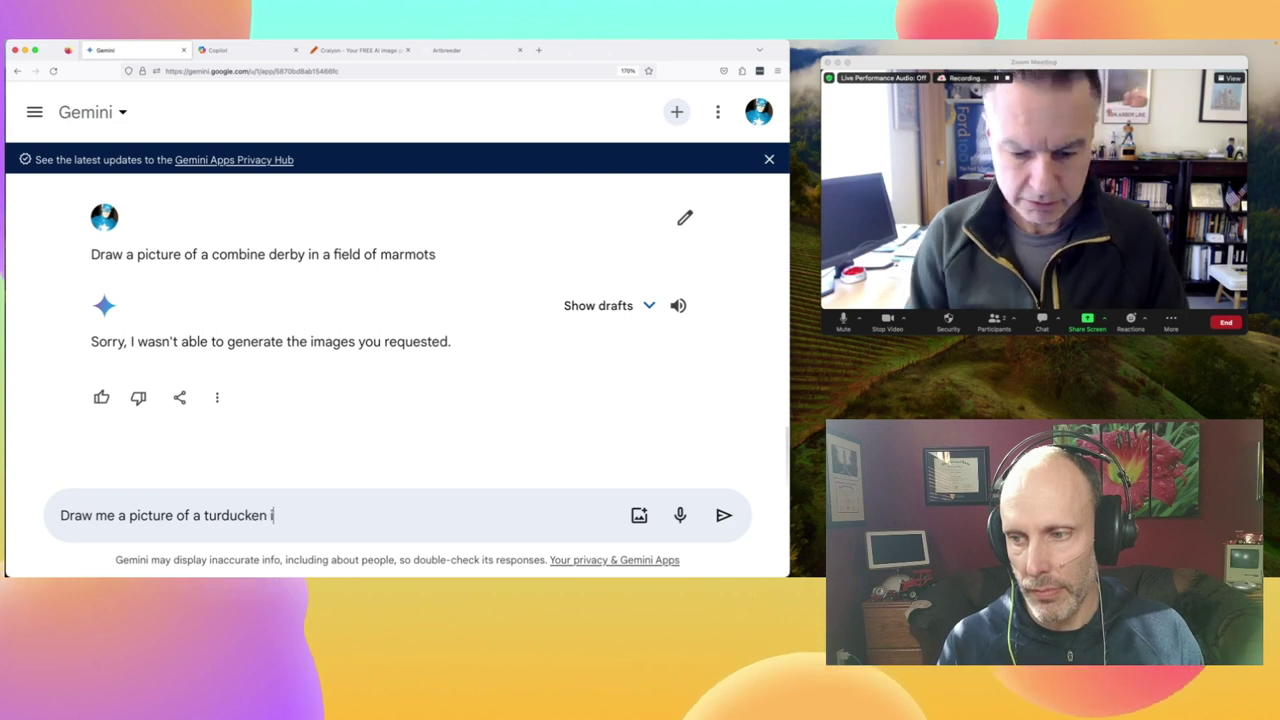
pyautogui.press('BackSpace')
pyautogui.press('BackSpace')
pyautogui.press('BackSpace')
pyautogui.write('dinng')
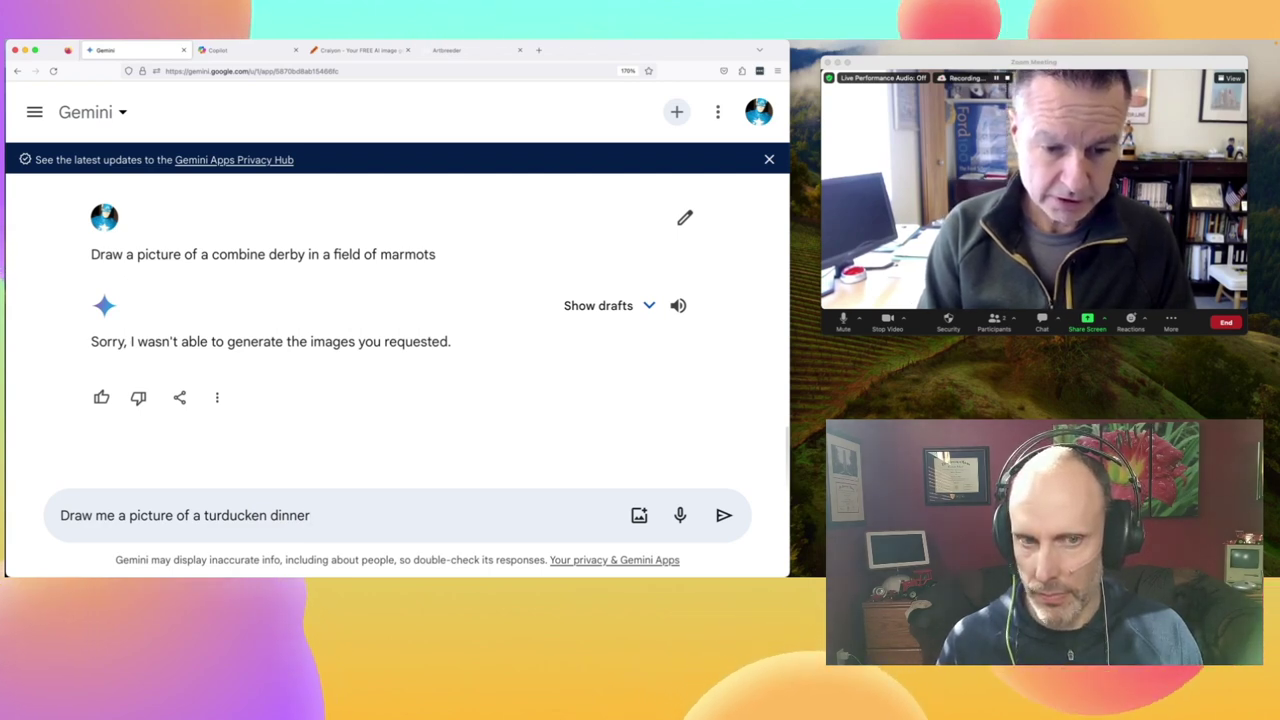
pyautogui.press('BackSpace')
pyautogui.press('BackSpace')
pyautogui.press('BackSpace')
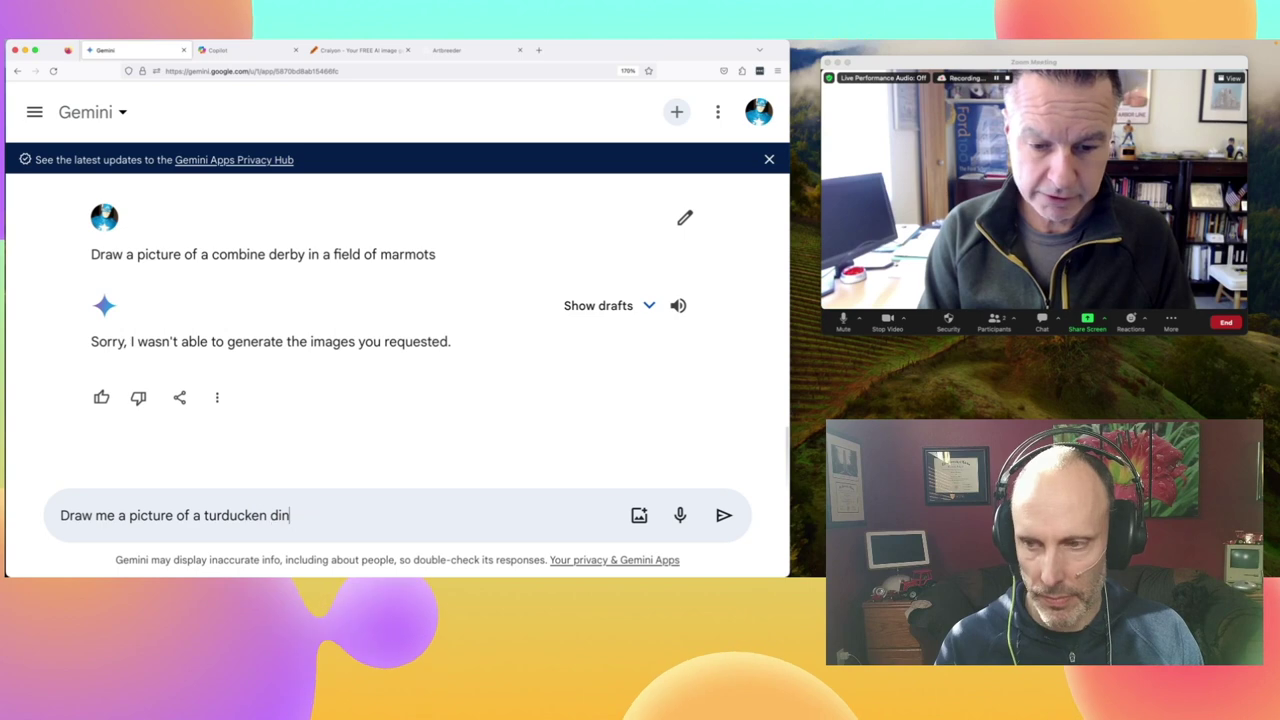
pyautogui.press('BackSpace')
pyautogui.press('BackSpace')
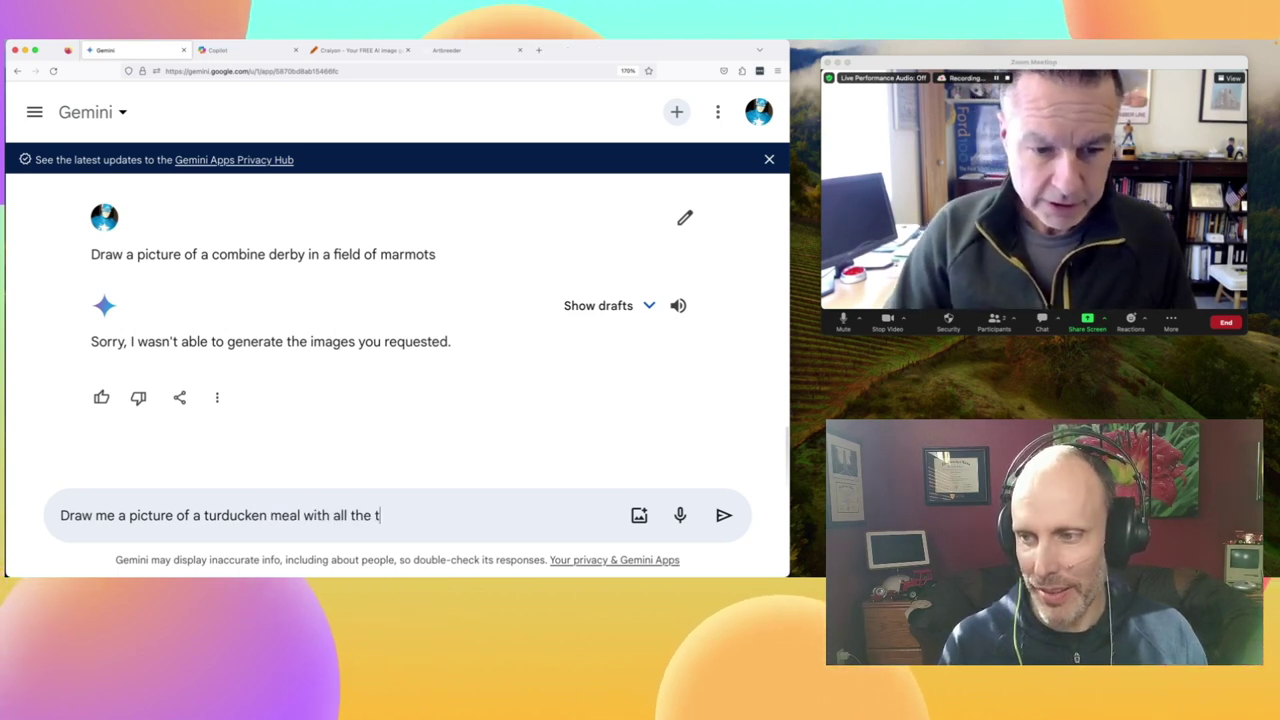
pyautogui.write('gs')
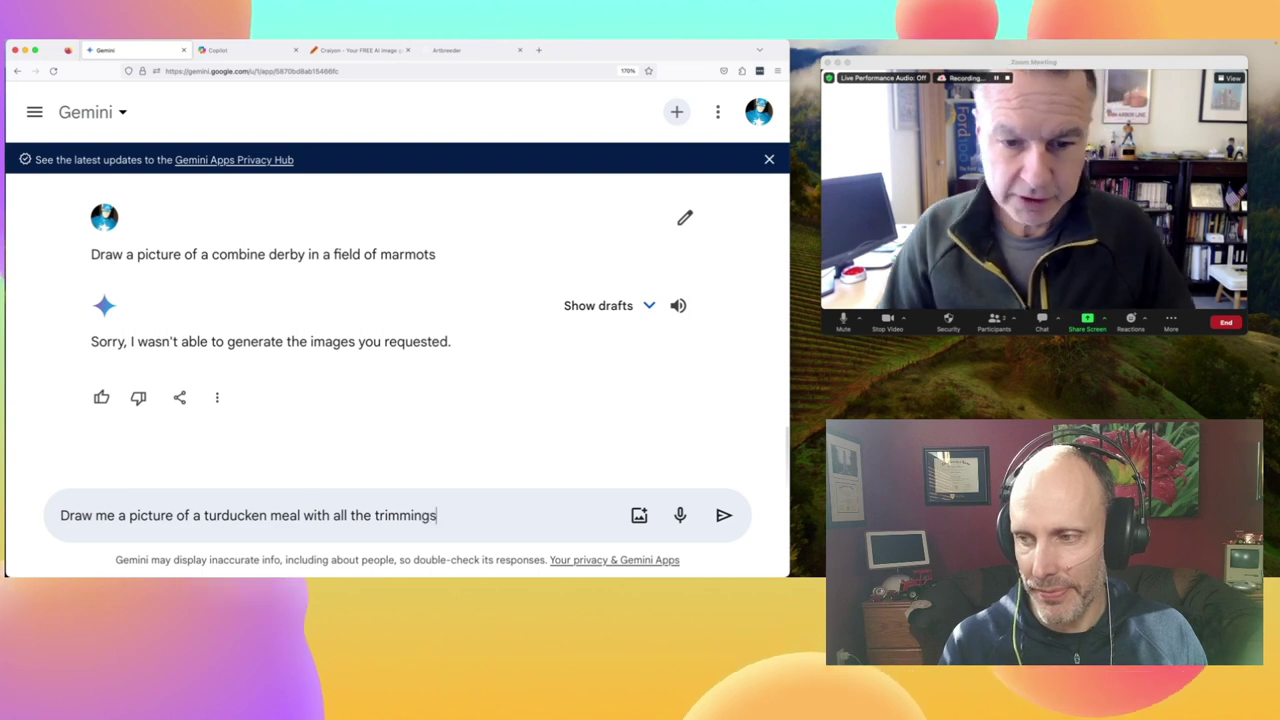
pyautogui.press('Return')
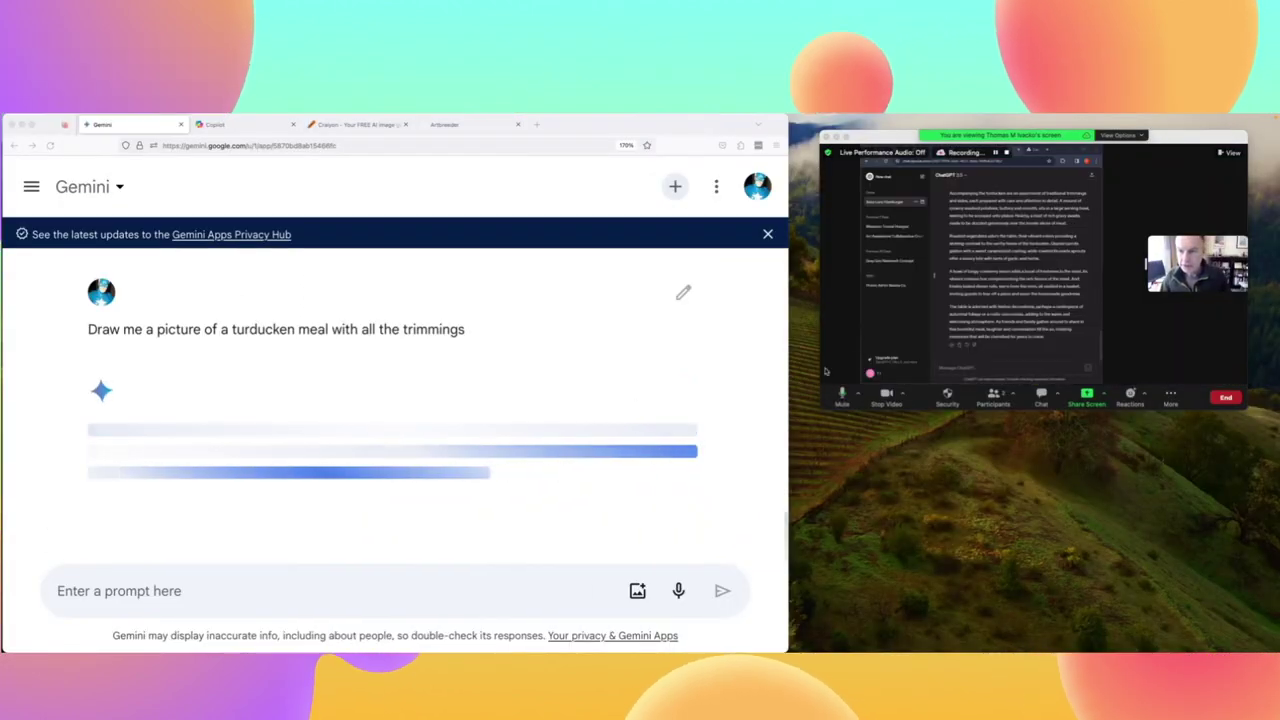
# - Enlarge the Zoom meeting window, make the Gemini browser window smaller, and place the two side by side
pyautogui.moveTo(1180, 138); pyautogui.dragTo(1051, 121)
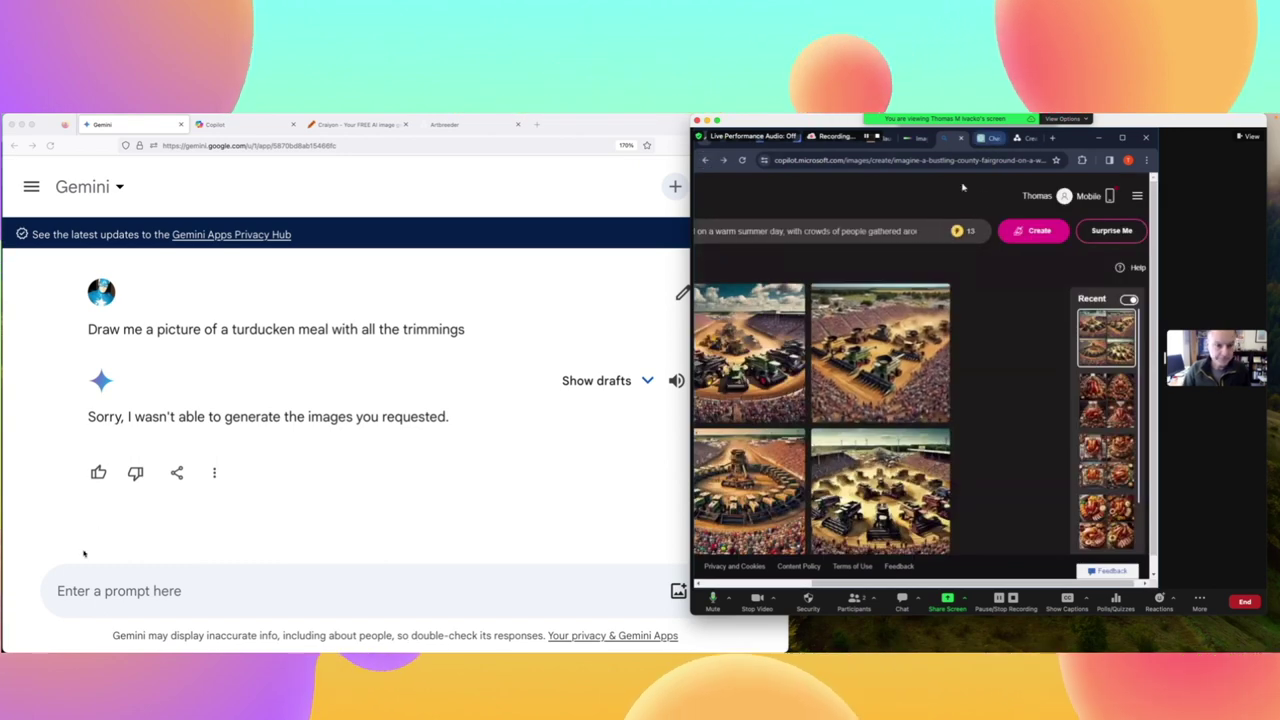
pyautogui.click(135, 586)
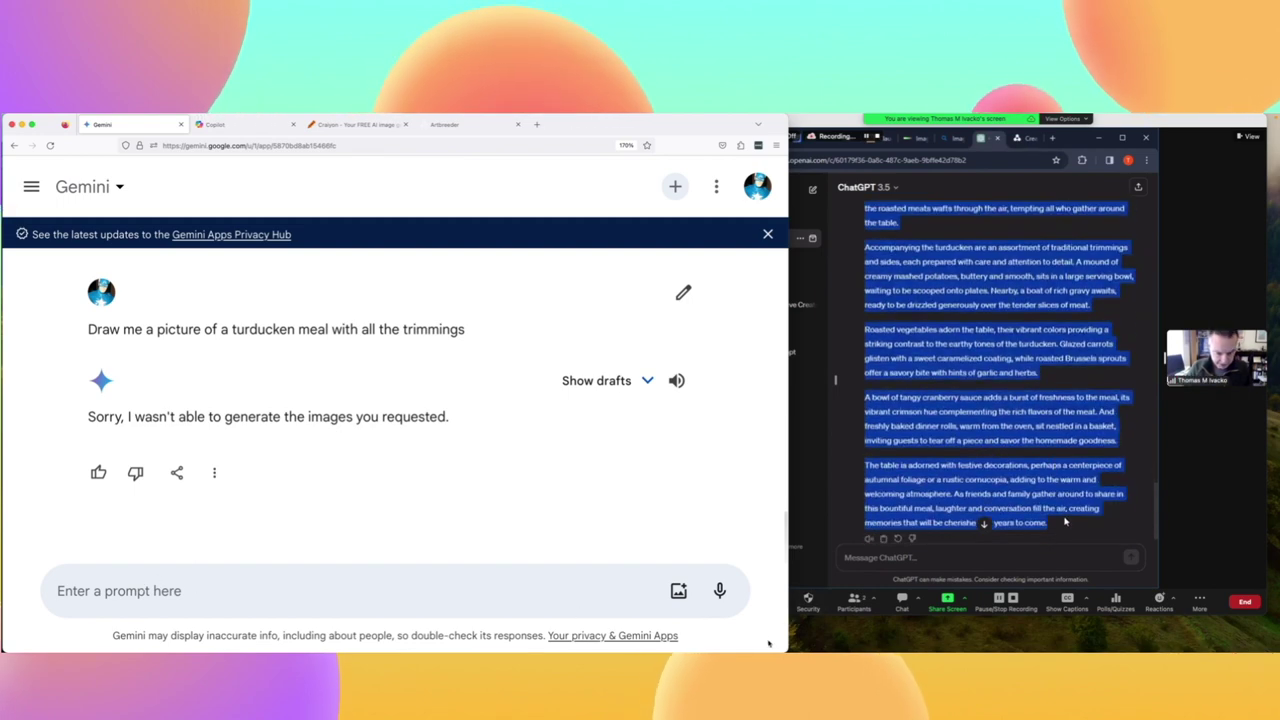
pyautogui.moveTo(786, 650); pyautogui.dragTo(735, 606)
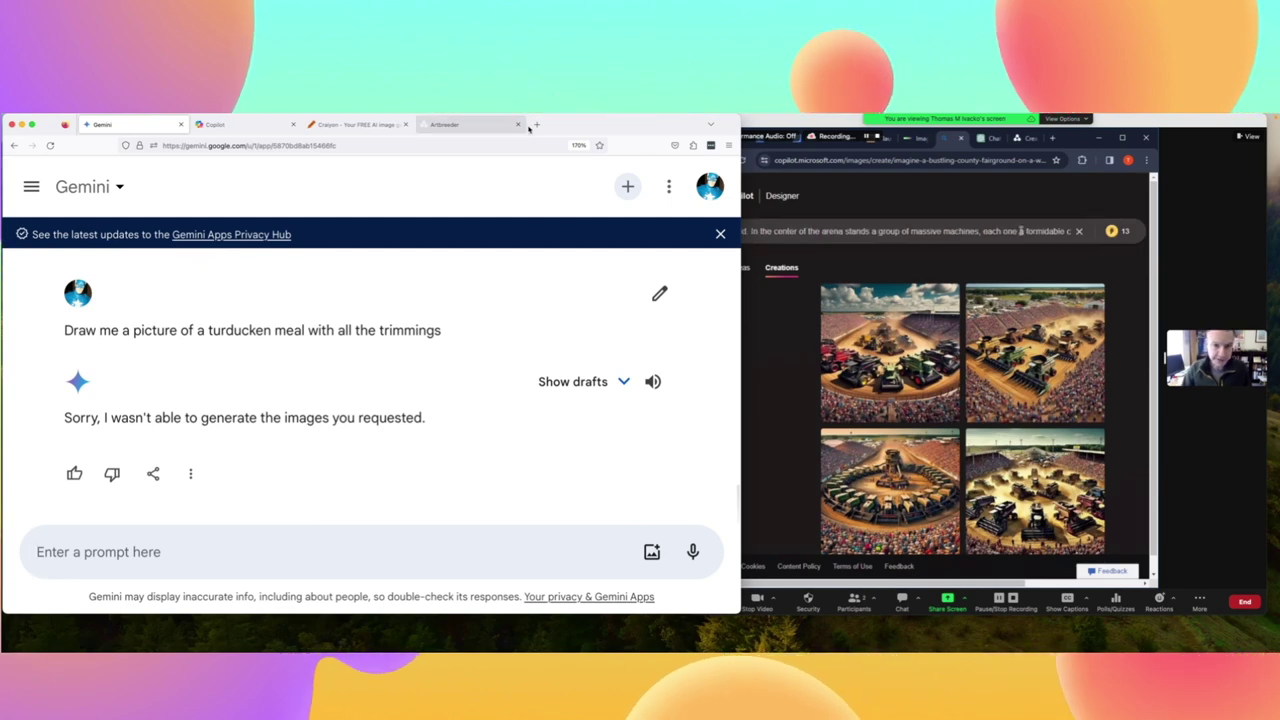
pyautogui.moveTo(830, 125); pyautogui.dragTo(886, 124)
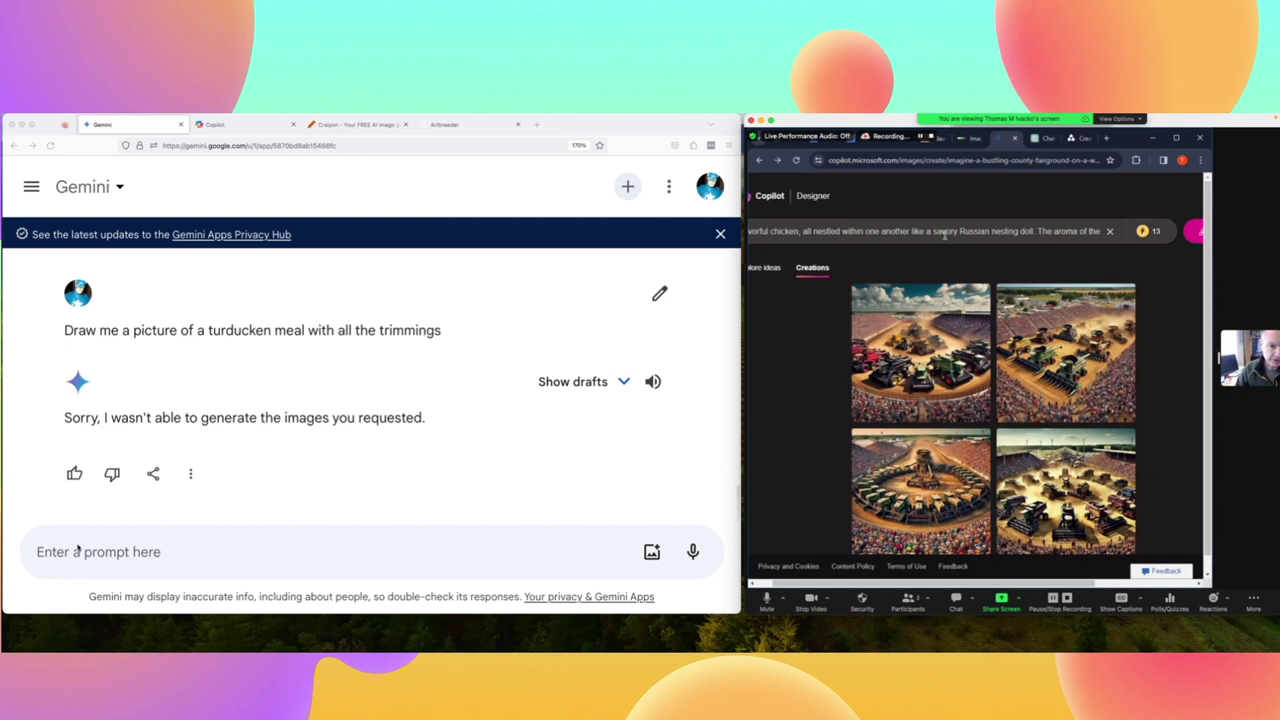
# - Try the shorter Gemini prompt "Draw me a picture of turducken meal"
pyautogui.click(64, 572)
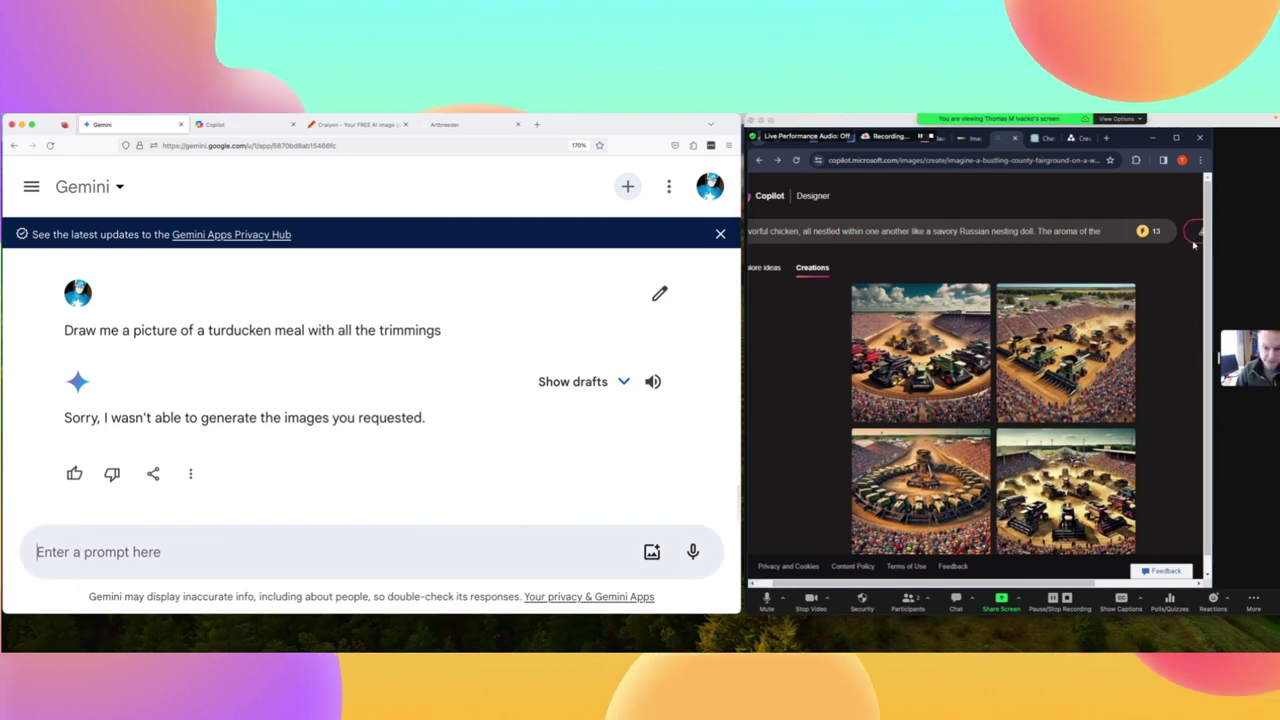
pyautogui.write('Draee')
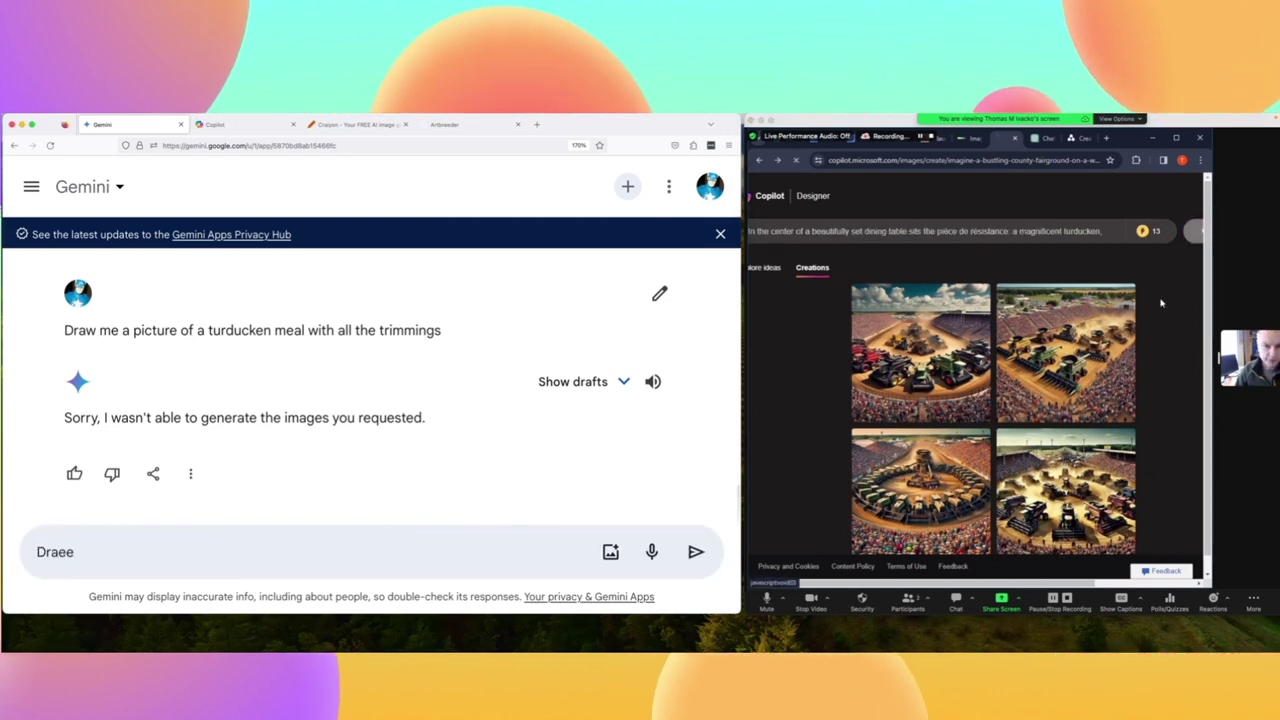
pyautogui.press('BackSpace')
pyautogui.press('BackSpace')
pyautogui.write('w')
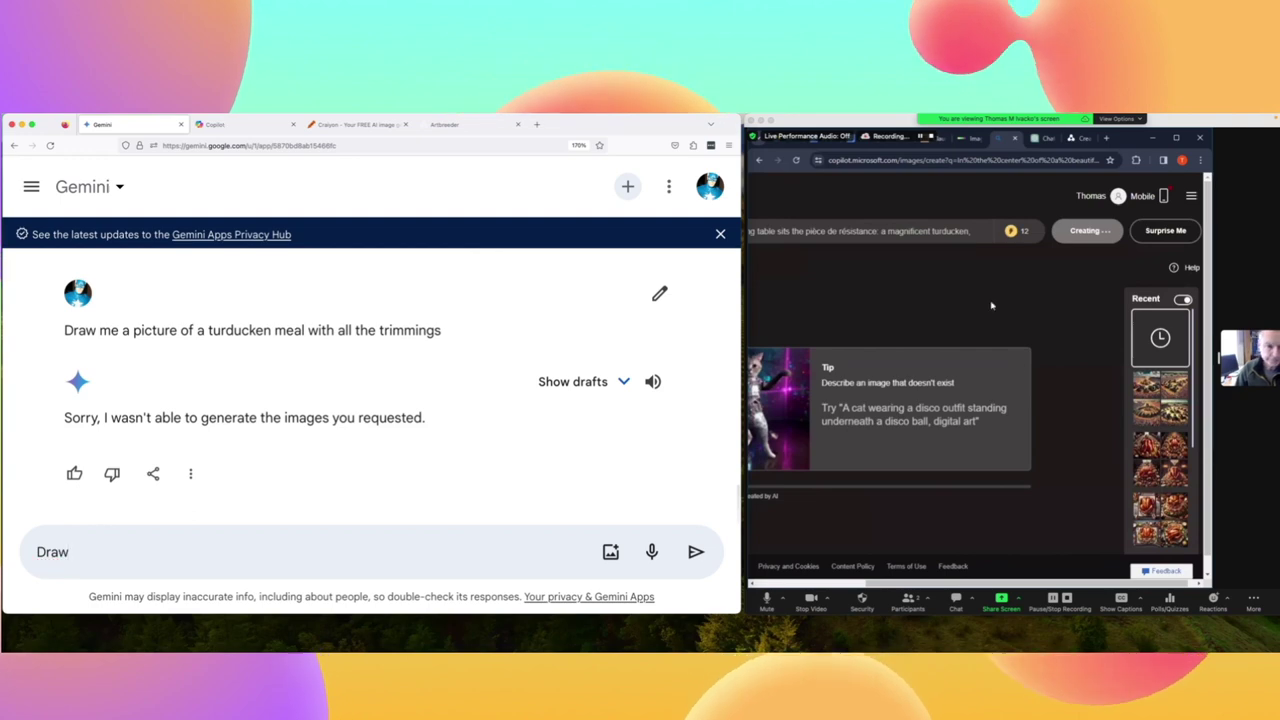
pyautogui.write(' me a p')
pyautogui.press('BackSpace')
pyautogui.write('p')
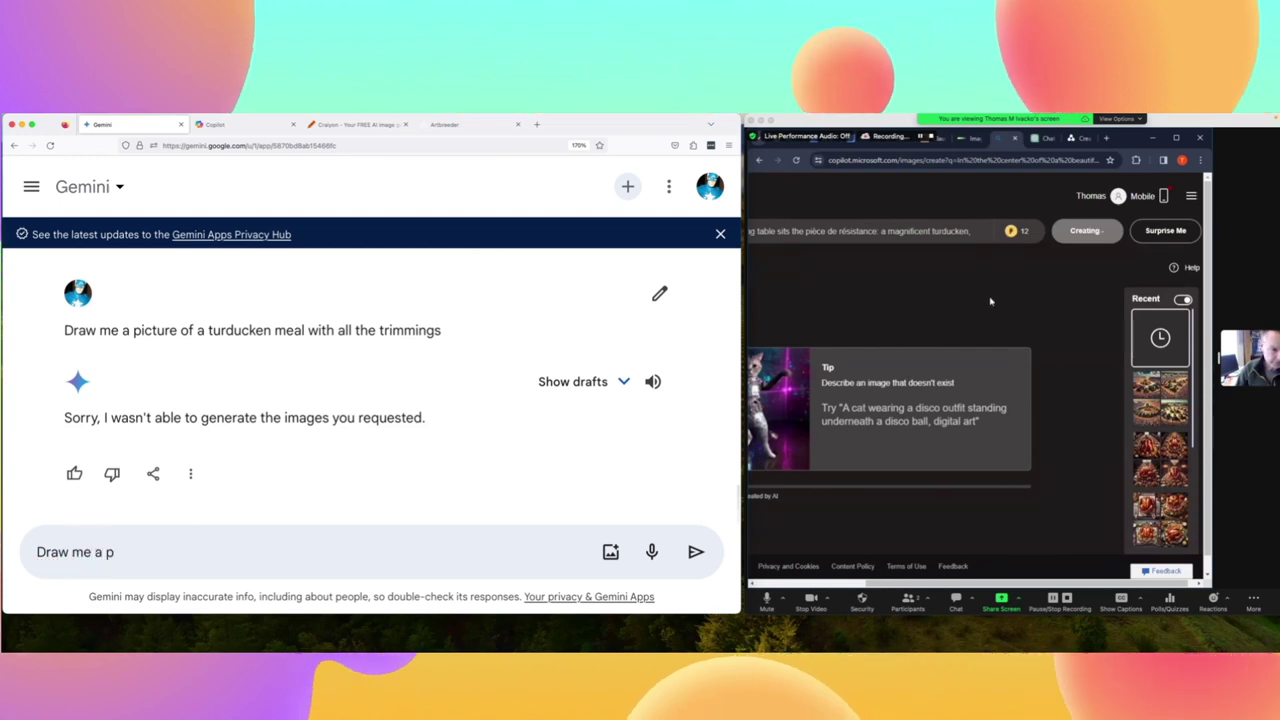
pyautogui.write('icture of tur')
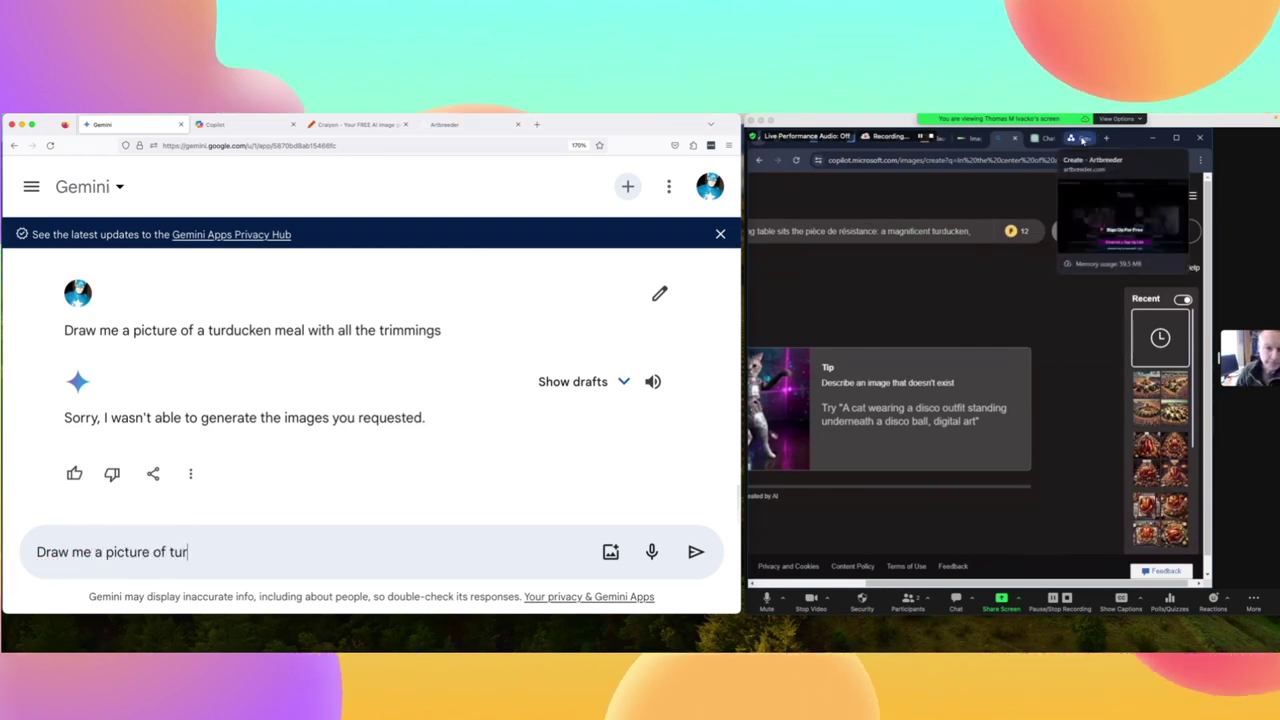
pyautogui.write('k')
pyautogui.press('BackSpace')
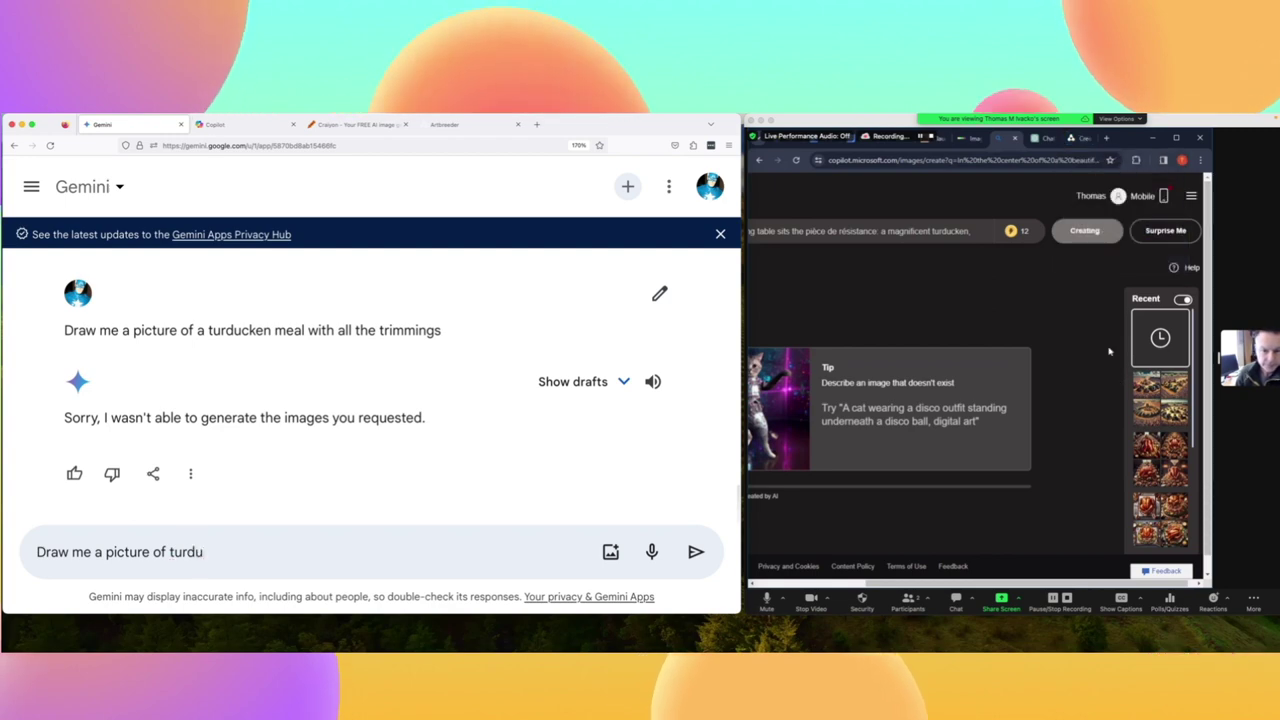
pyautogui.write('ducken meal')
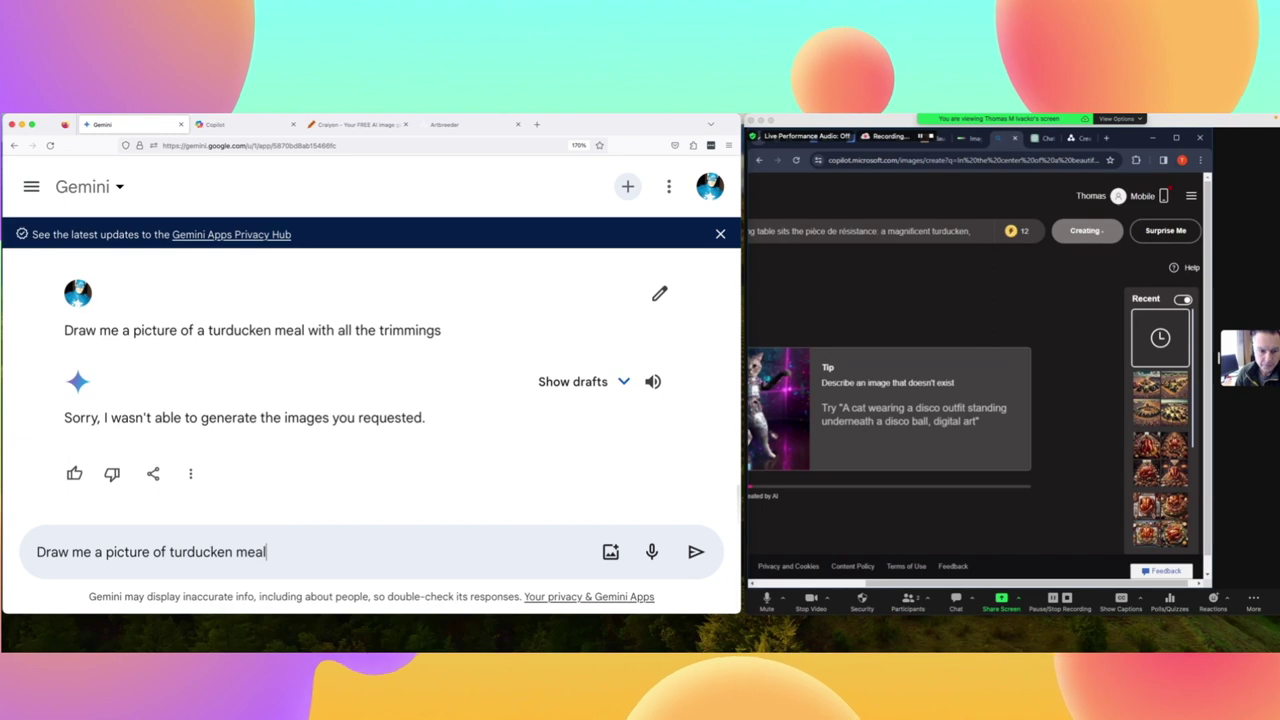
pyautogui.press('Return')
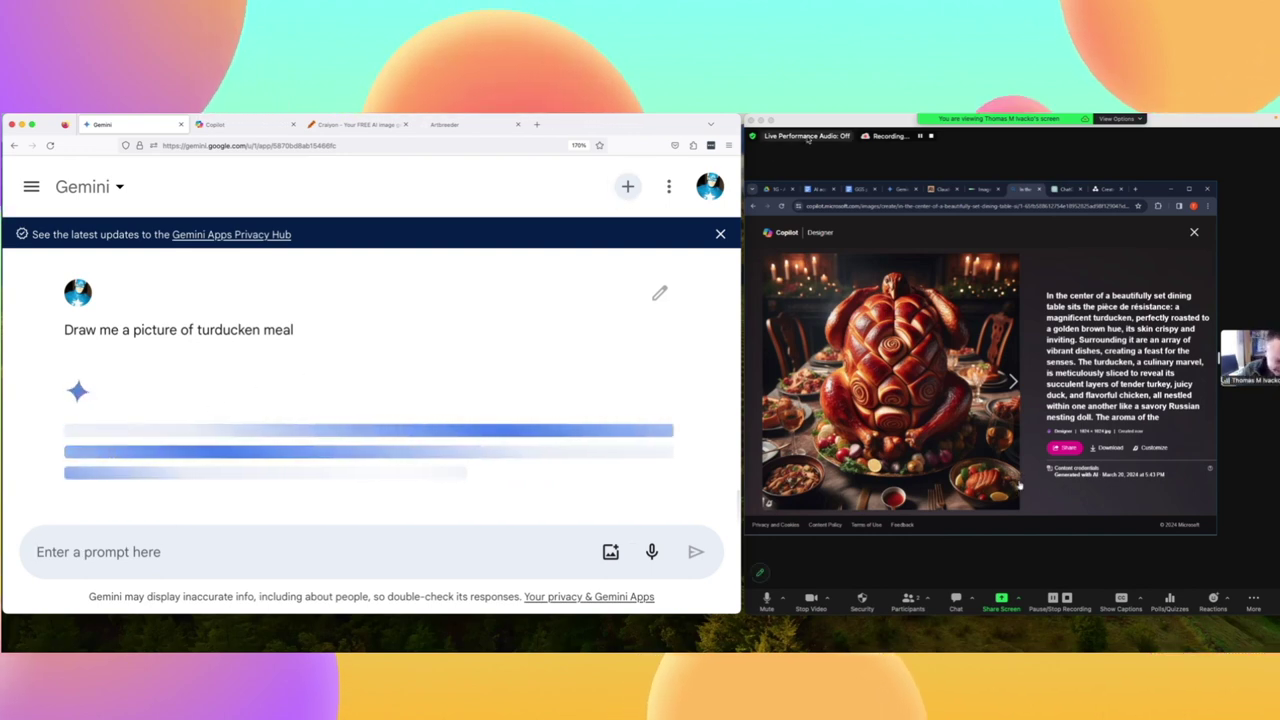
# - Shift the Zoom meeting window partly over the browser, and return to the latest reply in the Gemini conversation
pyautogui.moveTo(816, 118); pyautogui.dragTo(705, 119)
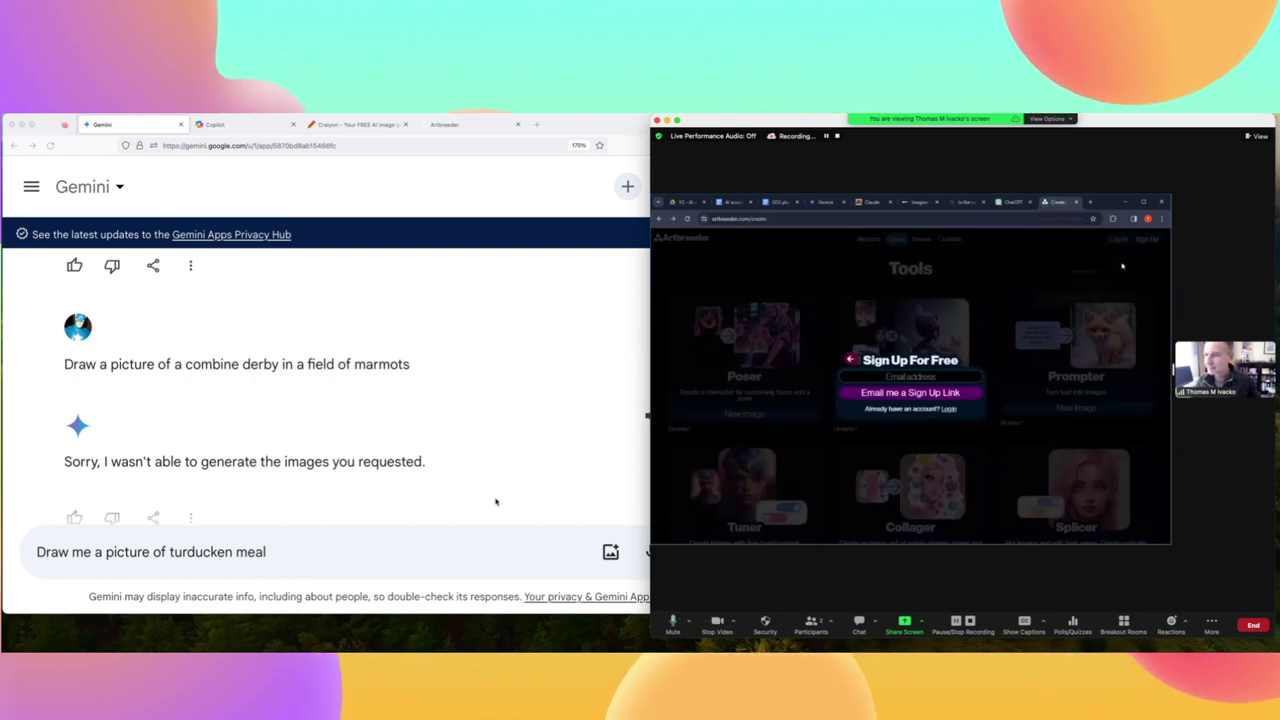
pyautogui.click(486, 461)
pyautogui.scroll(-5, 488, 462)
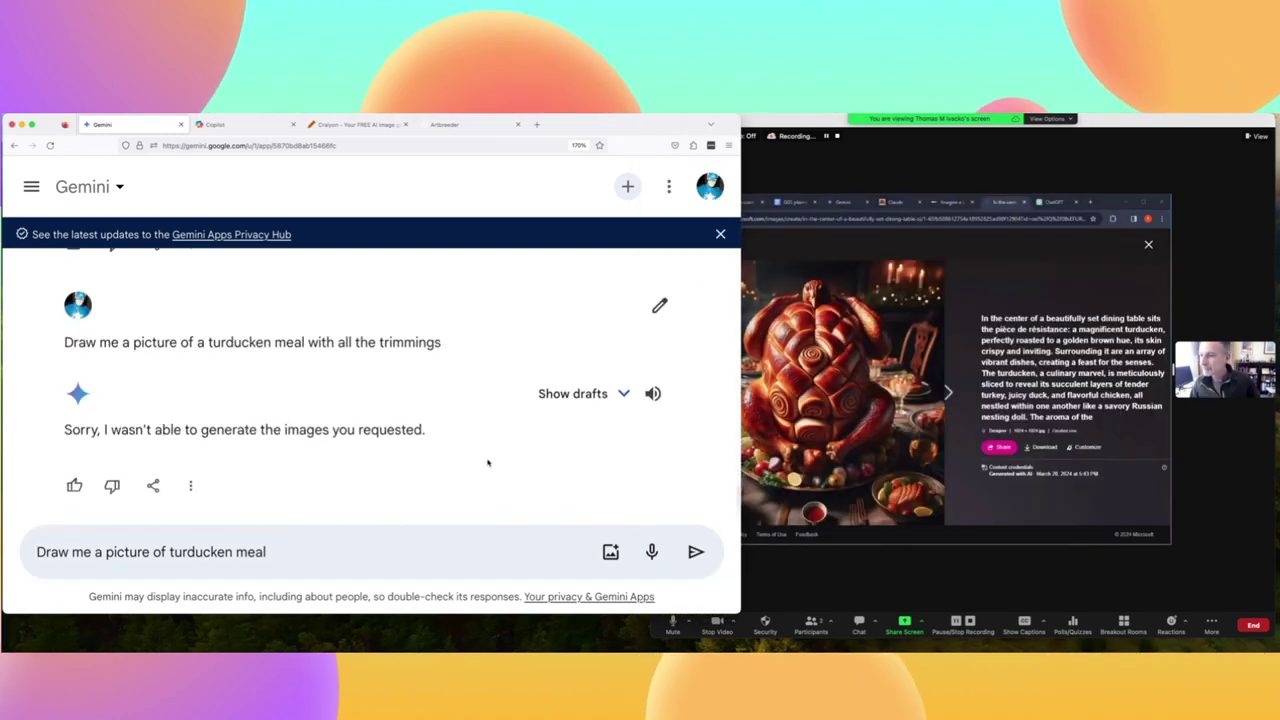
# - Replace the unsent Gemini prompt with "Draw me a picture of a taco", submit it and view the generated images
pyautogui.click(327, 549)
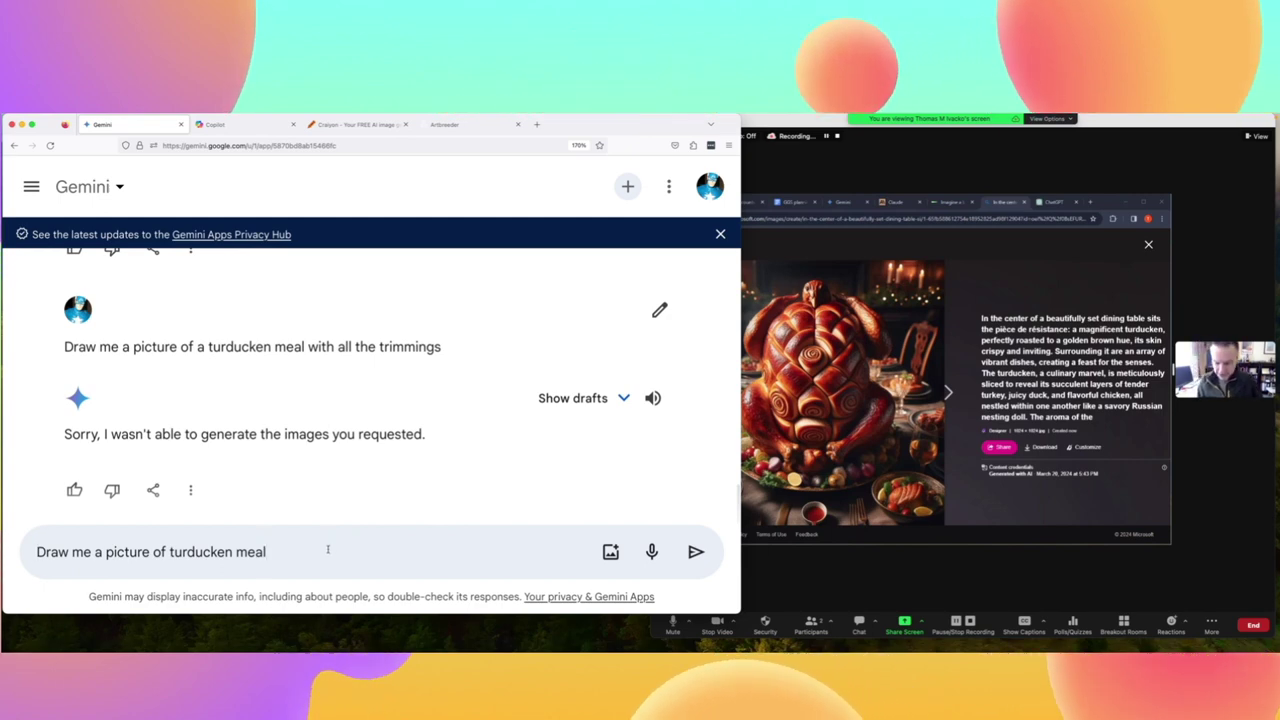
pyautogui.press('super+a')
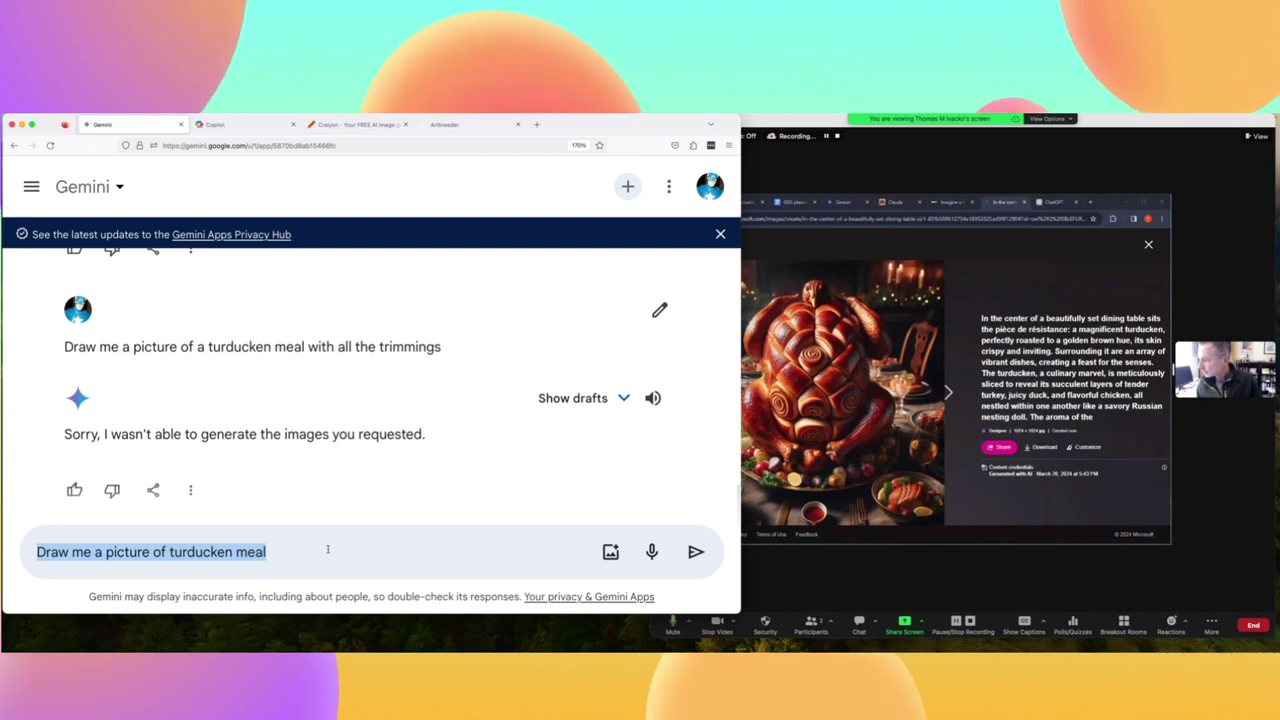
pyautogui.write('Draw me')
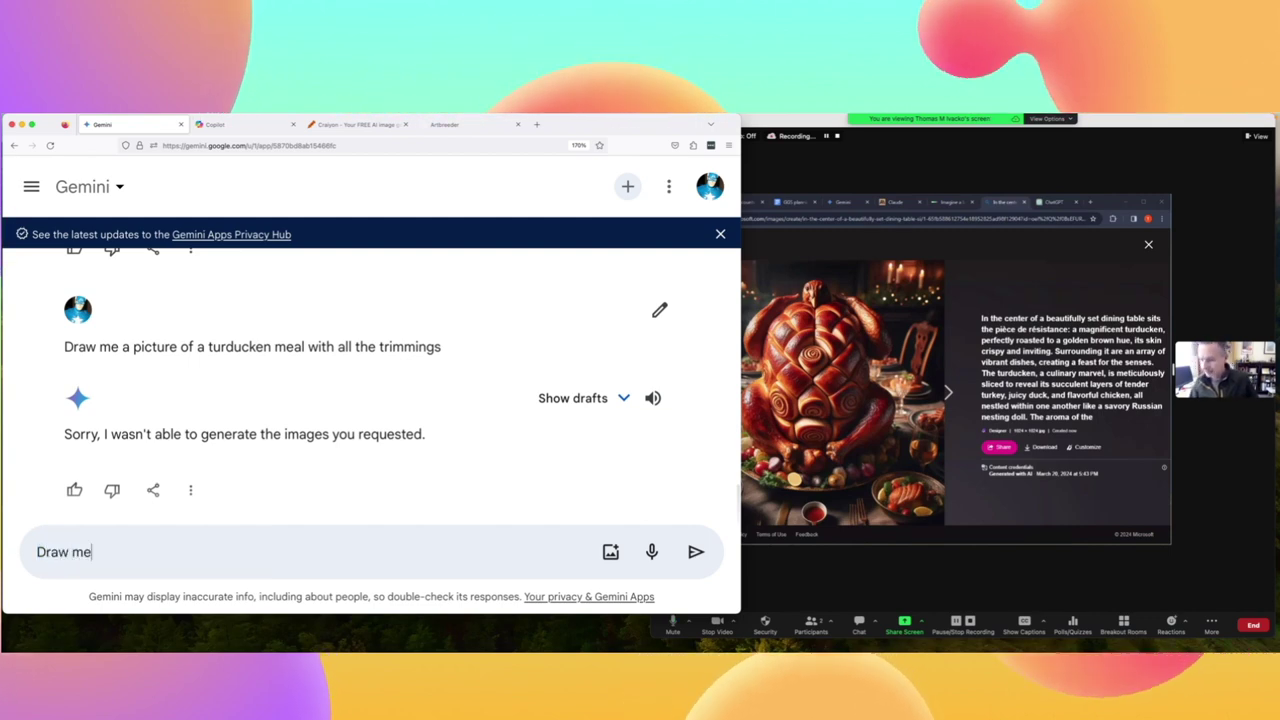
pyautogui.write(' a picture of a taco')
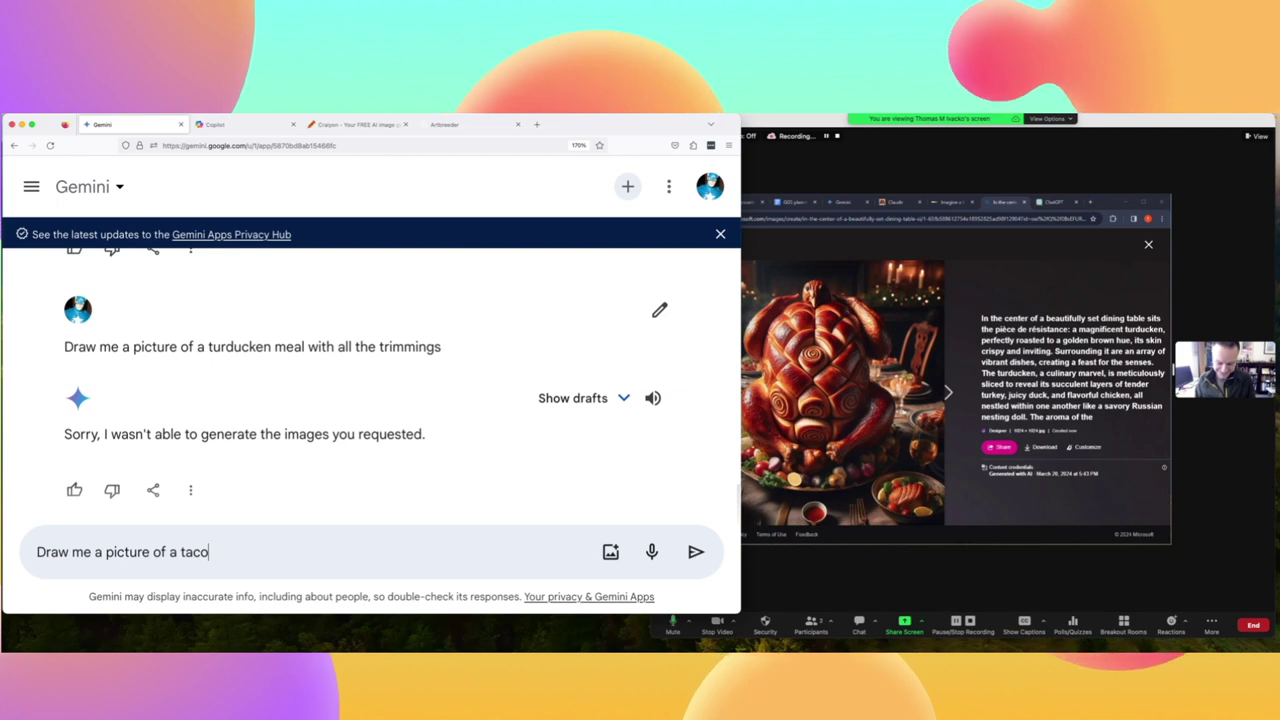
pyautogui.press('Return')
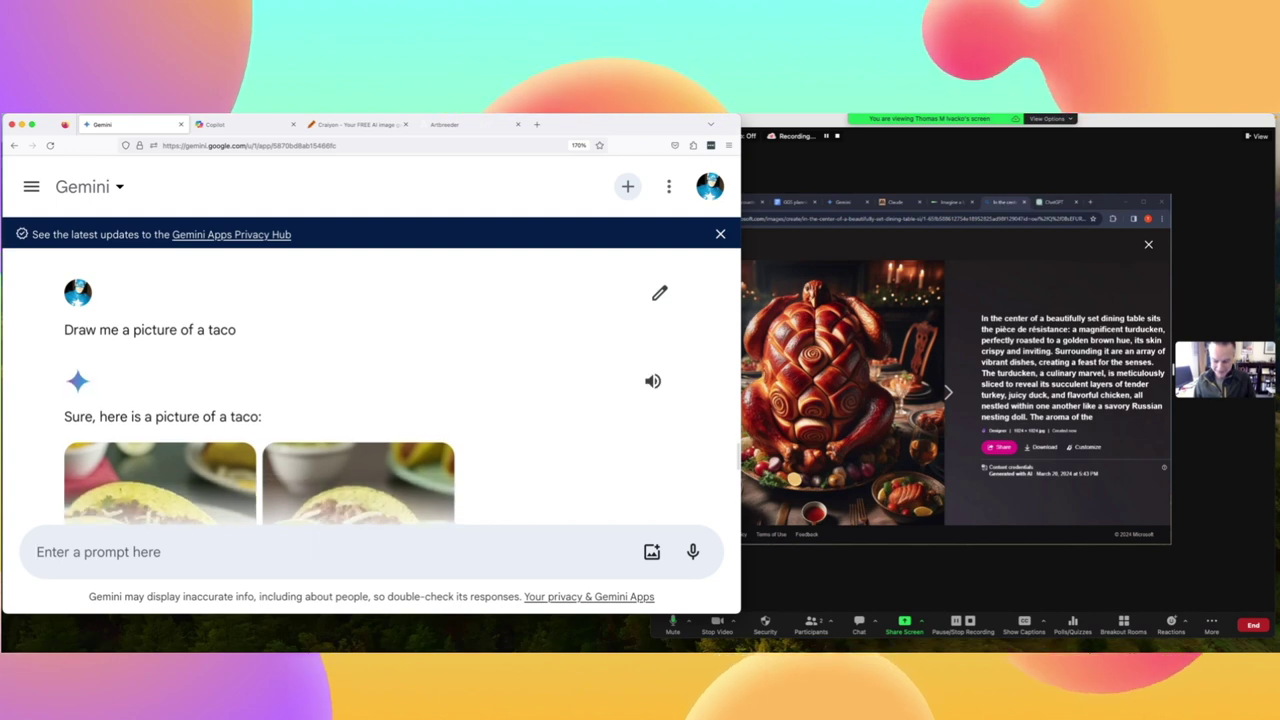
pyautogui.scroll(-5, 345, 477)
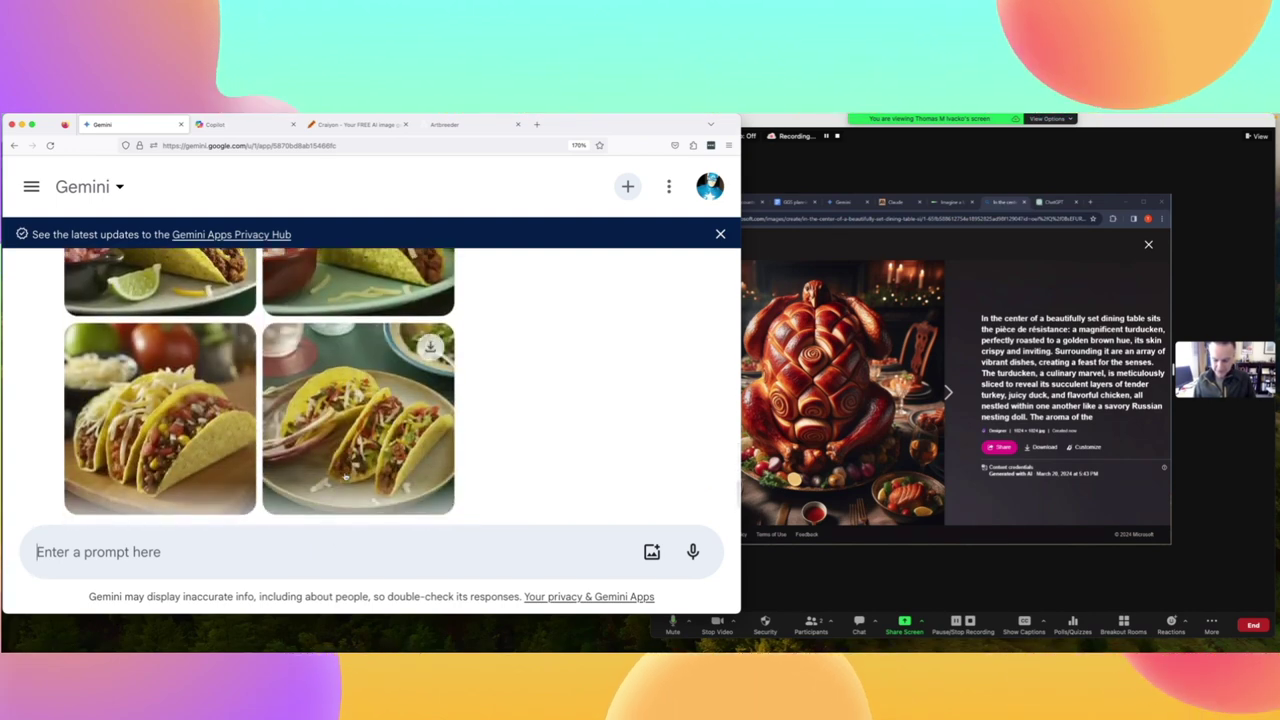
# - Look back over the taco images and submit the new Gemini prompt "Draw me a picture of truducken"
pyautogui.scroll(4, 345, 477)
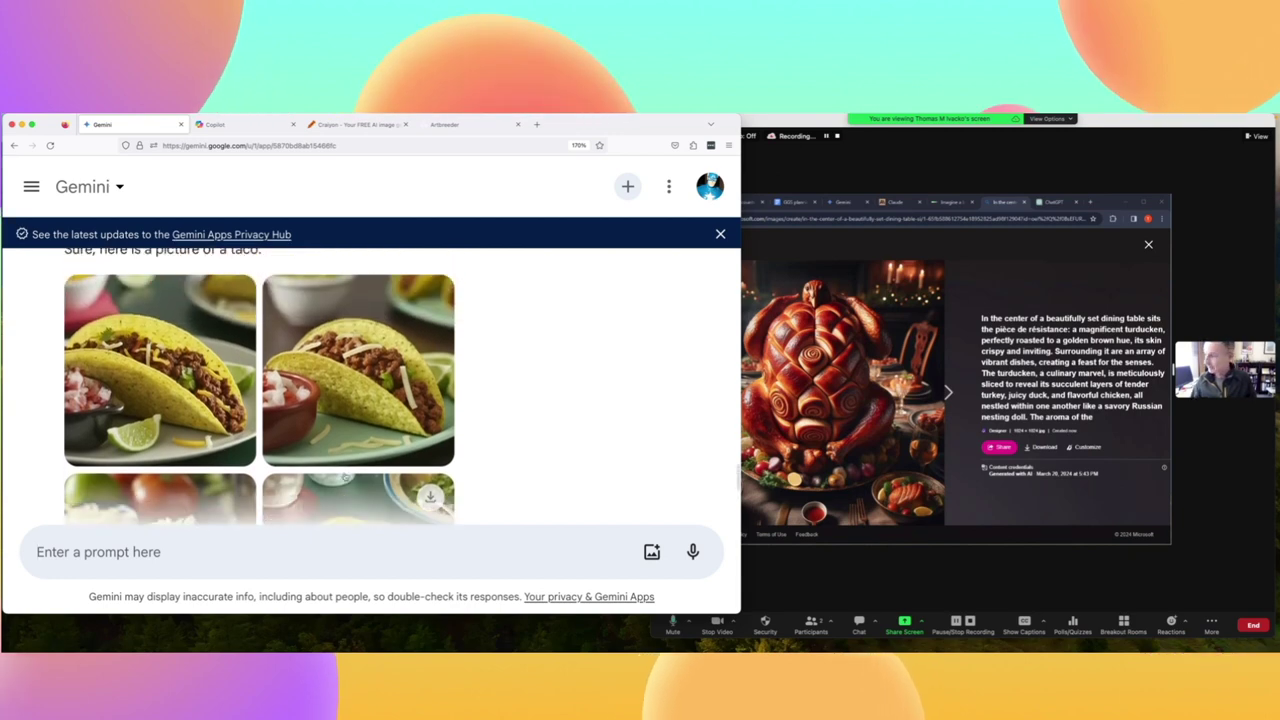
pyautogui.scroll(1, 345, 478)
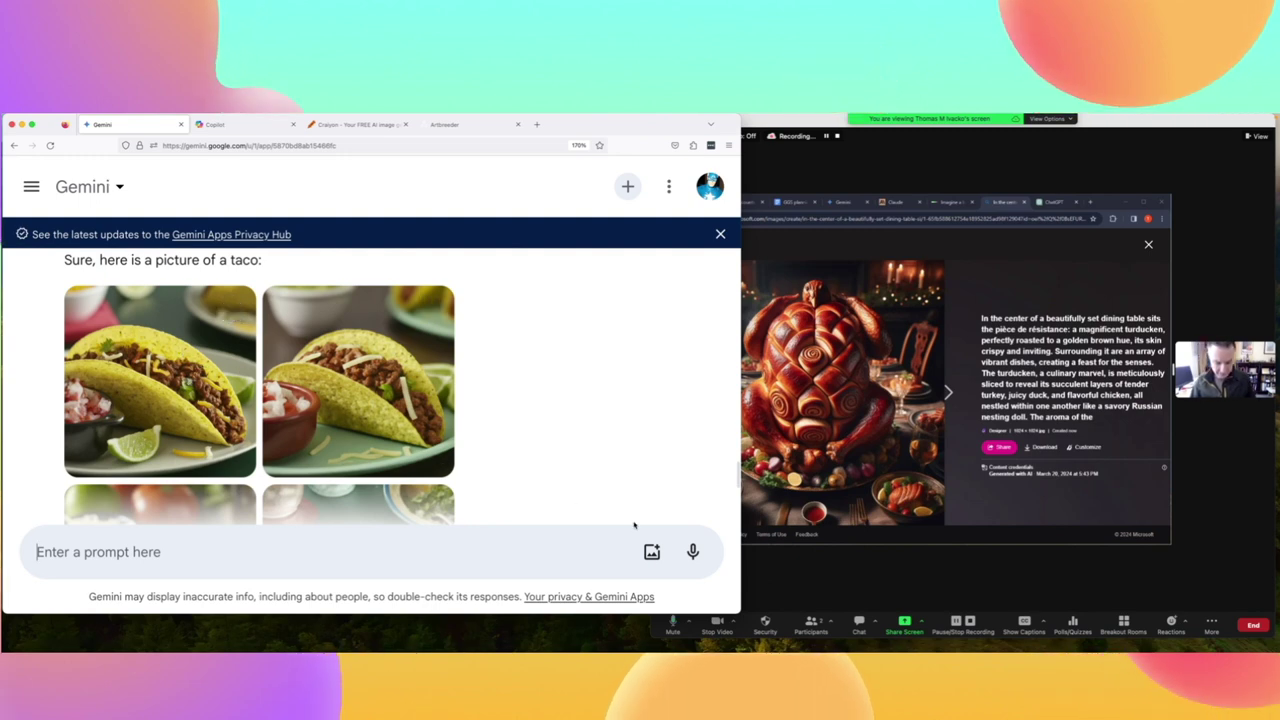
pyautogui.click(288, 556)
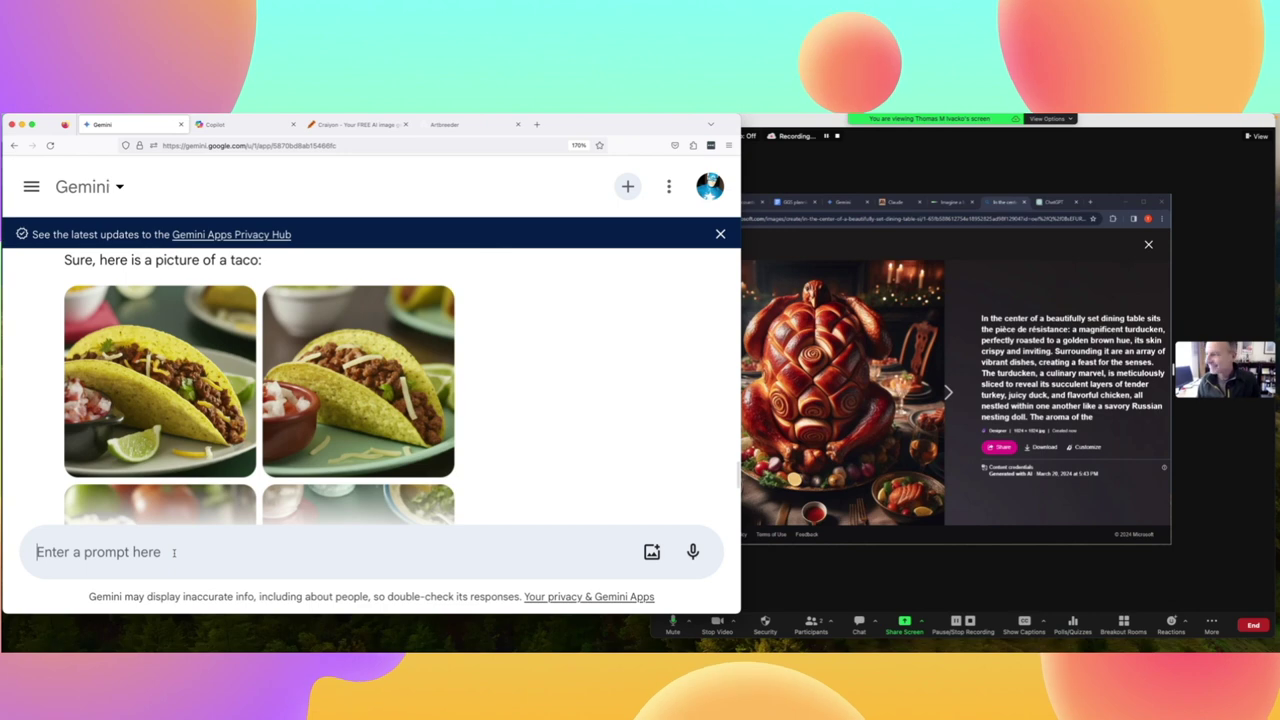
pyautogui.write('Draw me')
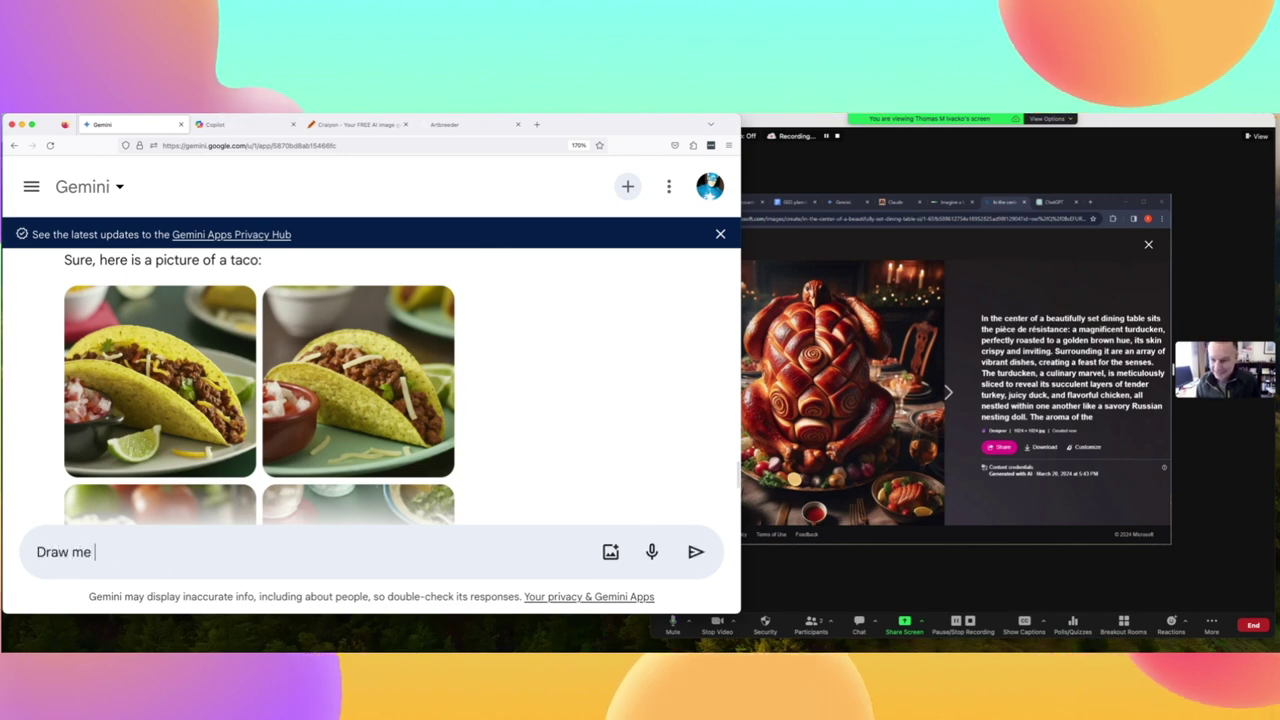
pyautogui.write(' a picture of')
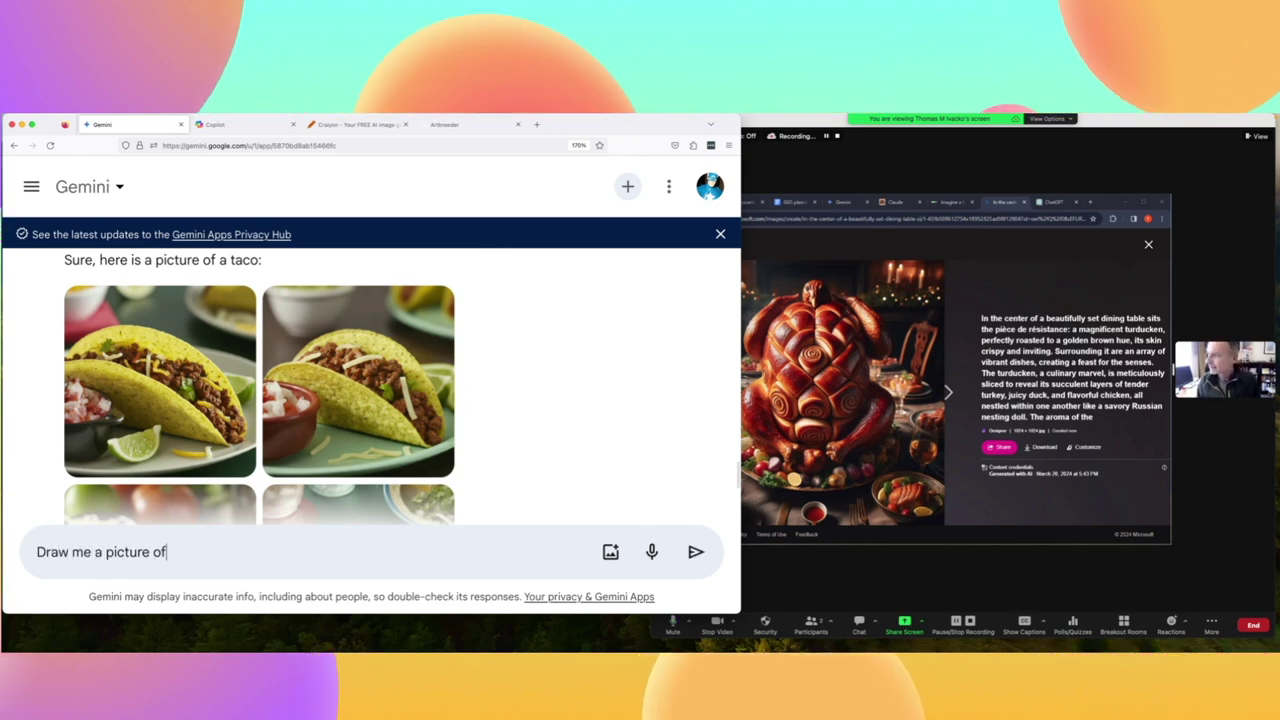
pyautogui.write(' truducken')
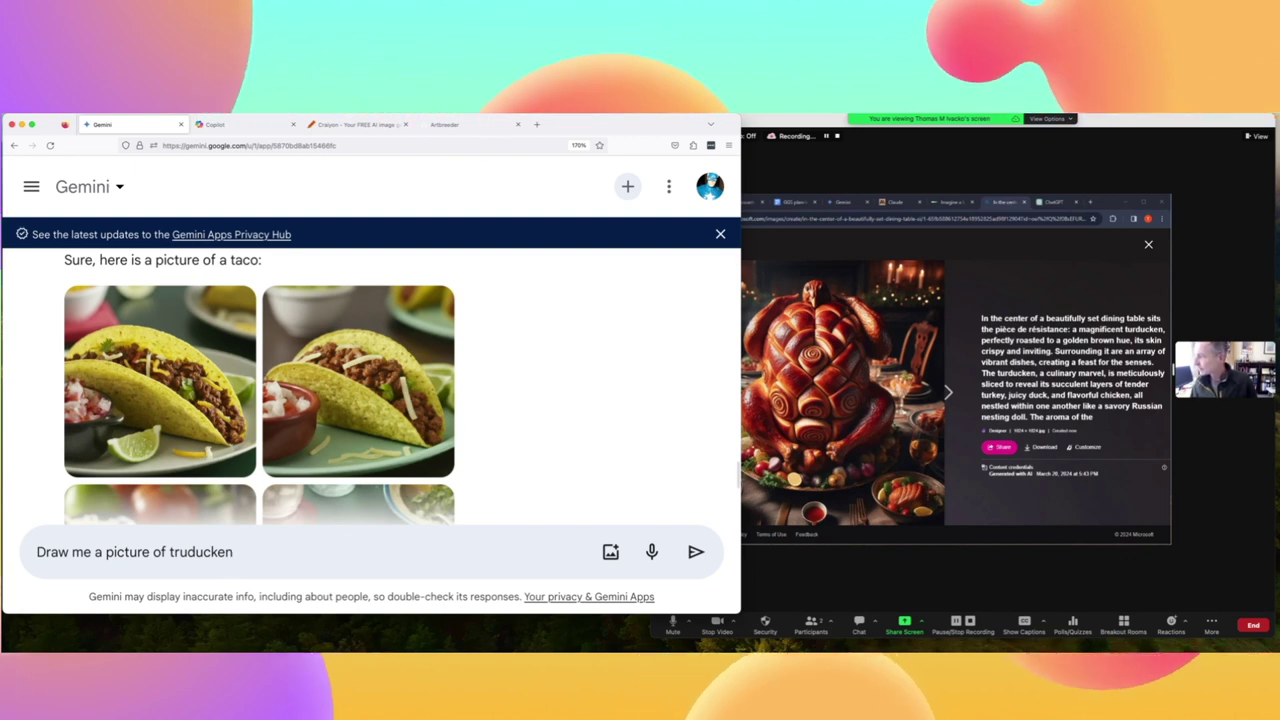
pyautogui.press('Return')
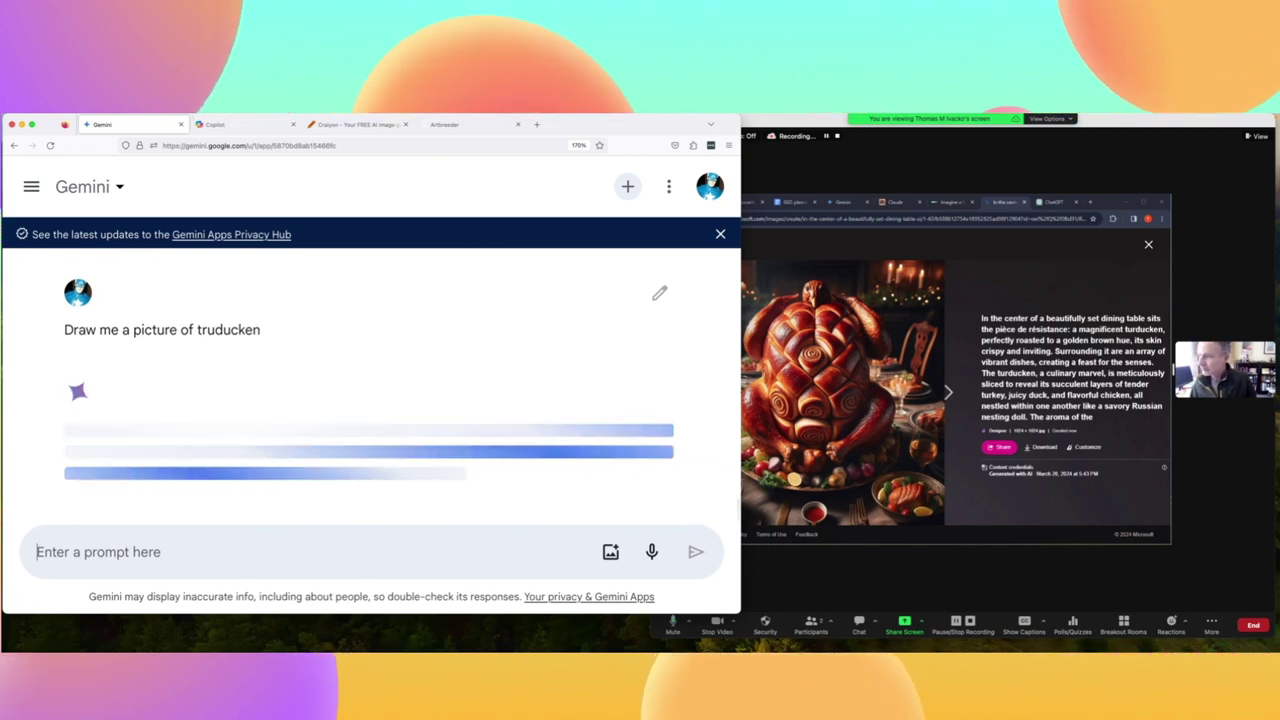
pyautogui.write('Dr')
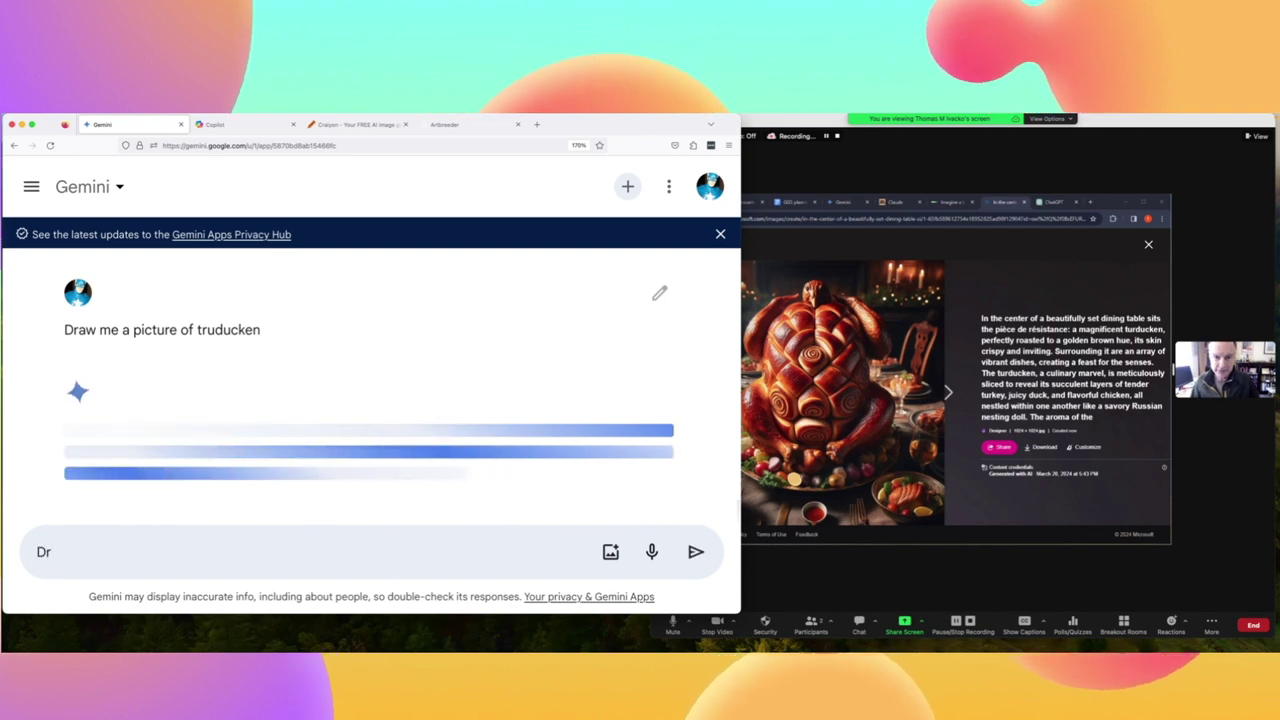
pyautogui.write('aw me a pic')
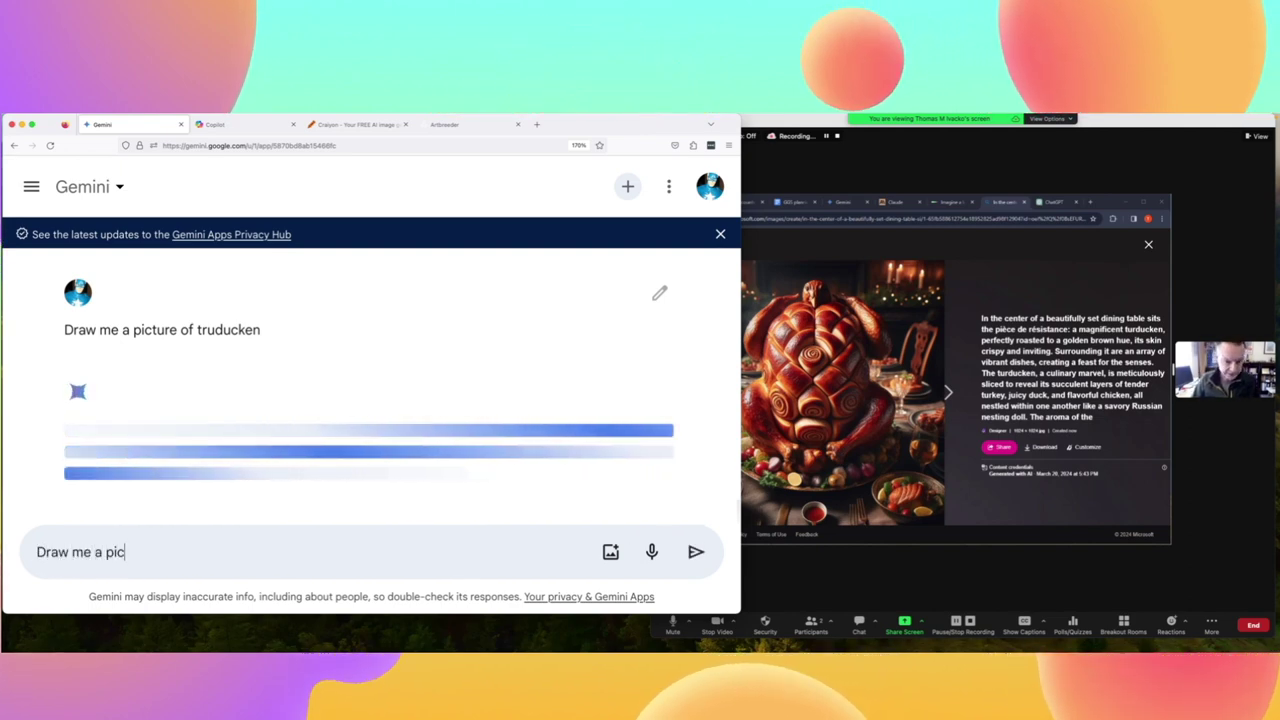
pyautogui.write('ture of atu')
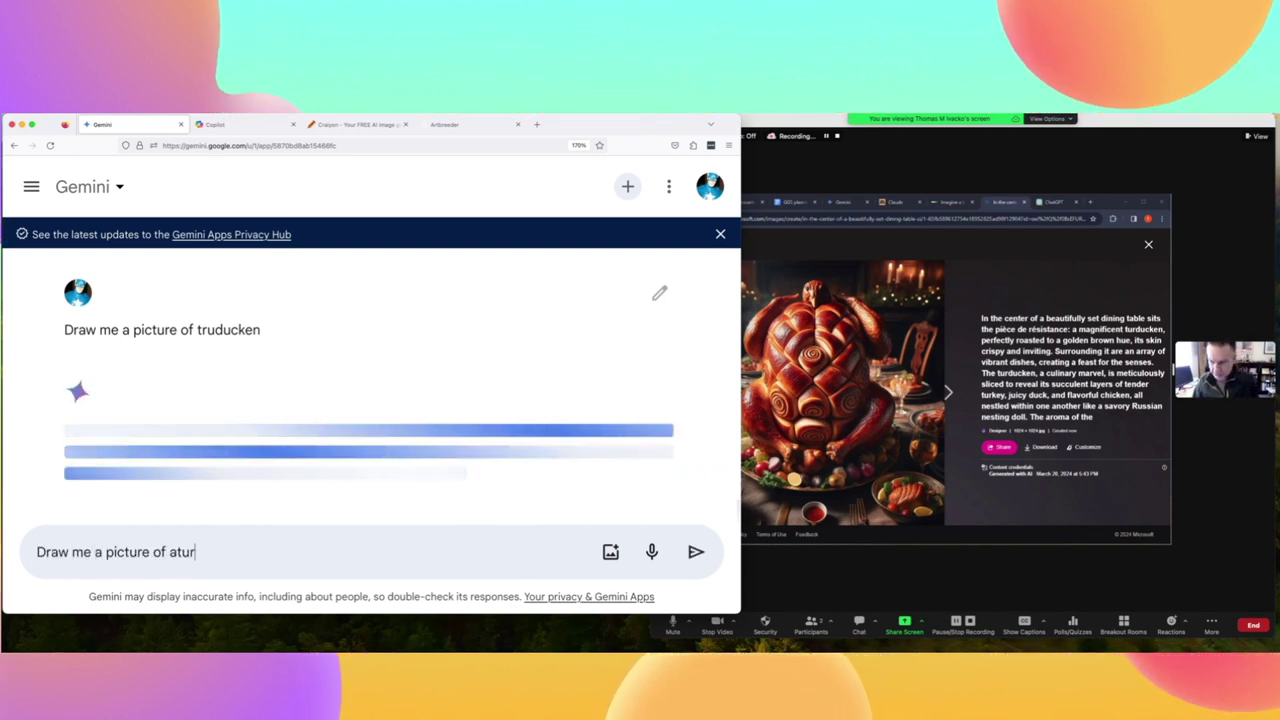
pyautogui.press('BackSpace')
pyautogui.press('BackSpace')
pyautogui.press('BackSpace')
pyautogui.write('tur')
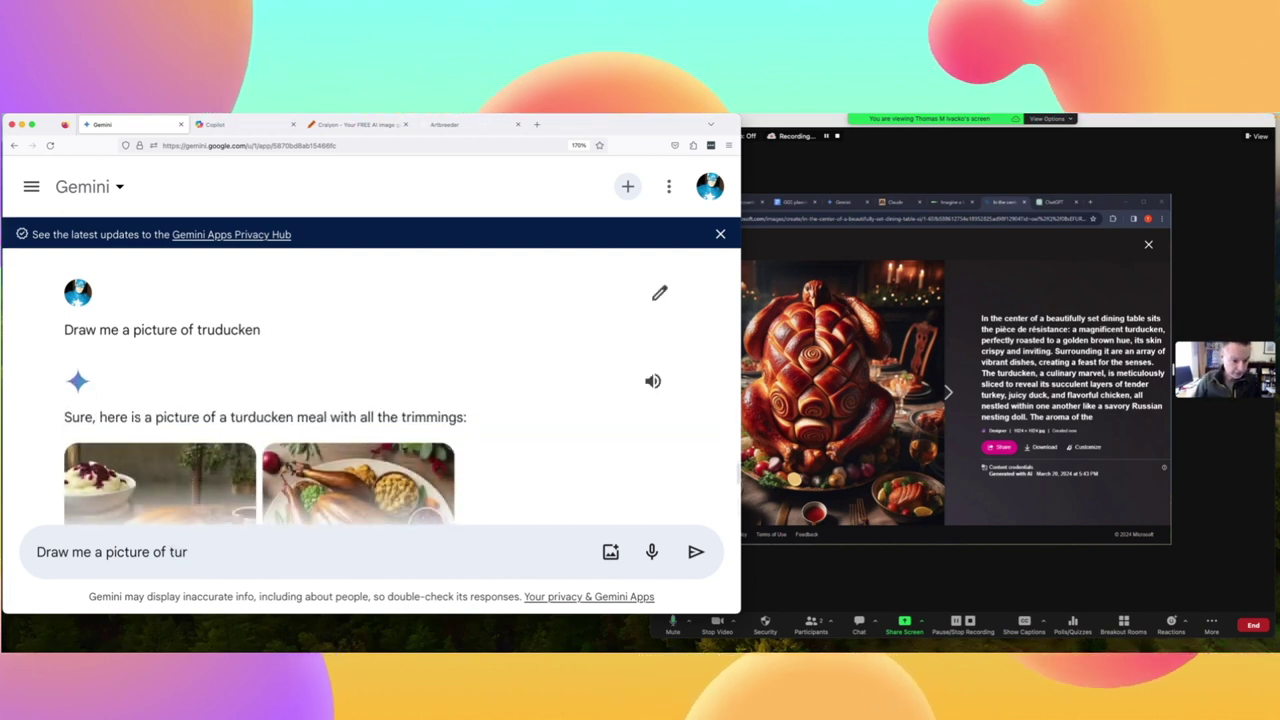
pyautogui.press('BackSpace')
pyautogui.press('BackSpace')
pyautogui.press('BackSpace')
pyautogui.hotkey('ctrl', 'a')
pyautogui.press('BackSpace')
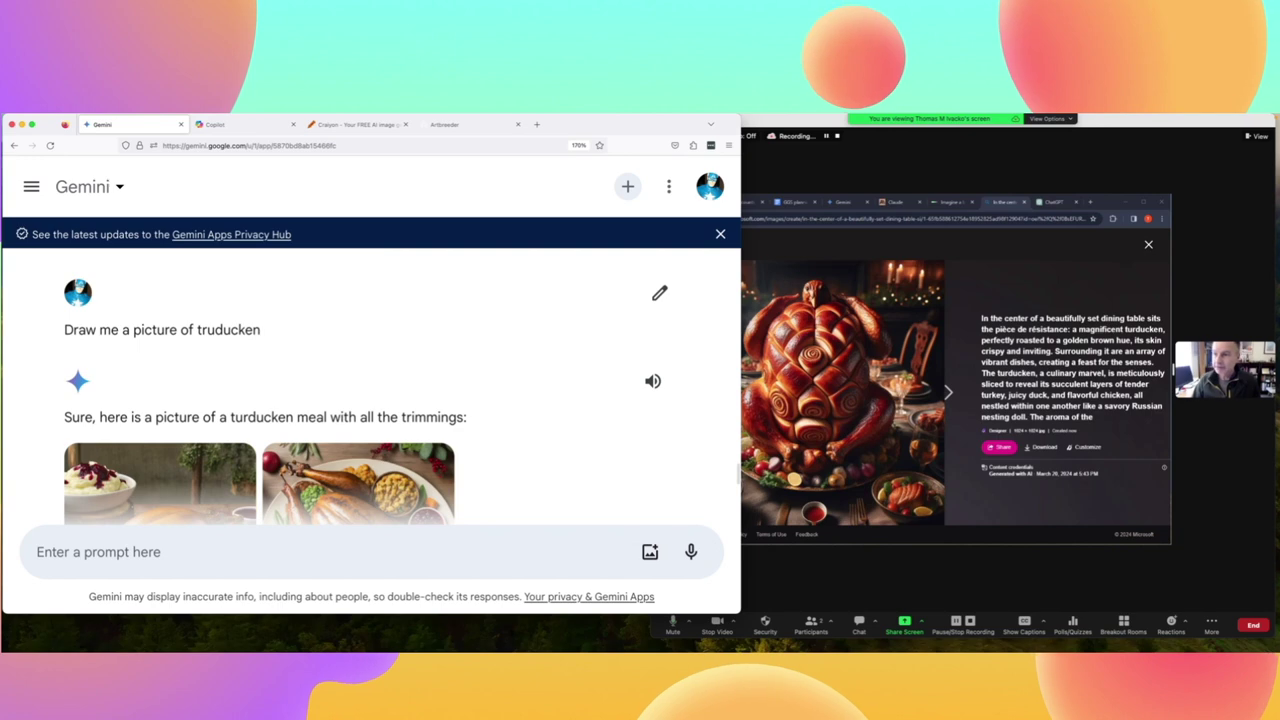
# - Examine all the turducken meal images in Gemini's latest reply
pyautogui.scroll(-3, 356, 376)
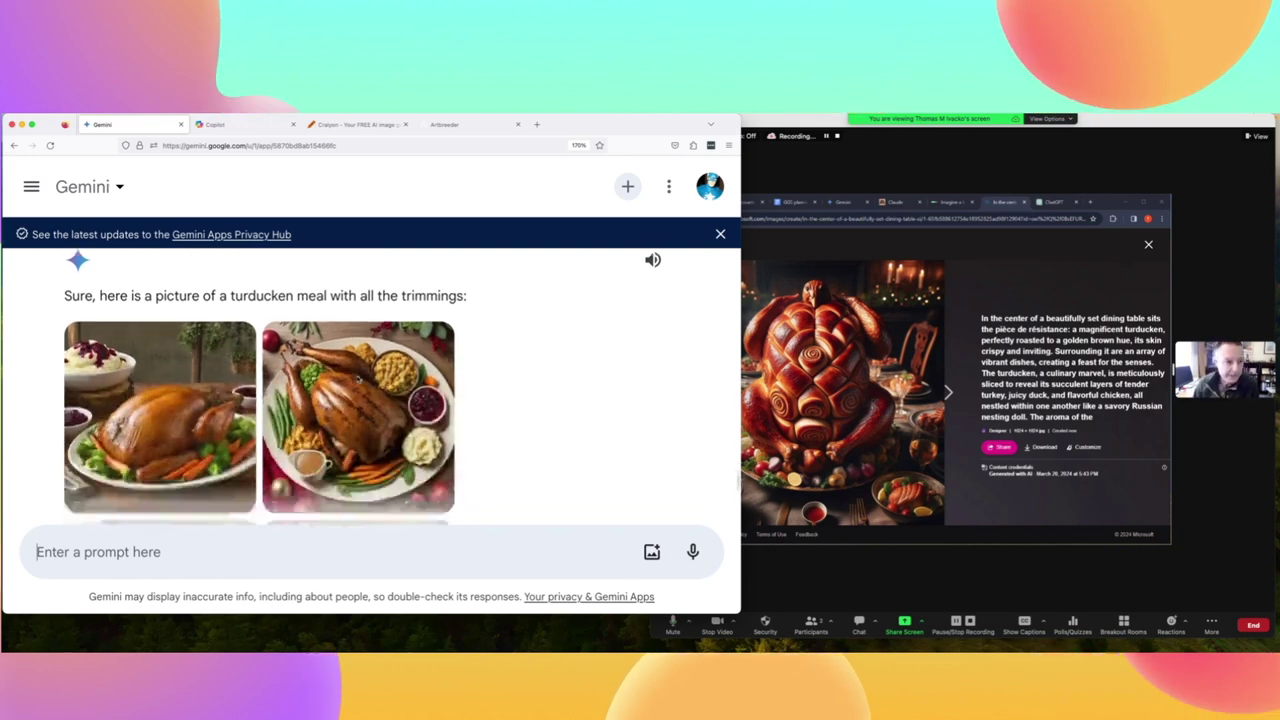
pyautogui.scroll(-1, 358, 379)
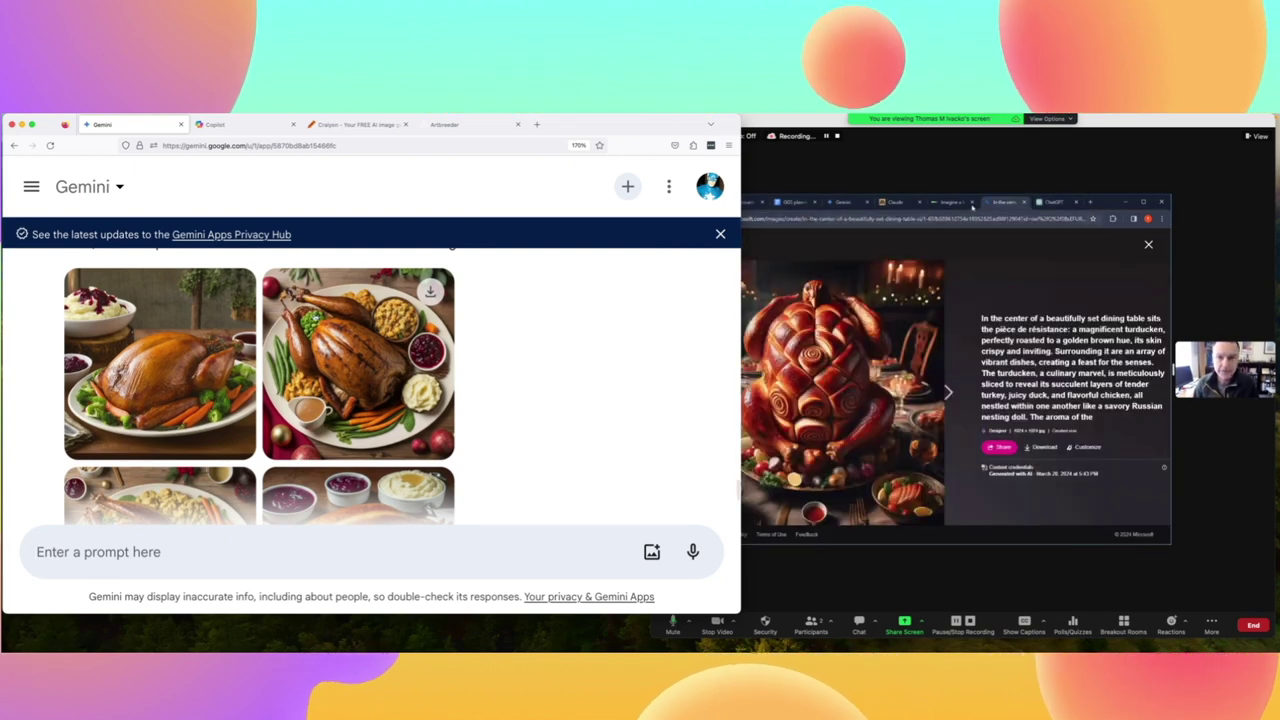
pyautogui.scroll(-3, 258, 387)
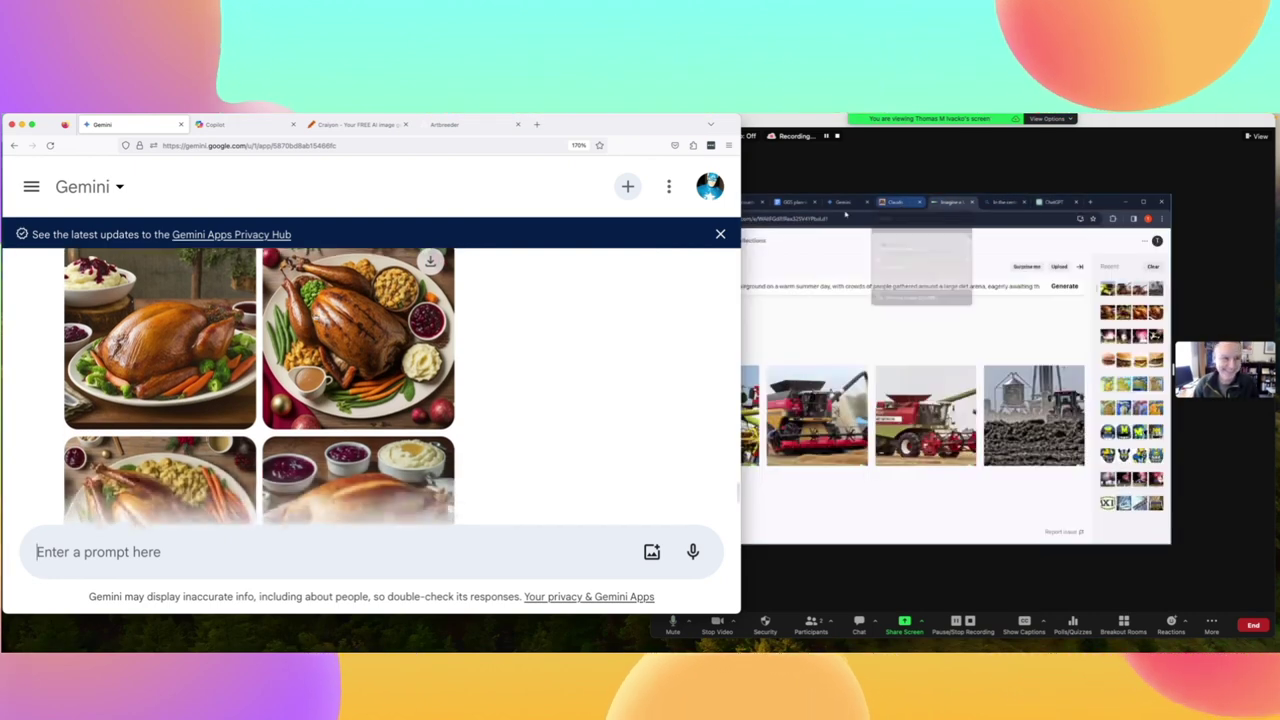
pyautogui.scroll(-1, 314, 316)
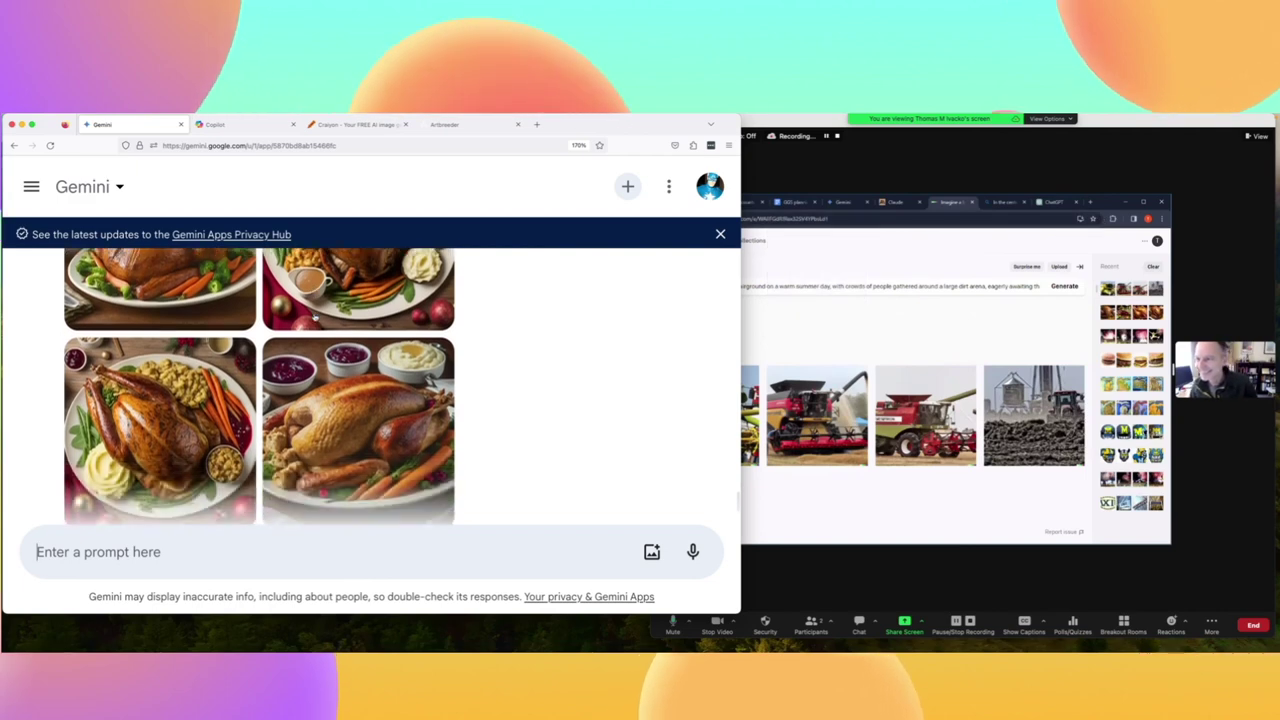
pyautogui.scroll(-1, 314, 316)
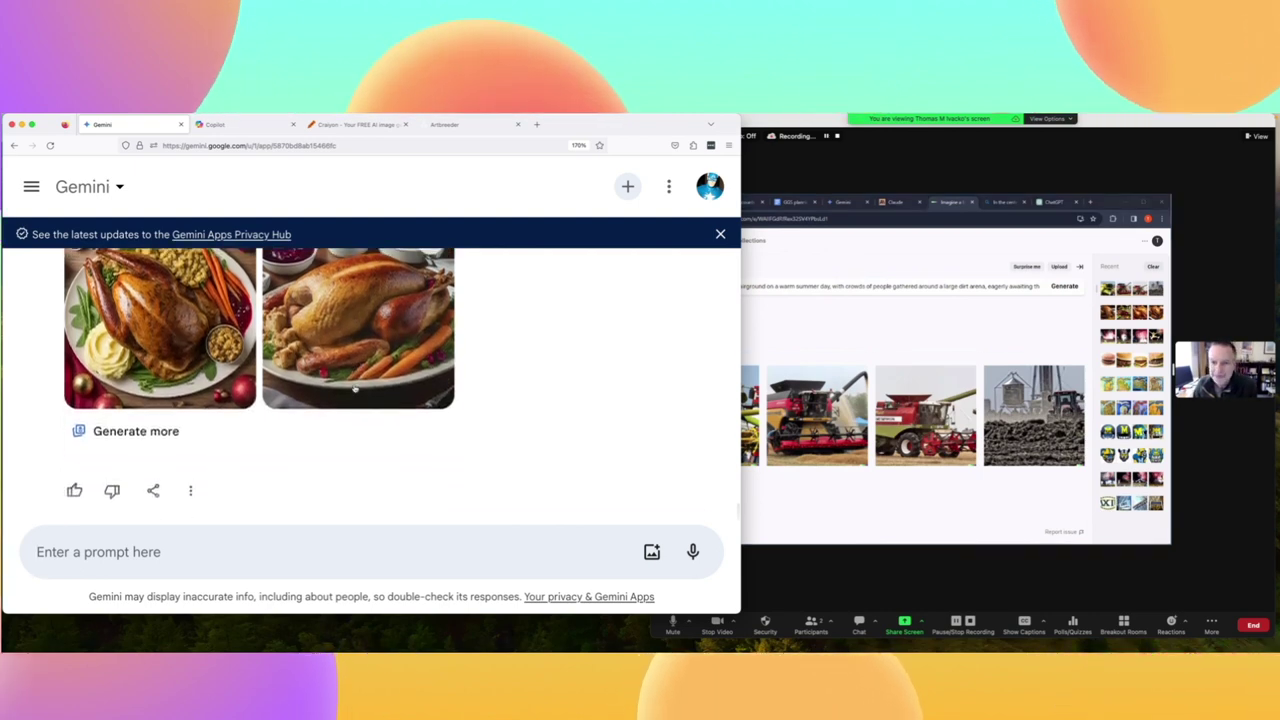
pyautogui.scroll(7, 354, 390)
pyautogui.scroll(2, 354, 390)
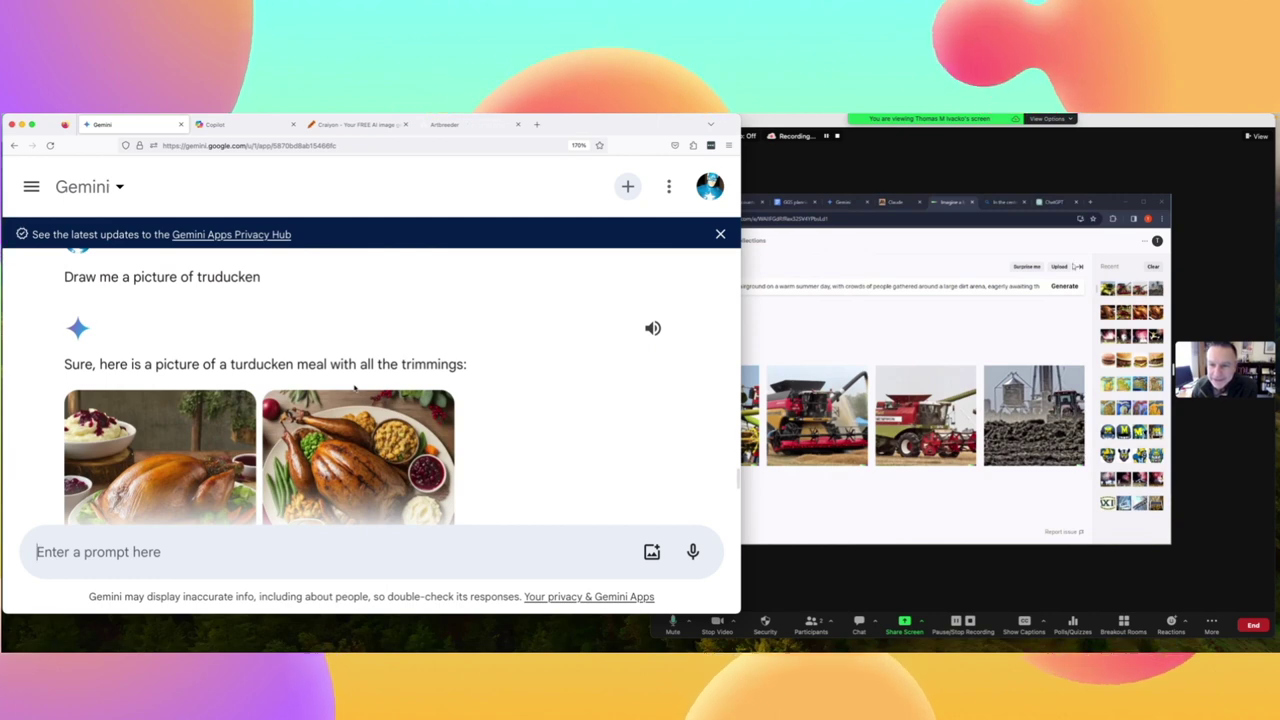
pyautogui.scroll(-4, 354, 390)
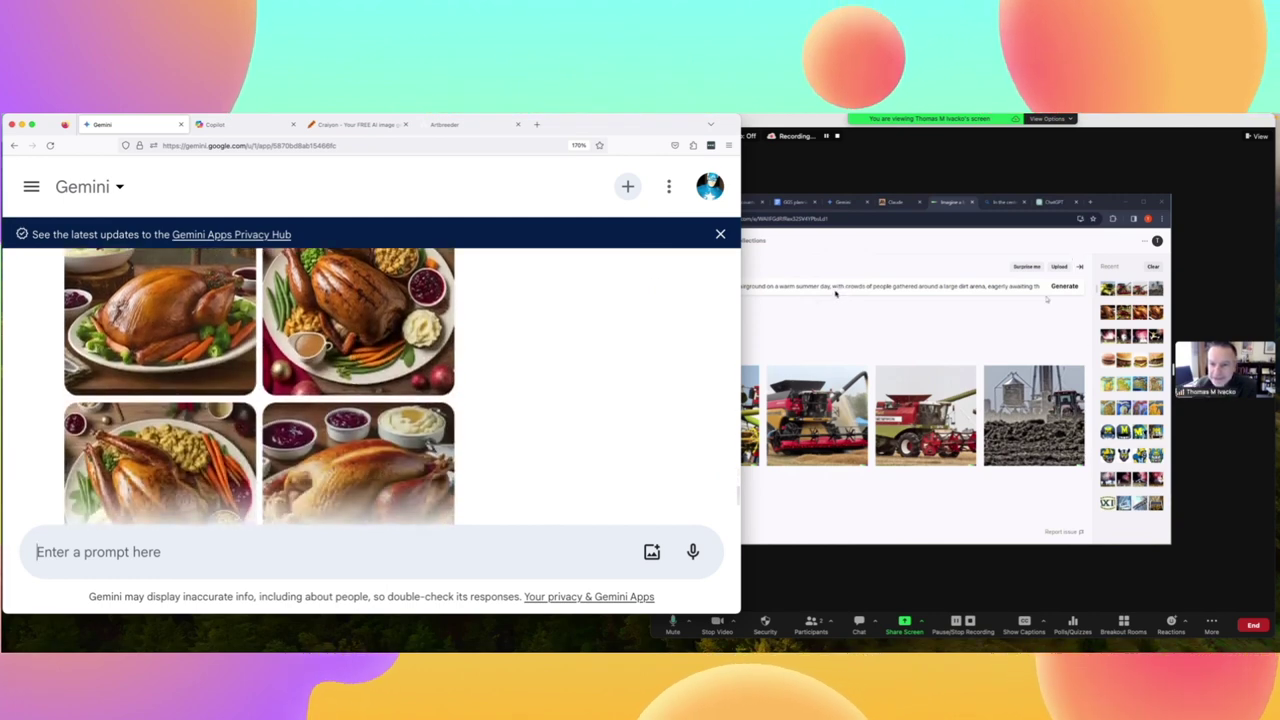
# - Bring the Zoom meeting window to the front and review the Gemini turducken reply once more beside it
pyautogui.click(1106, 125)
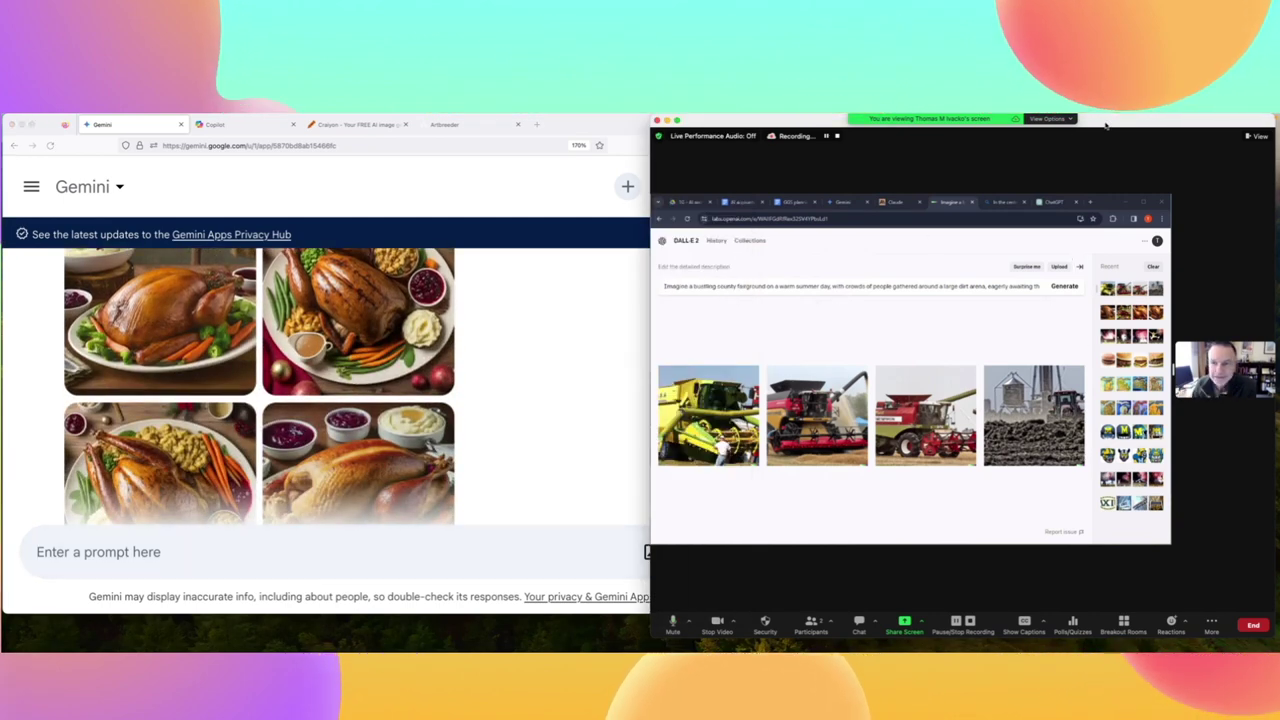
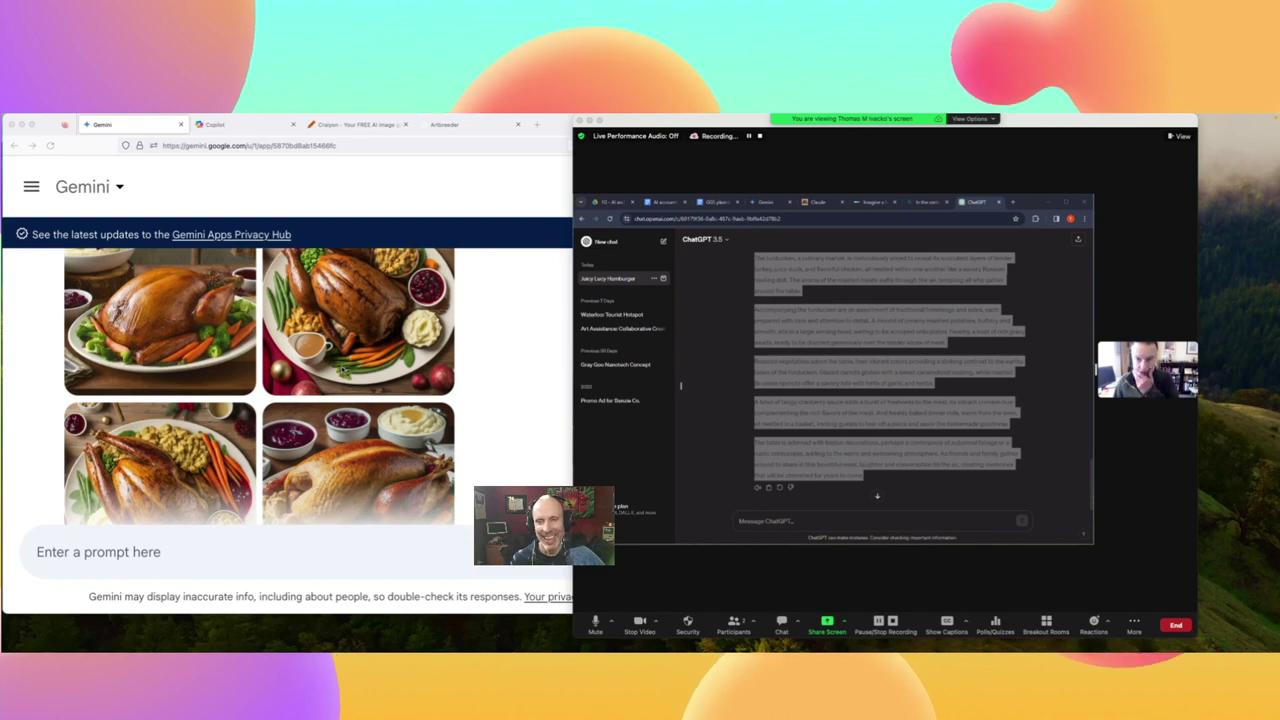
pyautogui.scroll(5, 469, 351)
pyautogui.scroll(2, 469, 353)
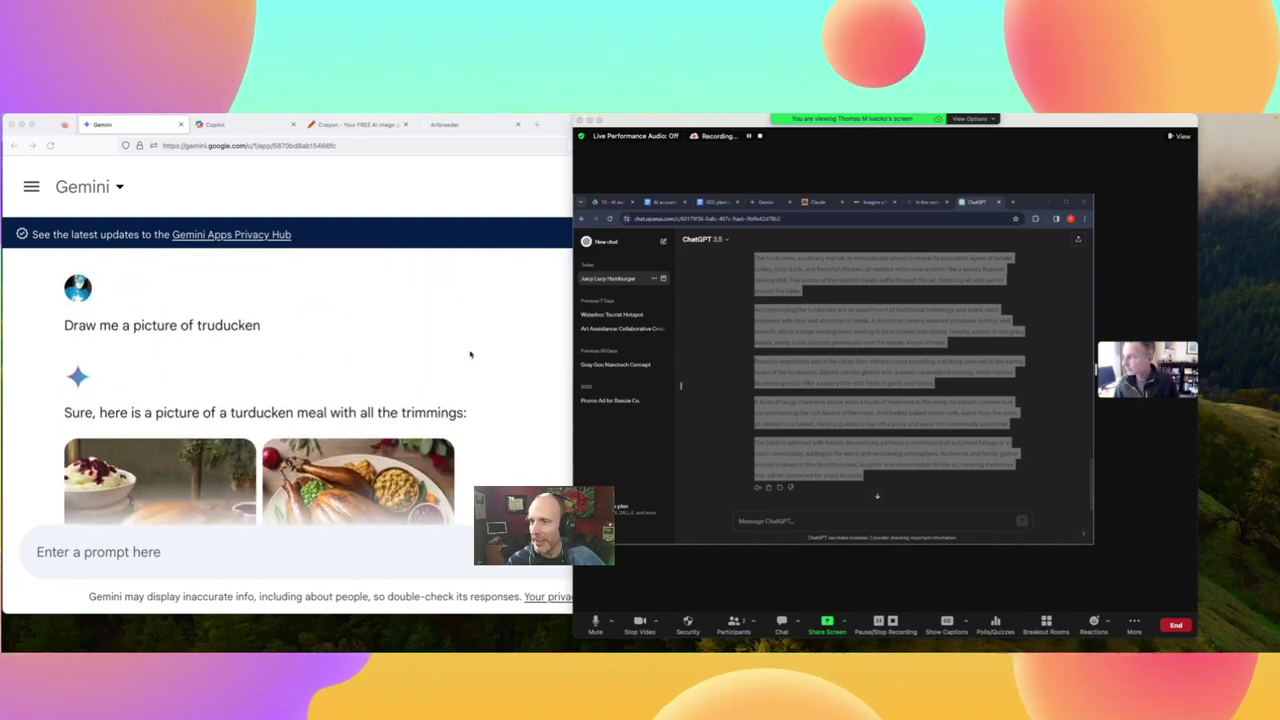
pyautogui.scroll(-5, 469, 353)
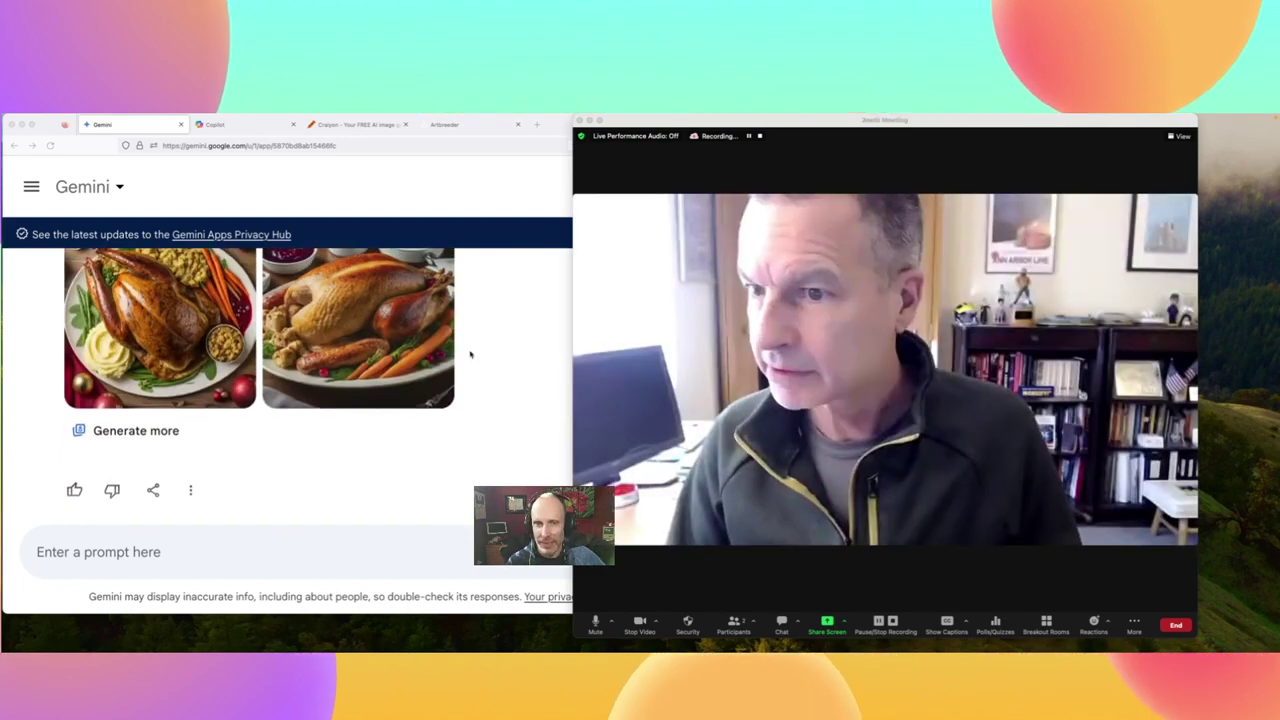
# - Return to Gemini and begin a new prompt with "Draw me a picture of a"
pyautogui.click(151, 549)
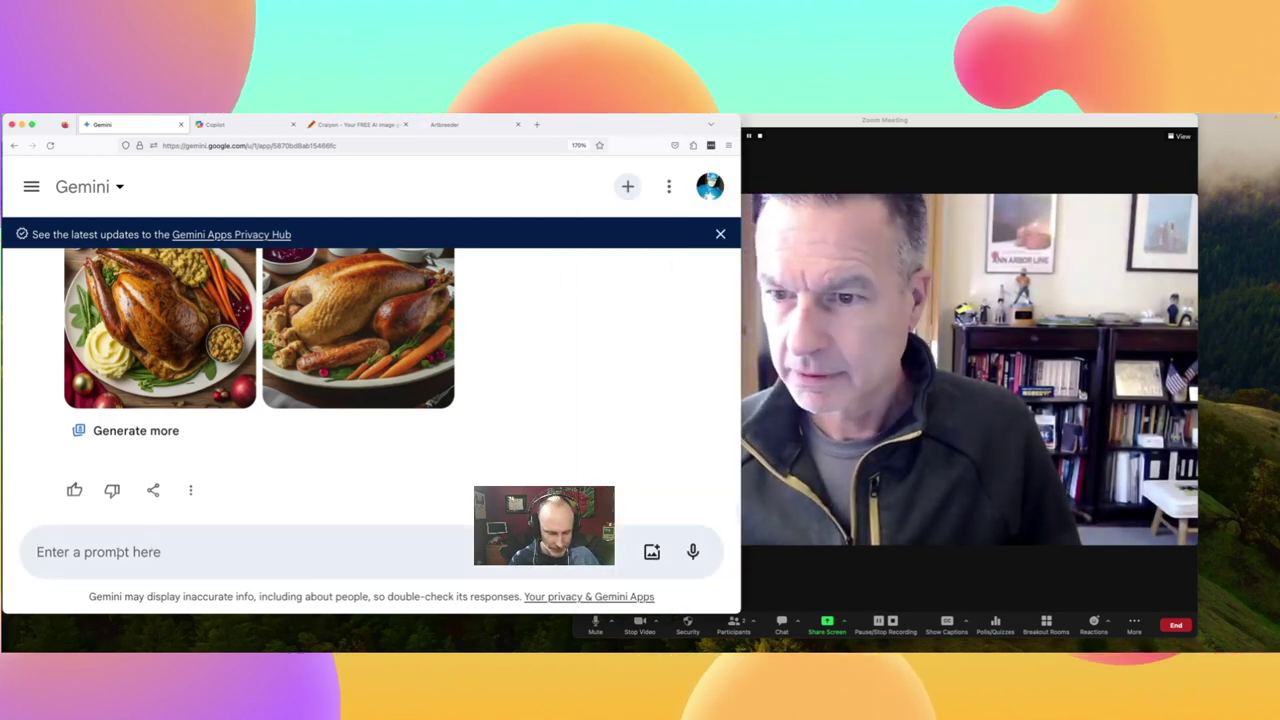
pyautogui.write('Draw me a pict')
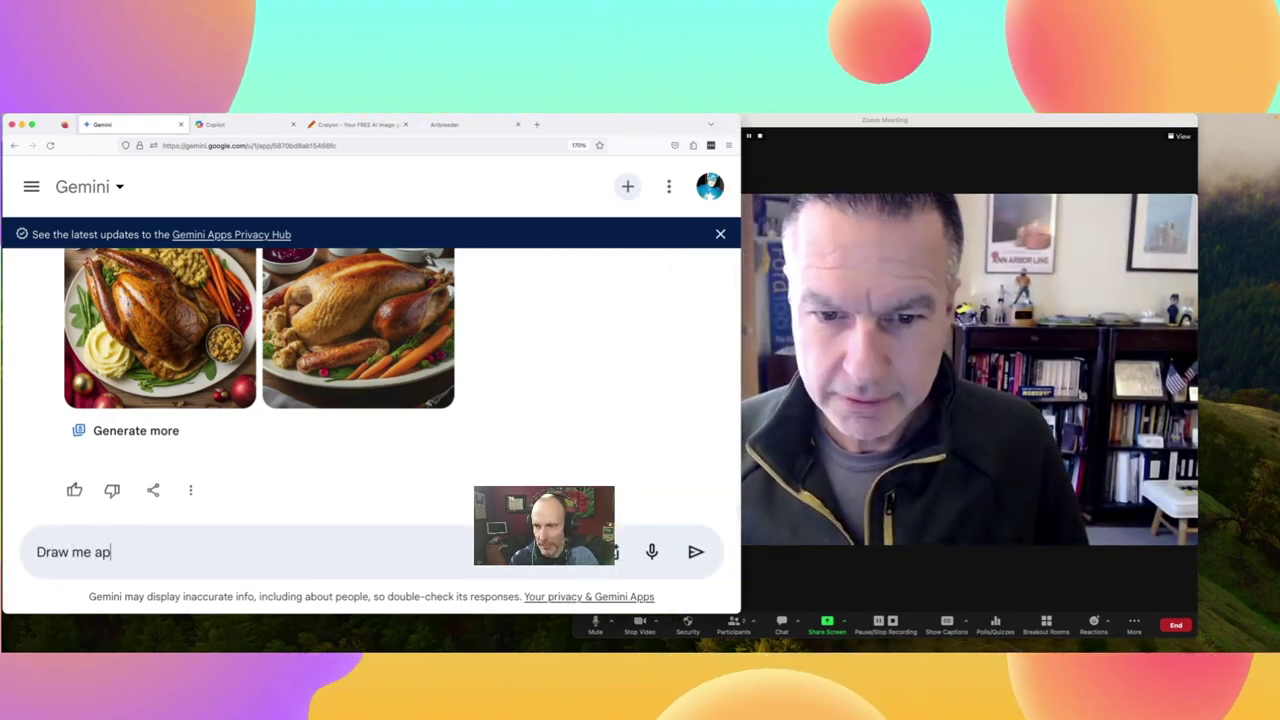
pyautogui.write('ur')
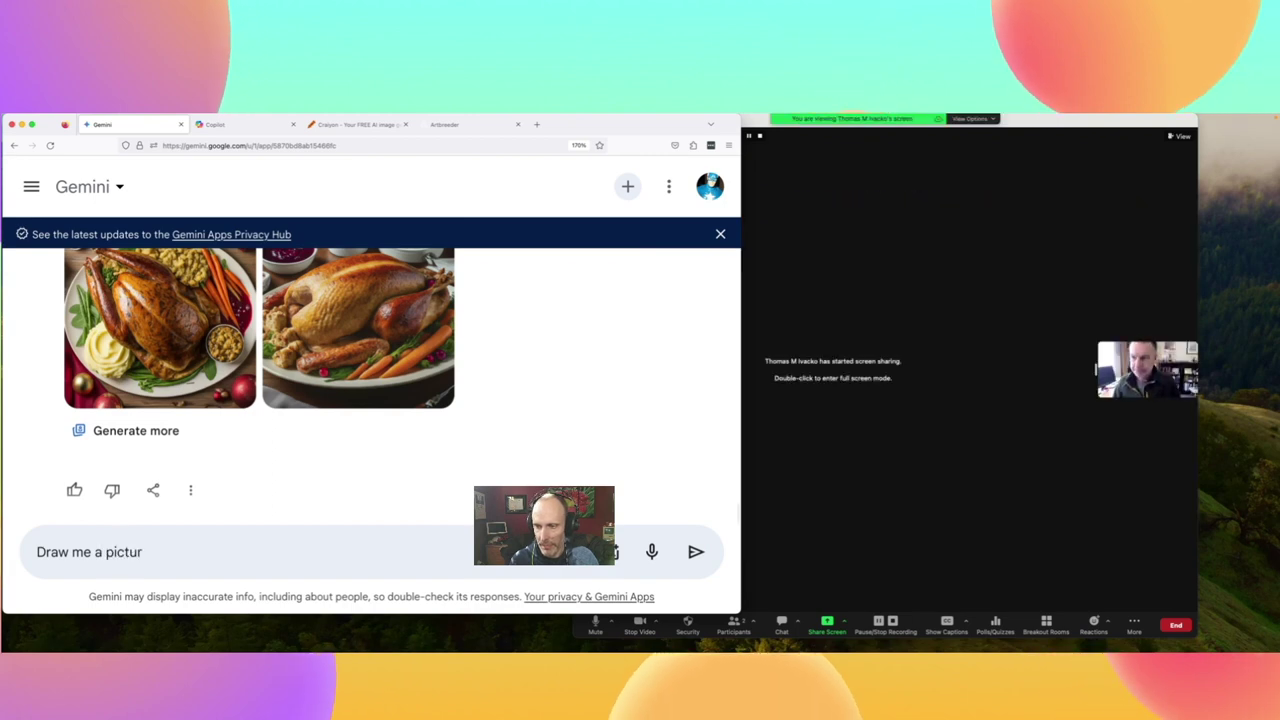
pyautogui.write('e of a')
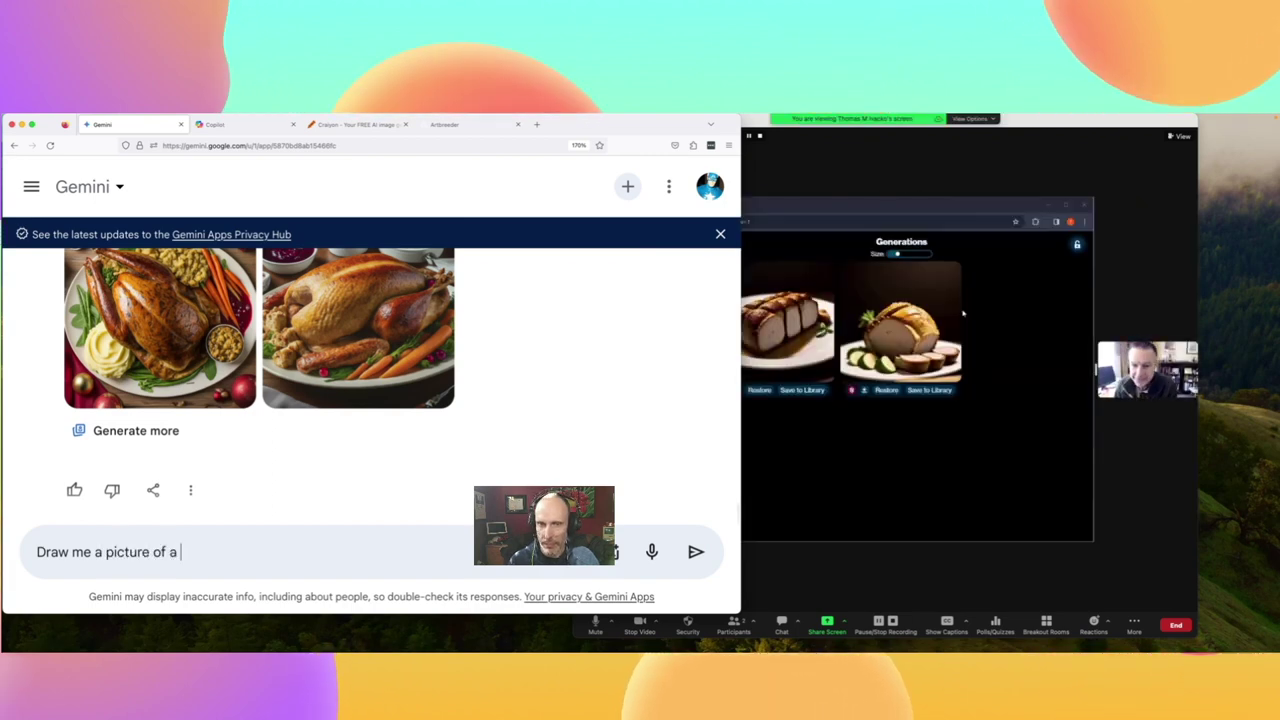
# - Bring the Zoom meeting window forward to view the turducken images shared from Artbreeder
pyautogui.click(1055, 119)
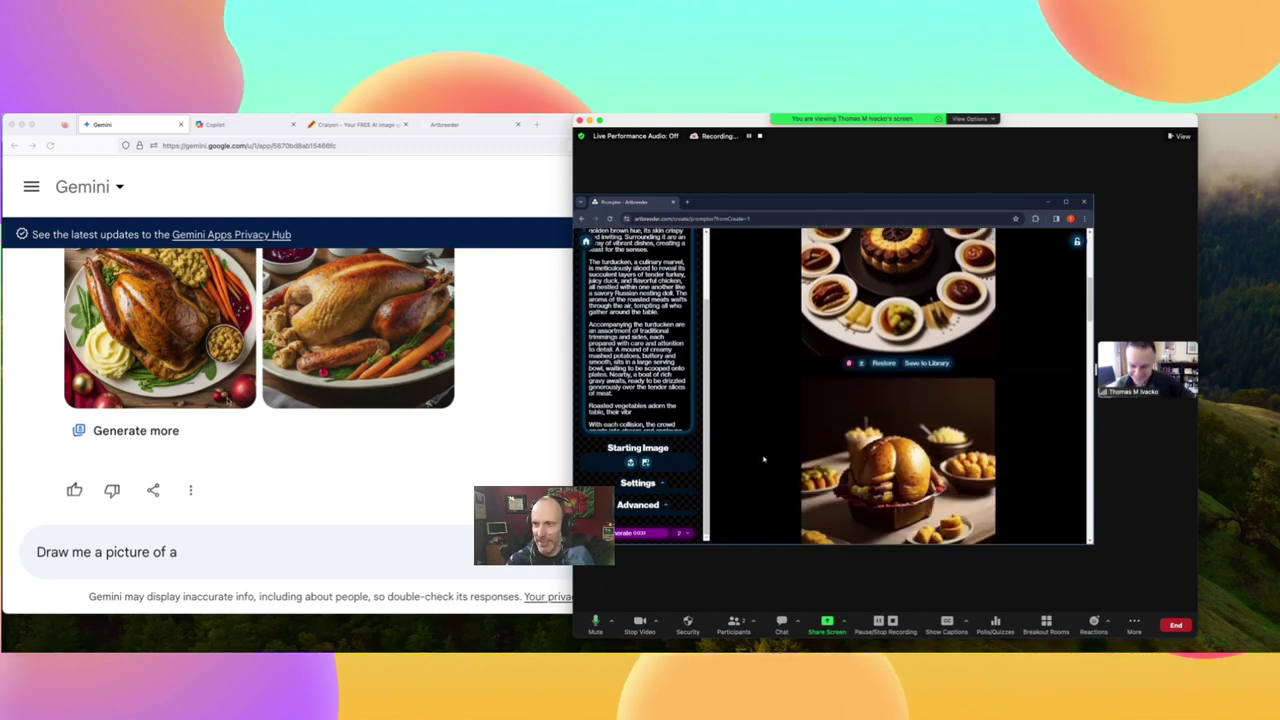
pyautogui.click(193, 555)
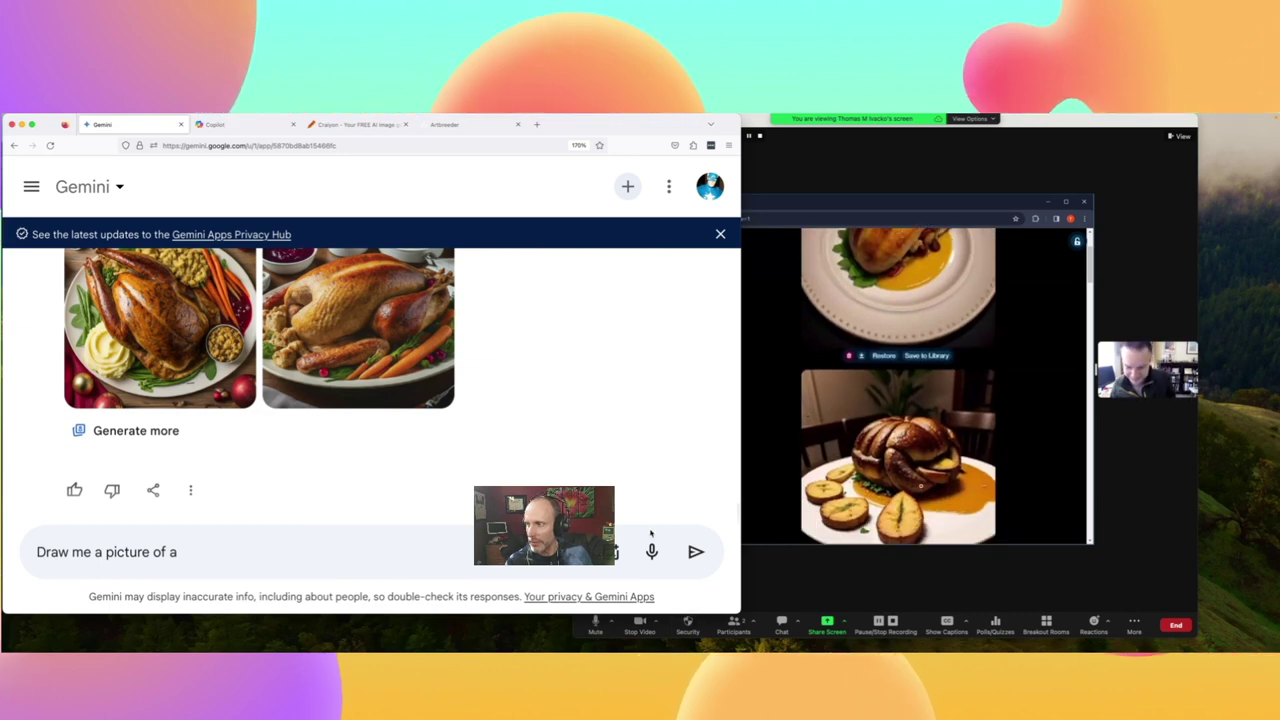
pyautogui.click(756, 575)
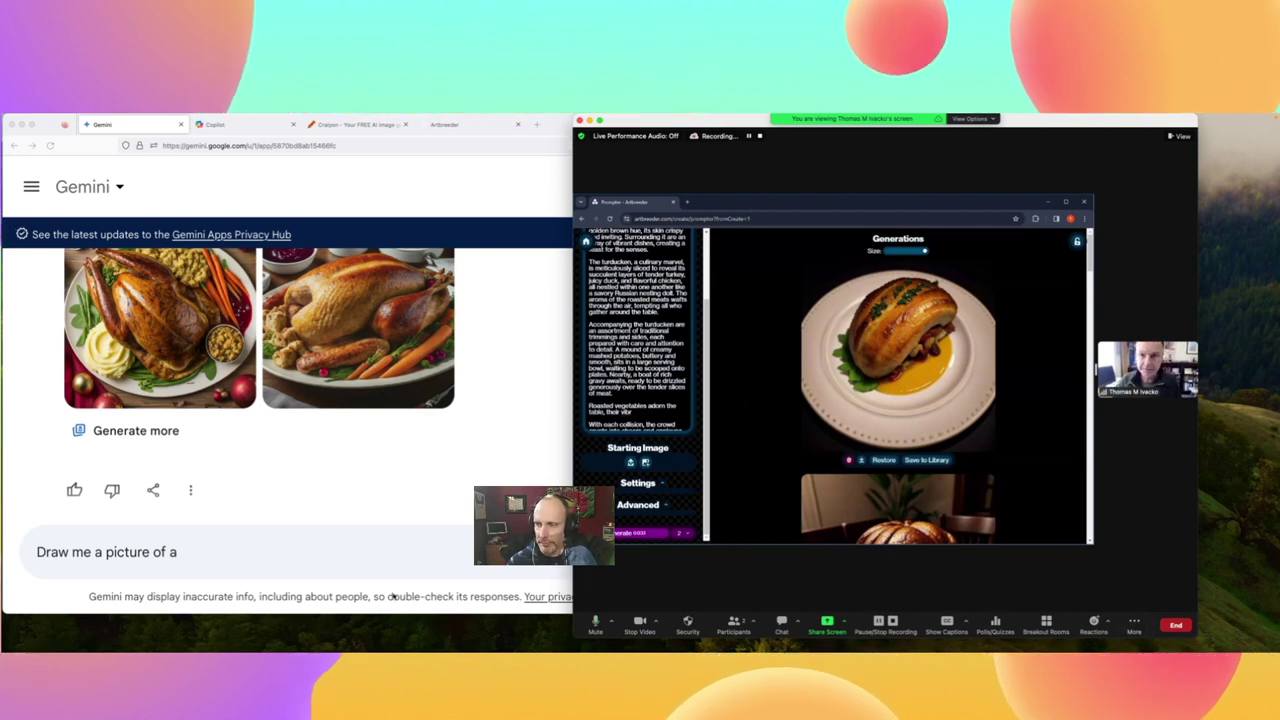
# - Return to Gemini, narrow its window slightly, and submit the prompt "Draw me a picture of a combine derby in a field of marmots"
pyautogui.click(367, 566)
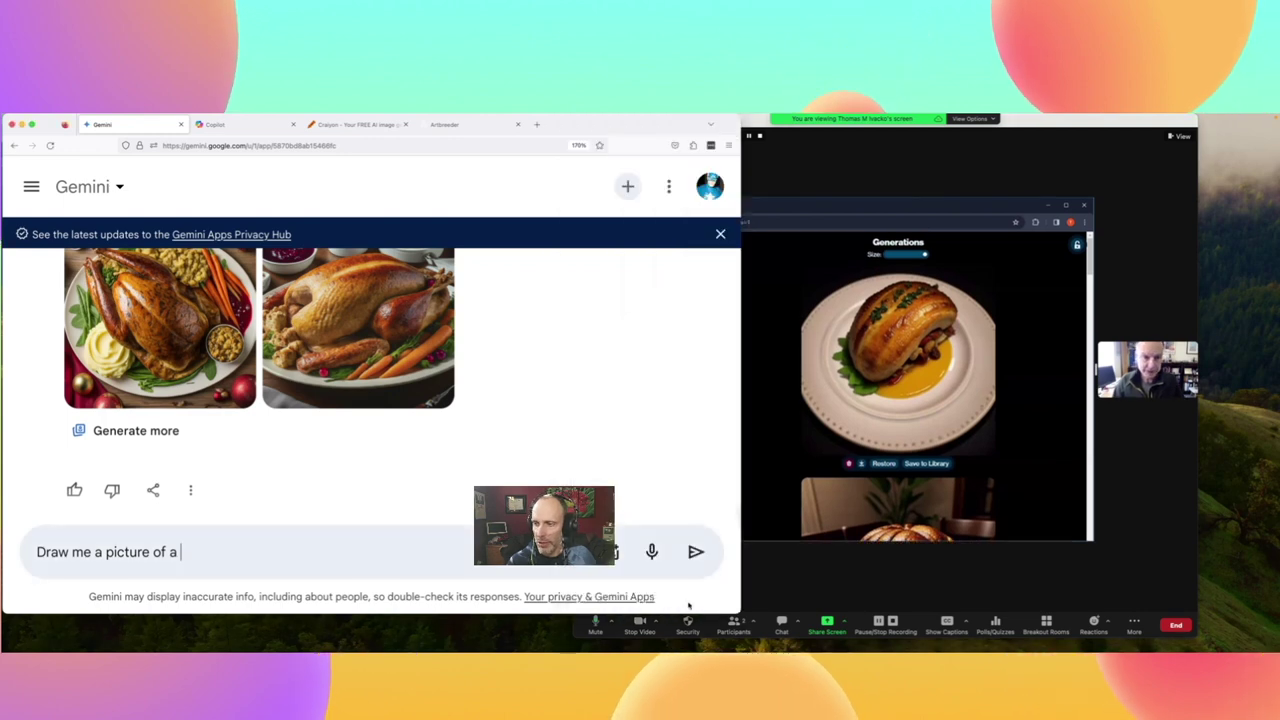
pyautogui.moveTo(735, 607); pyautogui.dragTo(703, 623)
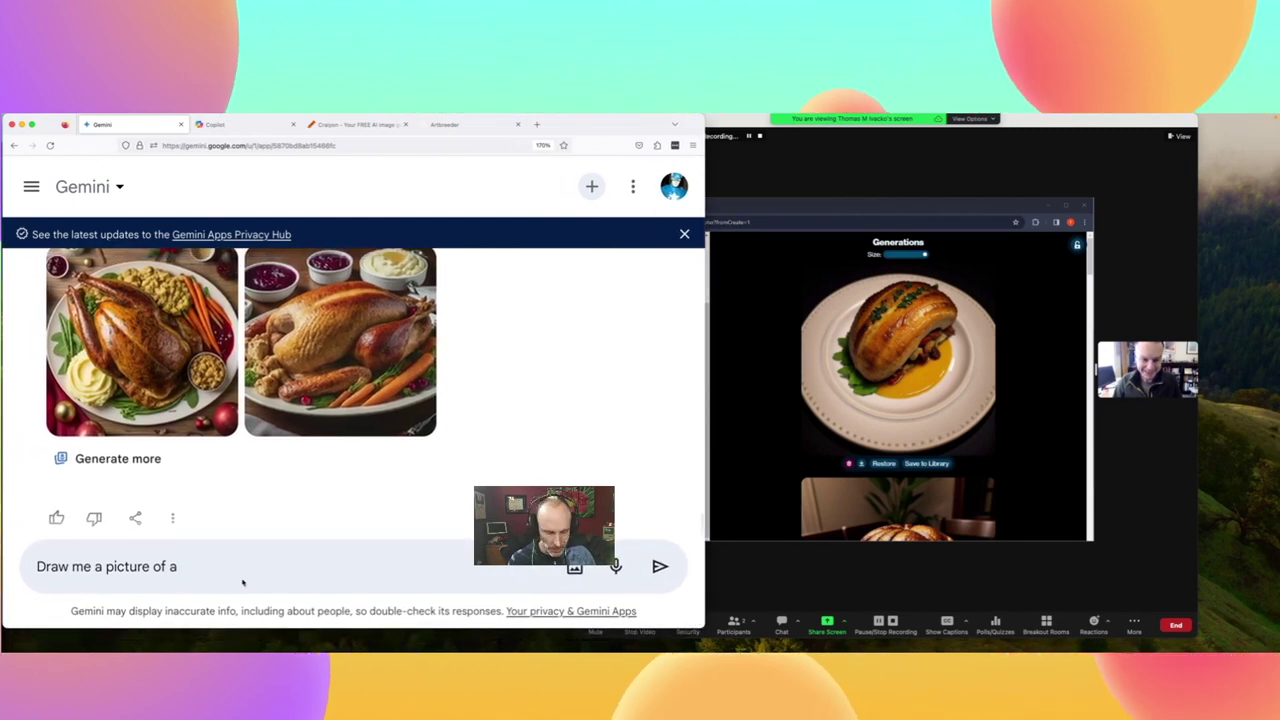
pyautogui.write('derby in')
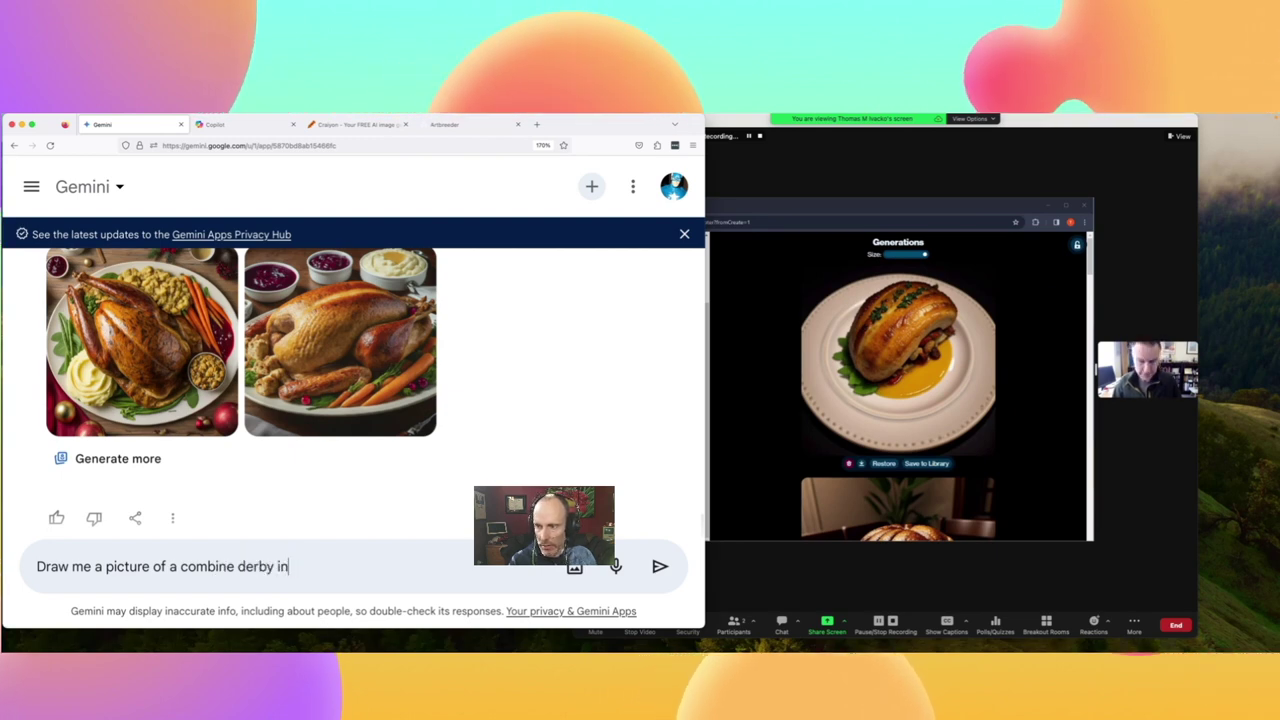
pyautogui.write('a')
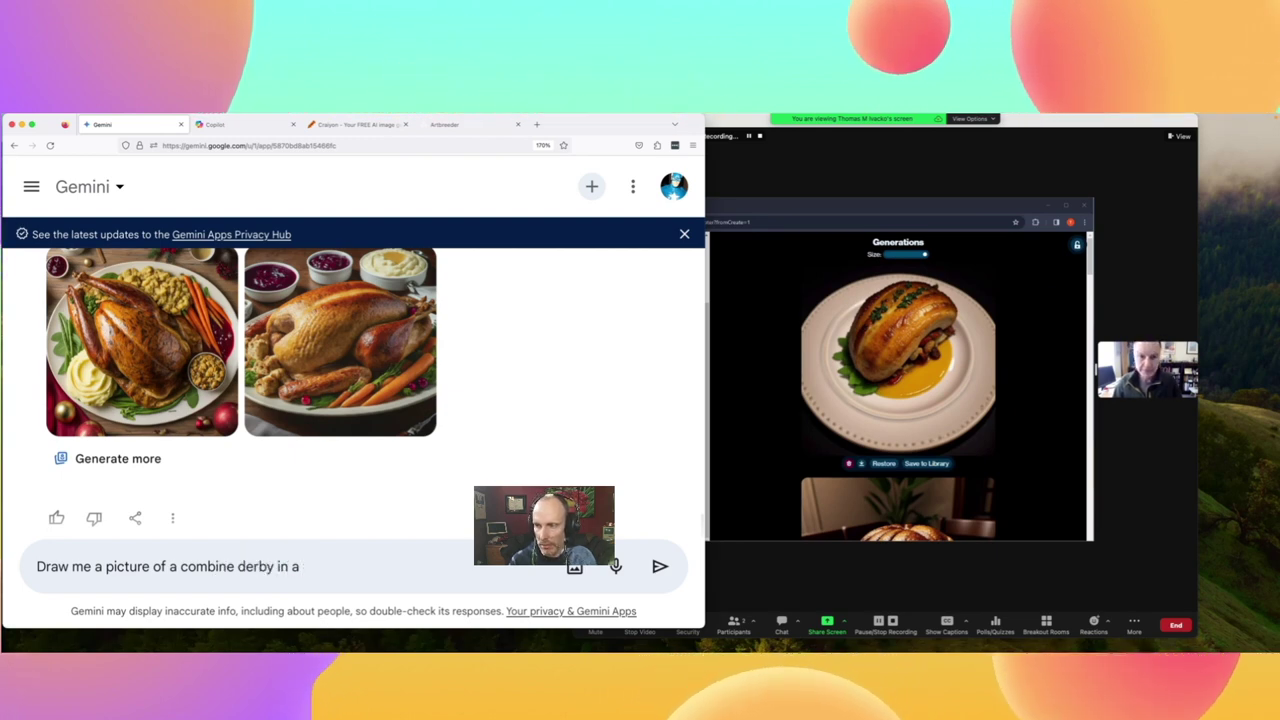
pyautogui.write('f field of marmots')
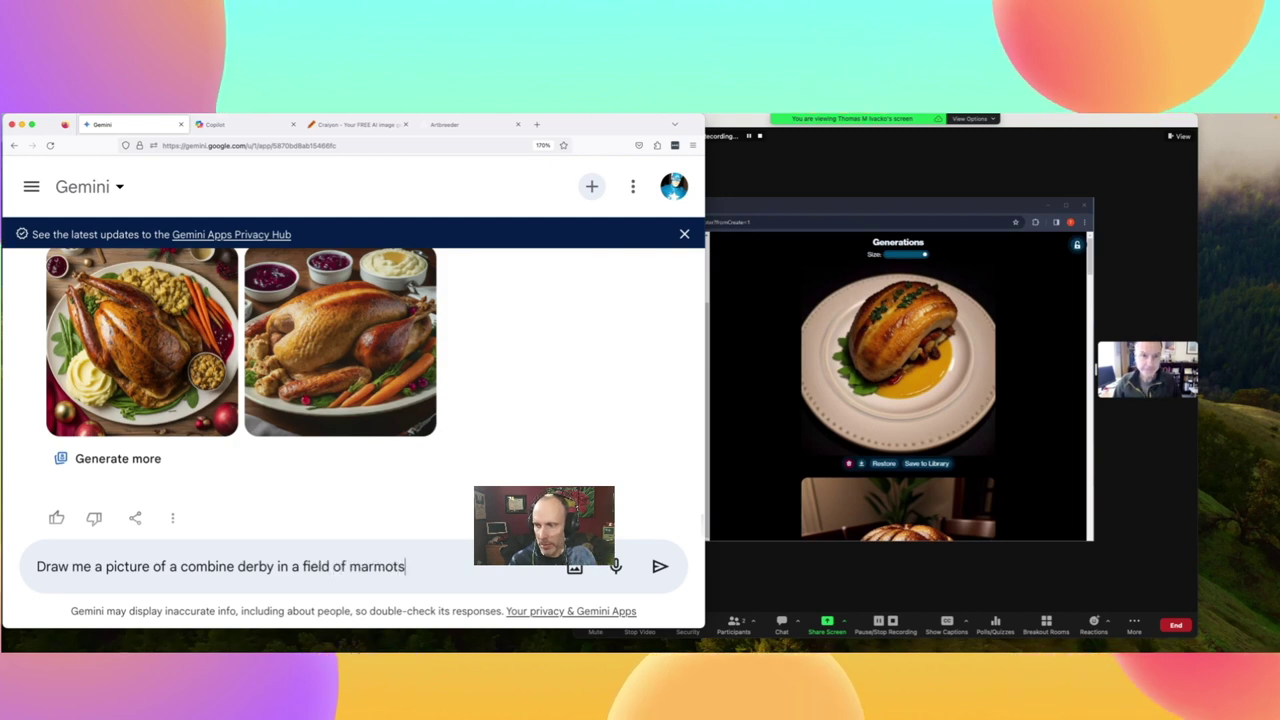
pyautogui.press('Return')
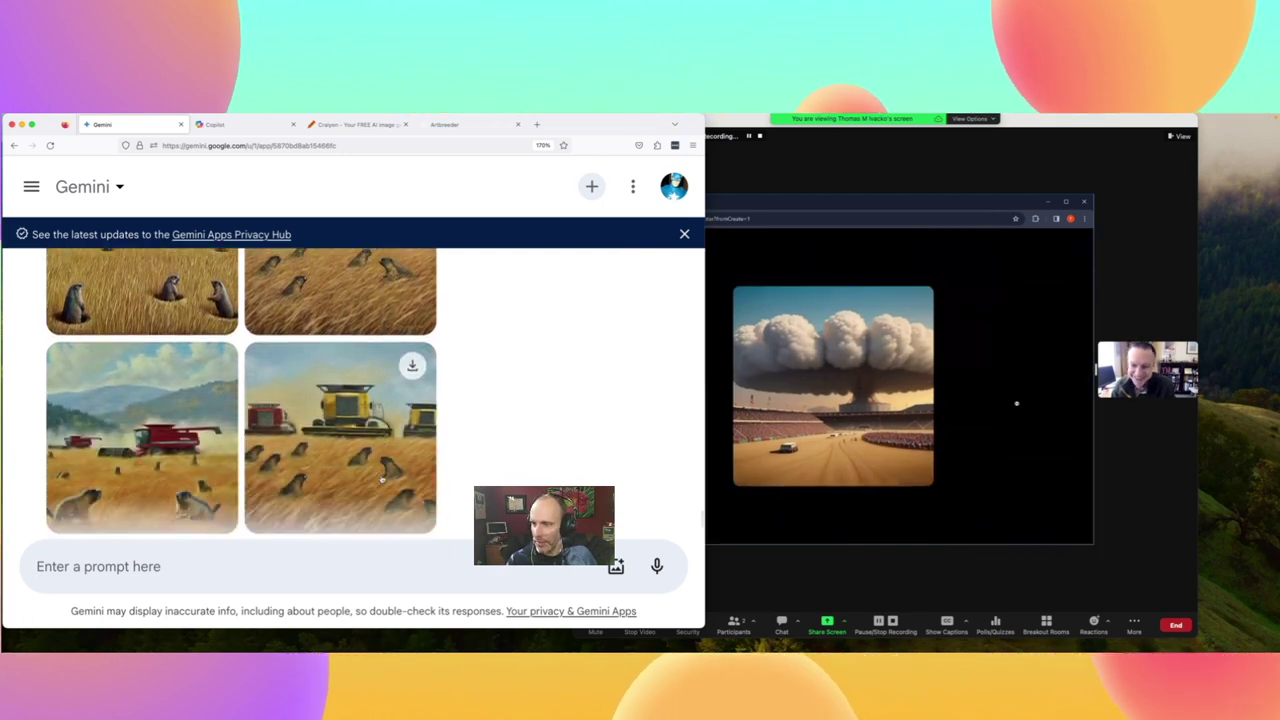
# - Examine the combine and marmot images in Gemini's latest reply
pyautogui.scroll(3, 381, 480)
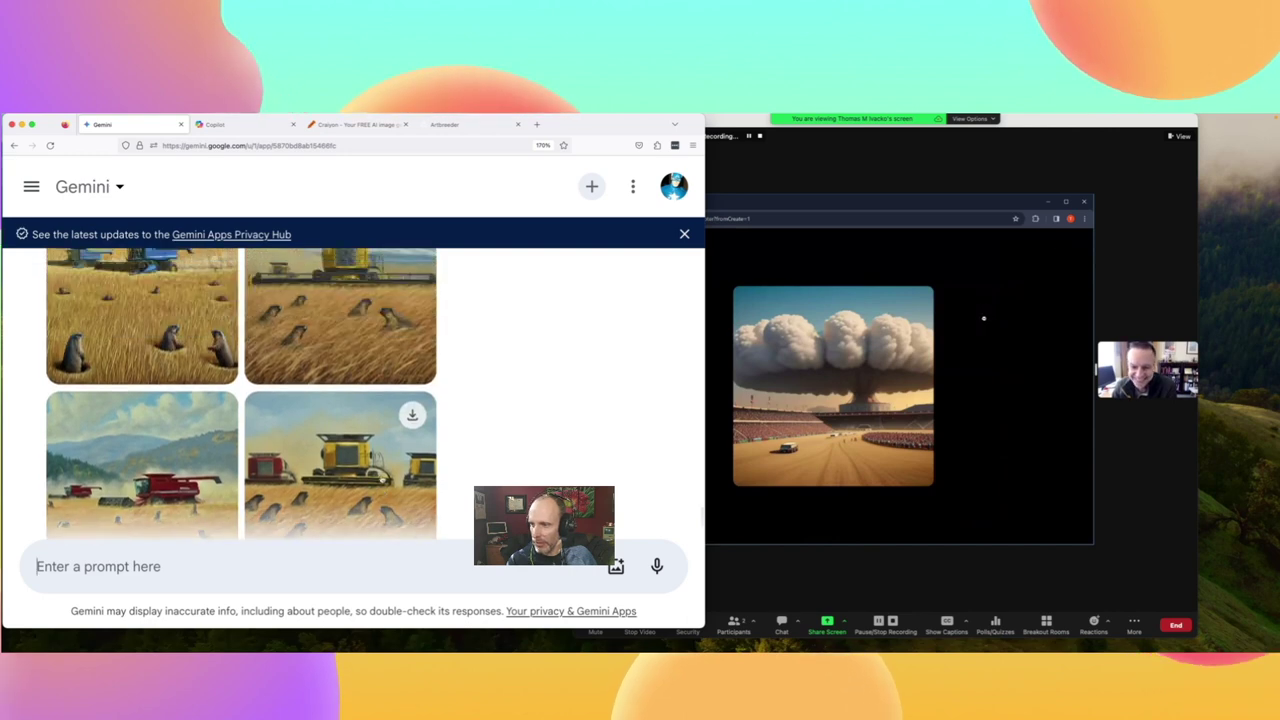
pyautogui.scroll(1, 381, 480)
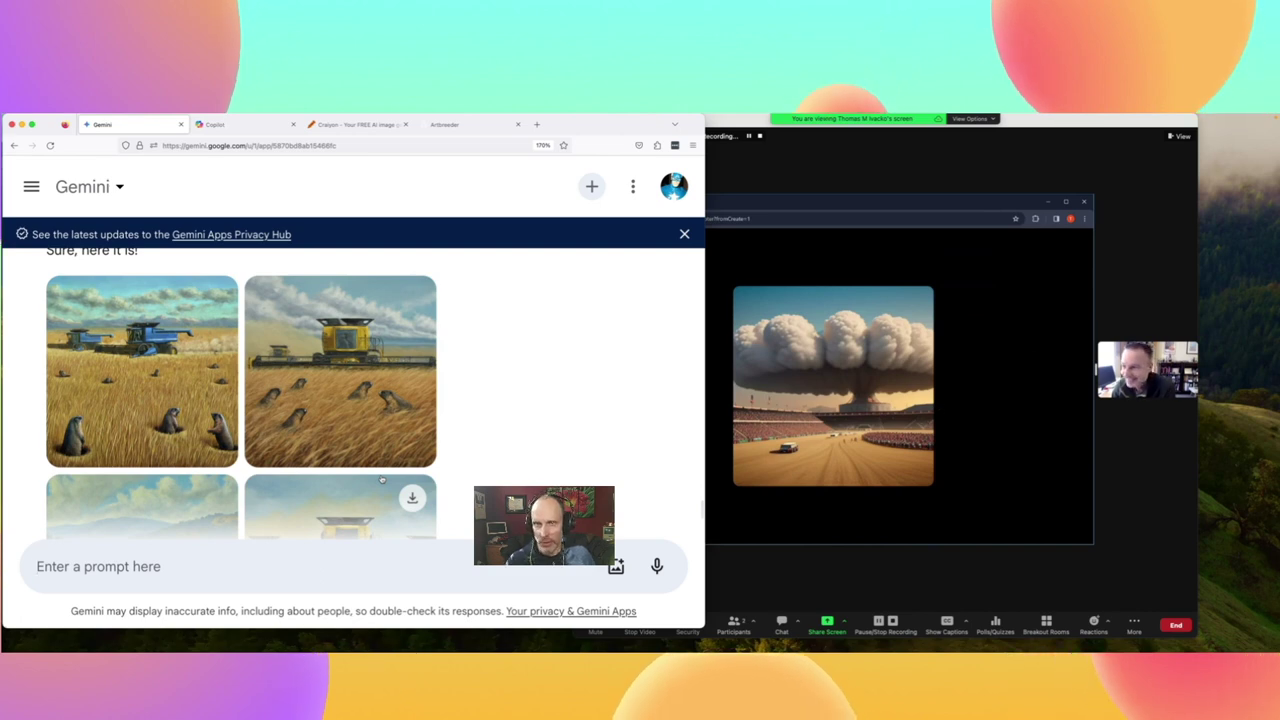
pyautogui.scroll(-2, 381, 480)
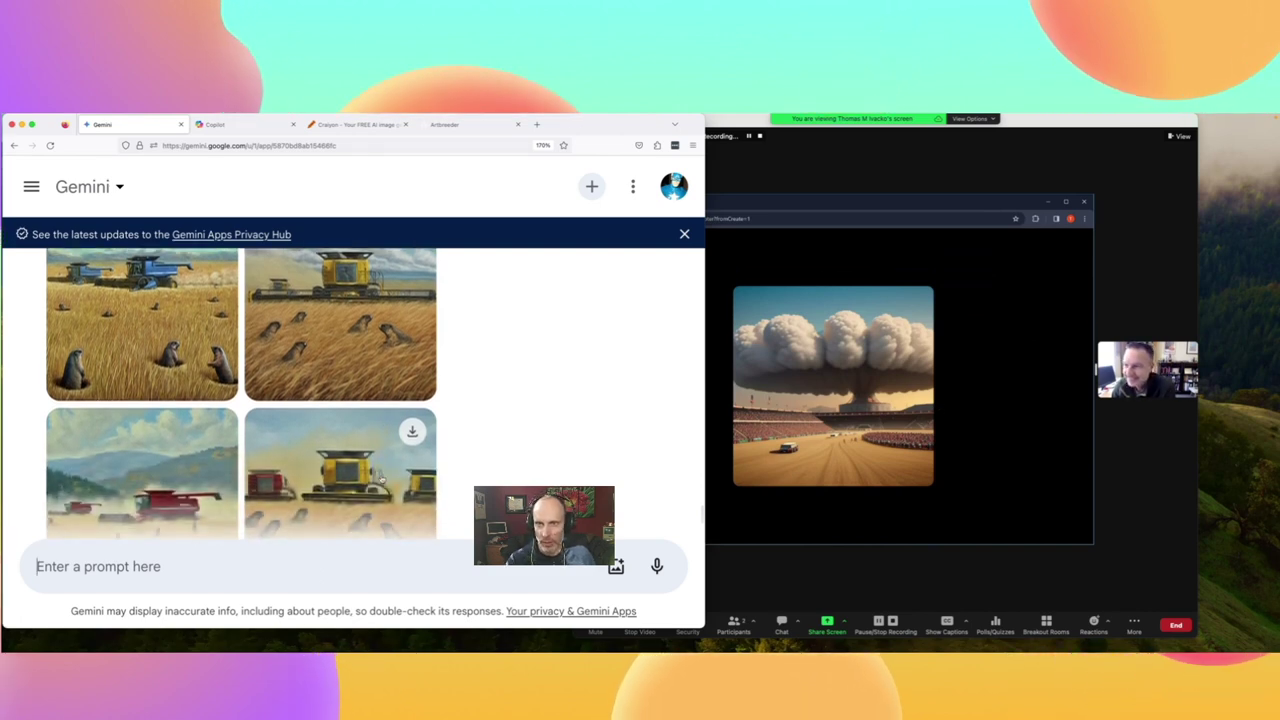
pyautogui.scroll(-4, 381, 480)
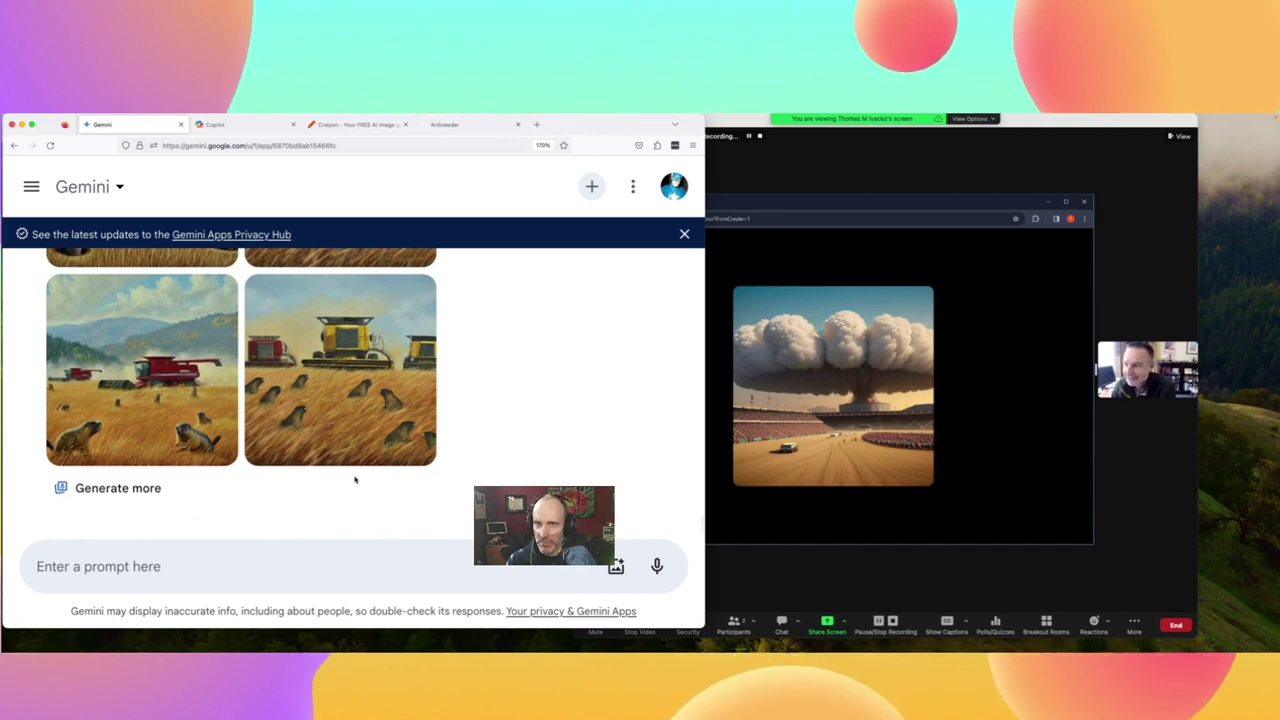
pyautogui.scroll(6, 355, 480)
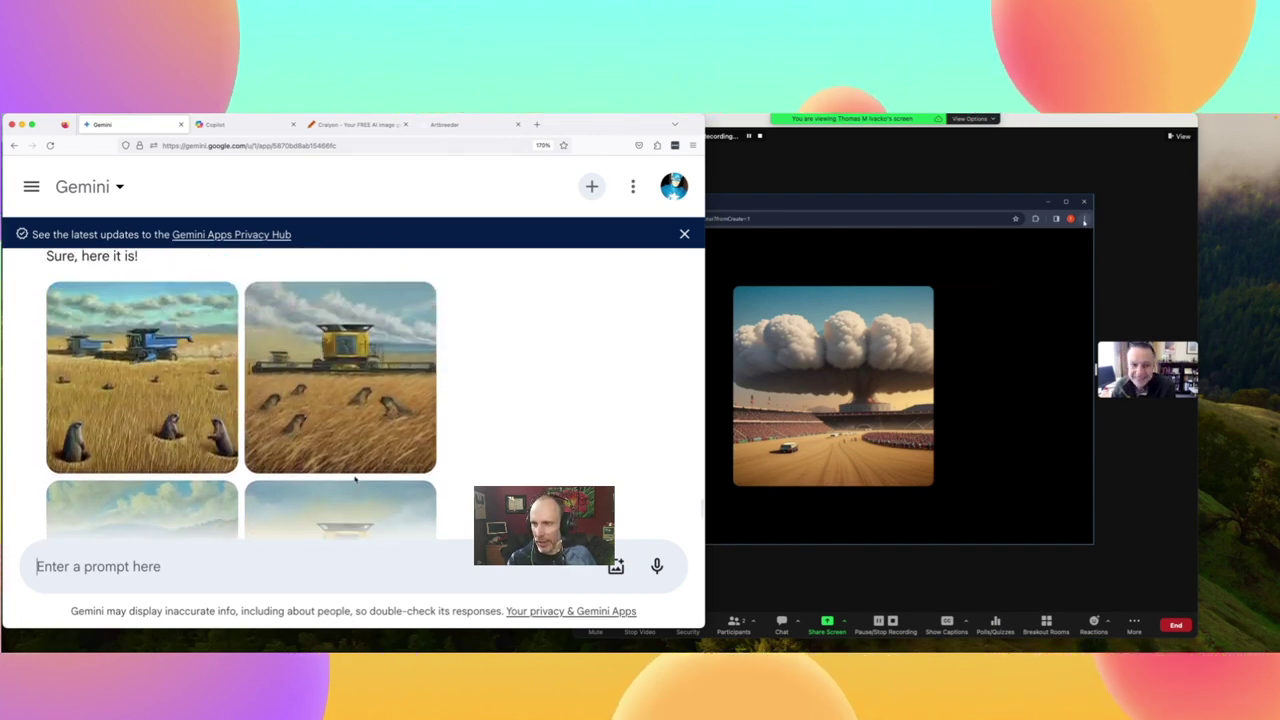
pyautogui.scroll(-1, 355, 480)
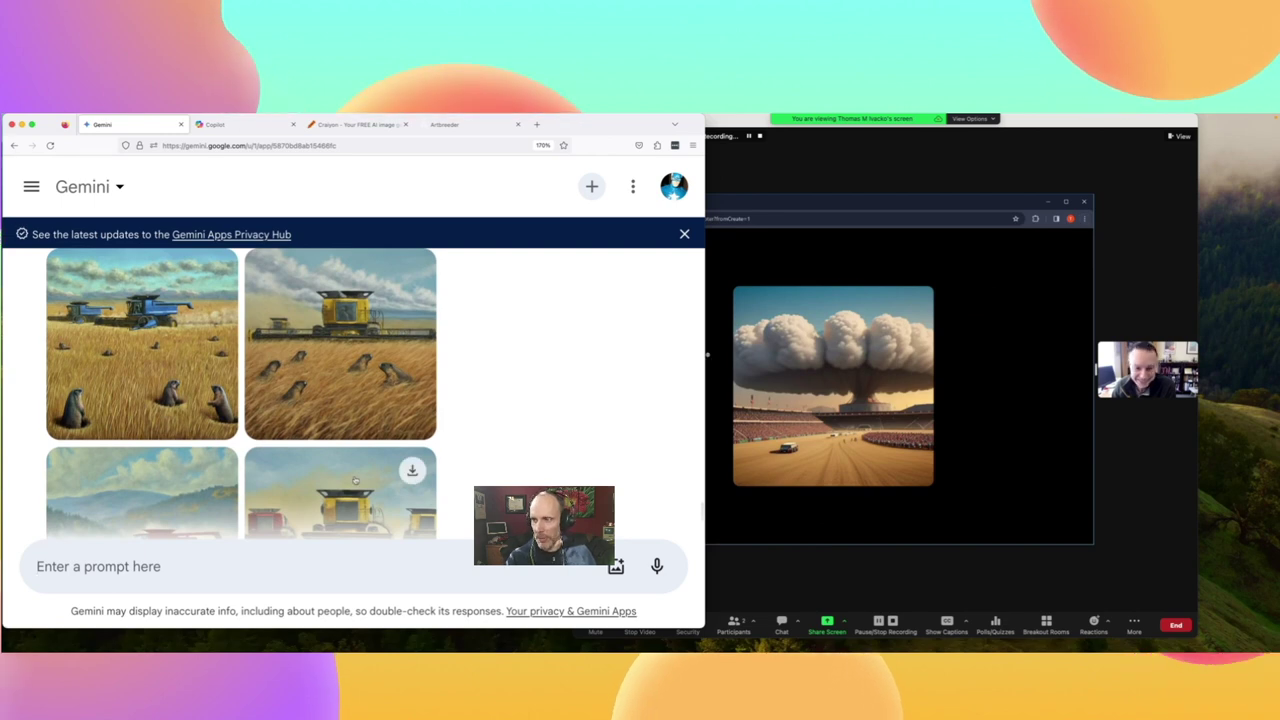
pyautogui.scroll(-2, 355, 480)
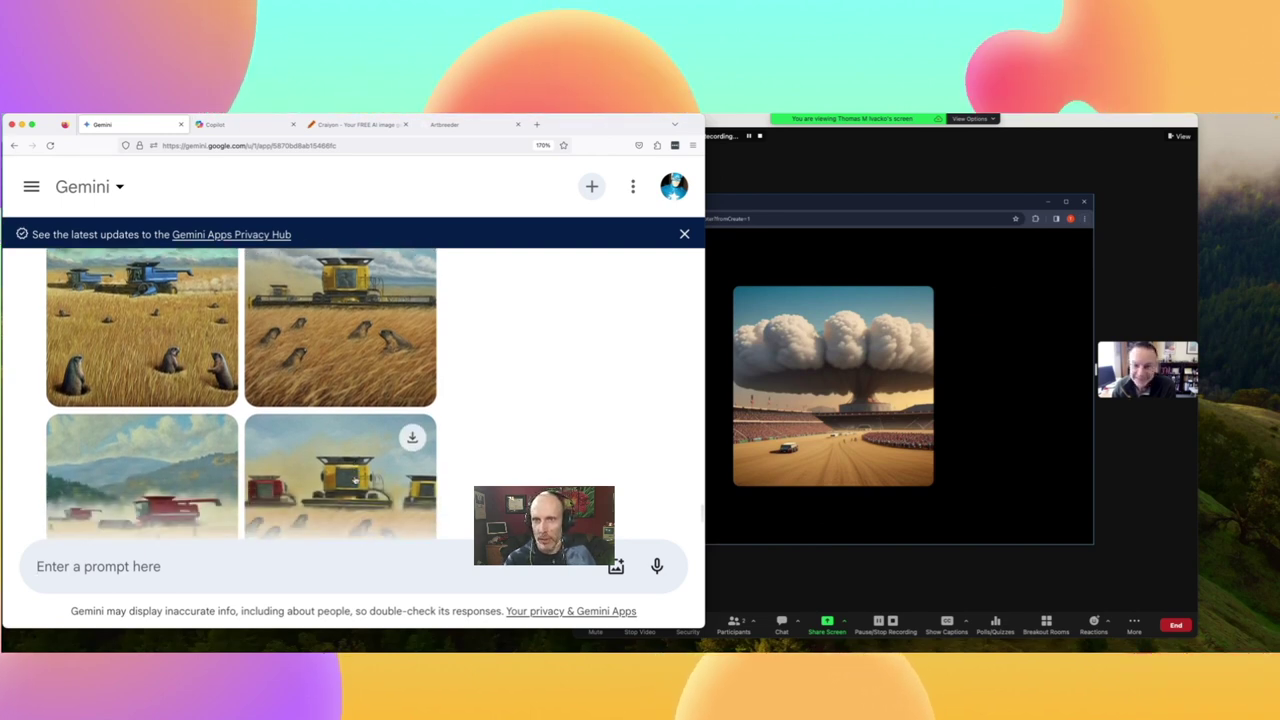
pyautogui.scroll(-1, 355, 480)
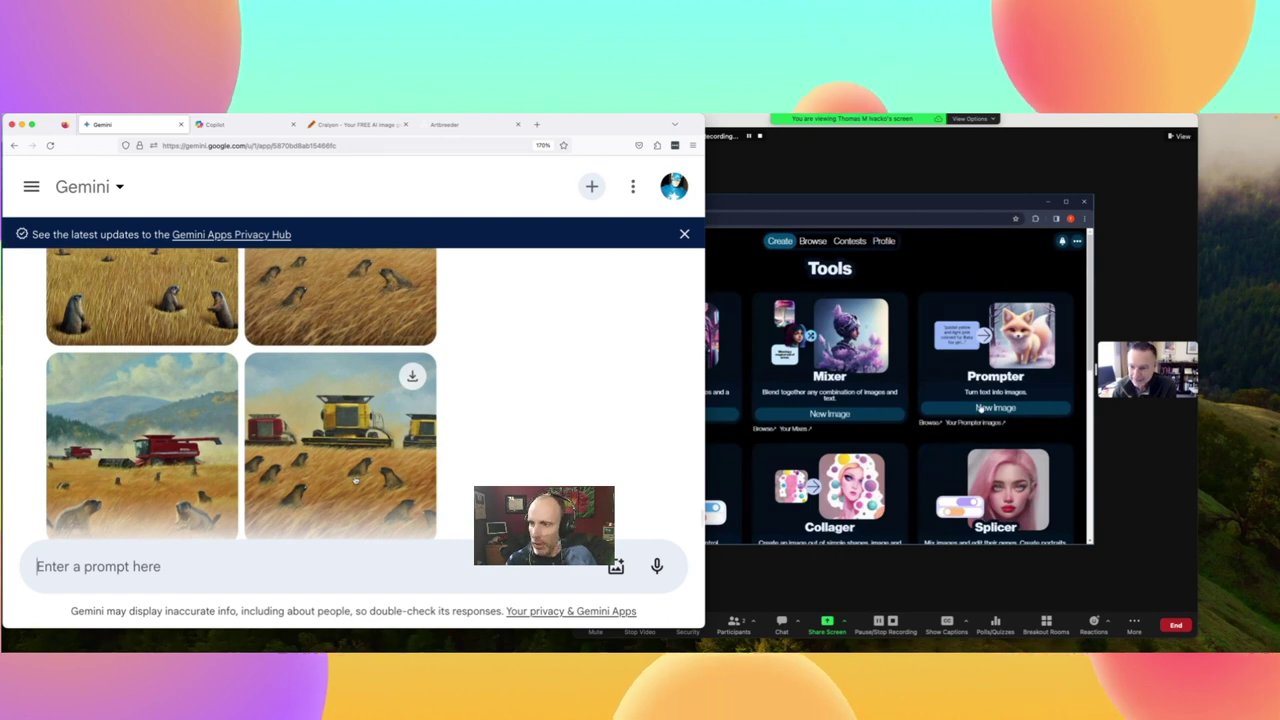
# - Generate more images for the marmot combine derby prompt and view the additional results
pyautogui.scroll(-3, 355, 480)
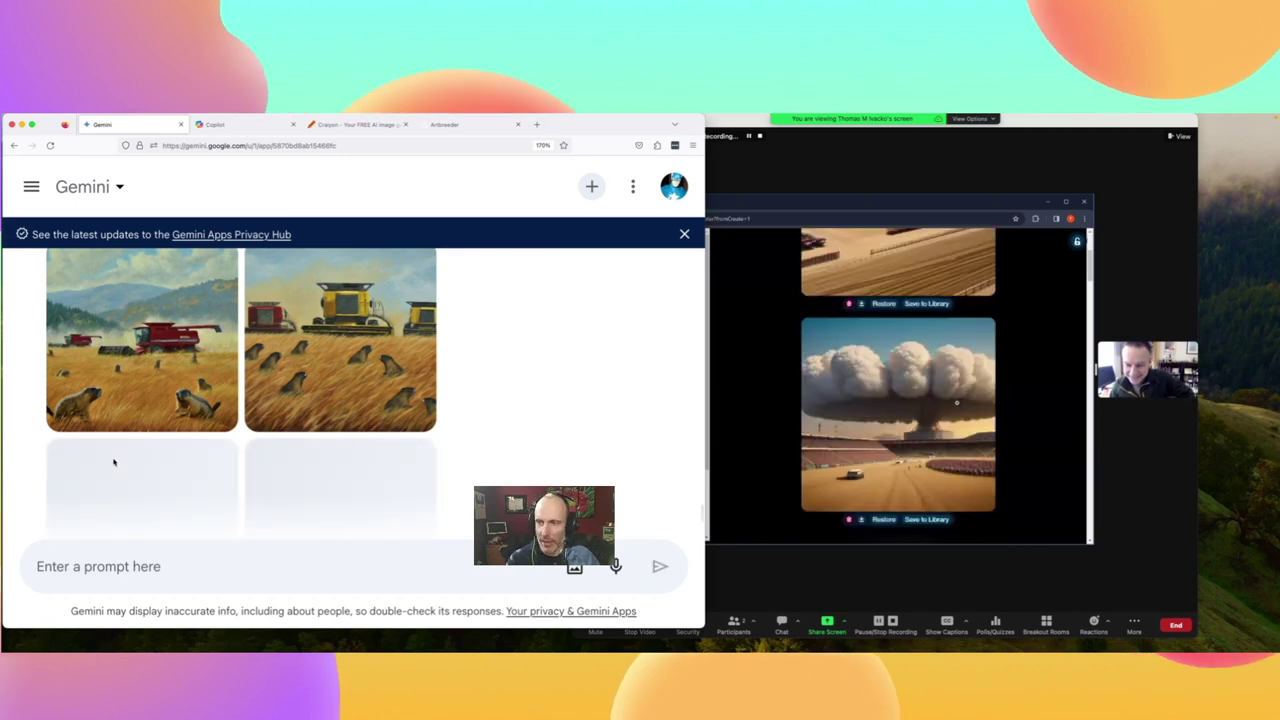
pyautogui.scroll(-1, 114, 462)
pyautogui.scroll(-1, 114, 462)
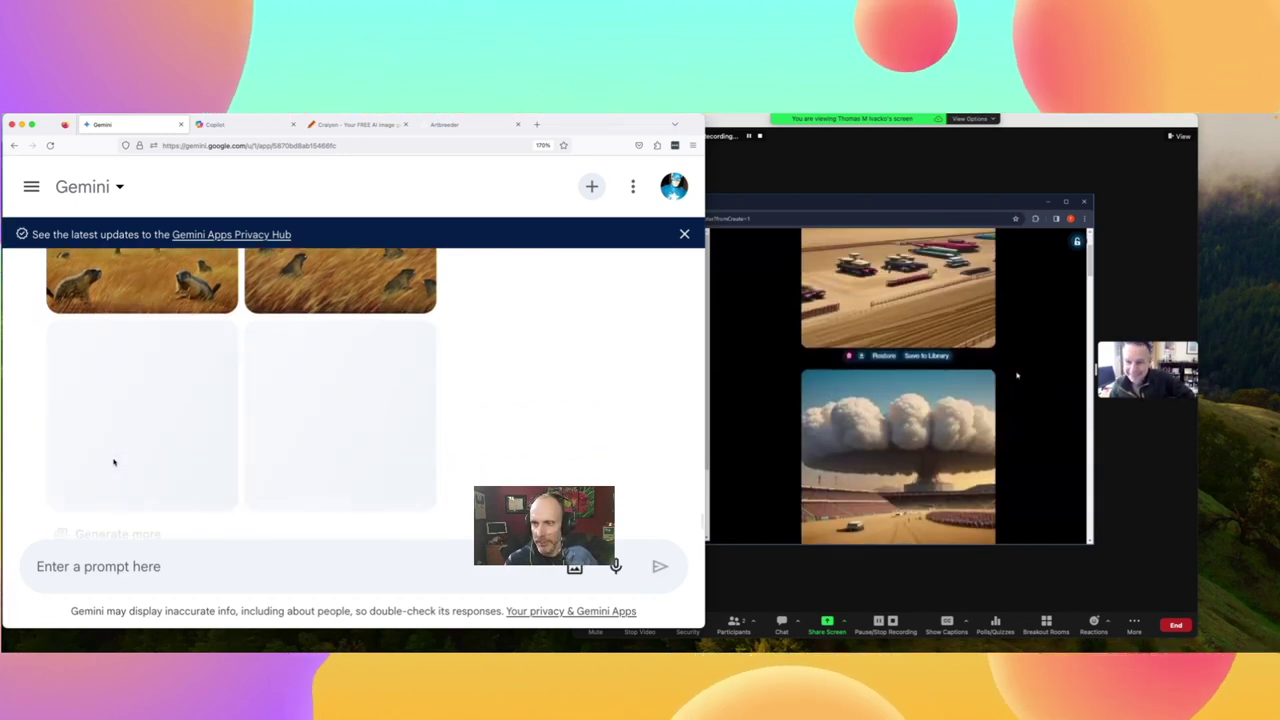
pyautogui.scroll(-1, 137, 560)
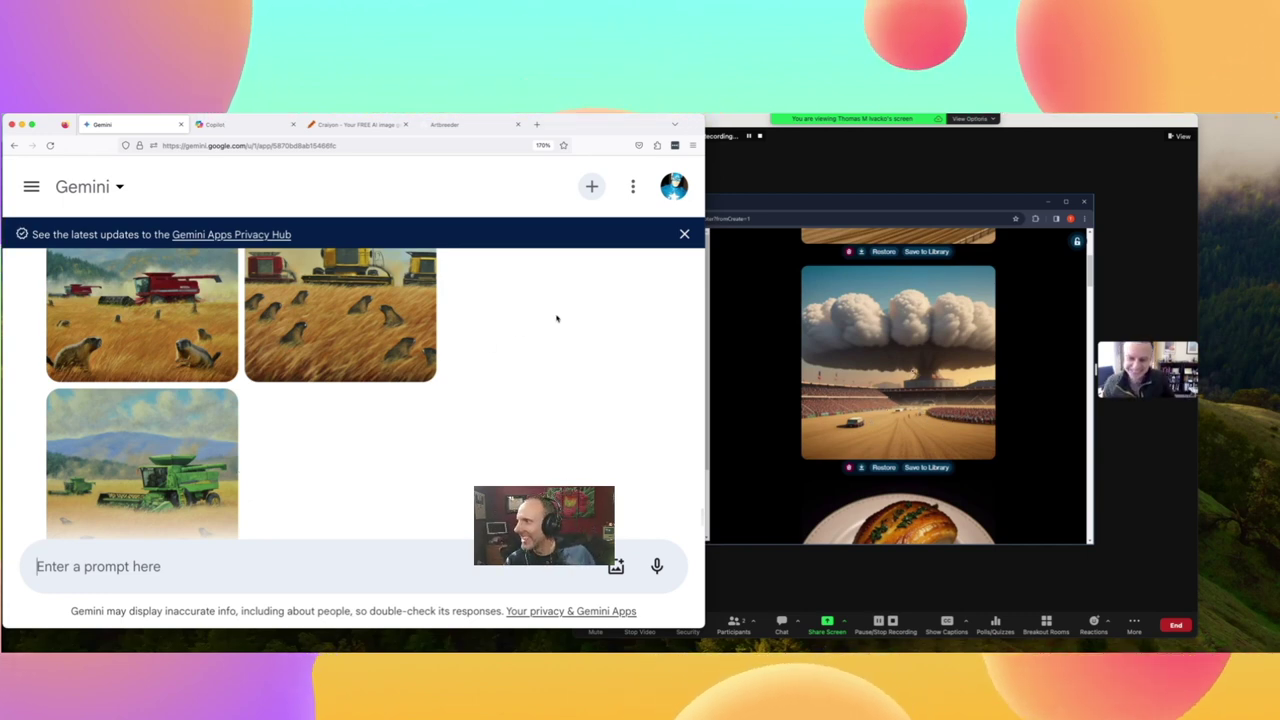
# - Bring the Zoom meeting window forward, enlarge it slightly and reposition it over Gemini to view the shared Artbreeder generations
pyautogui.click(736, 120)
pyautogui.moveTo(736, 120); pyautogui.dragTo(504, 117)
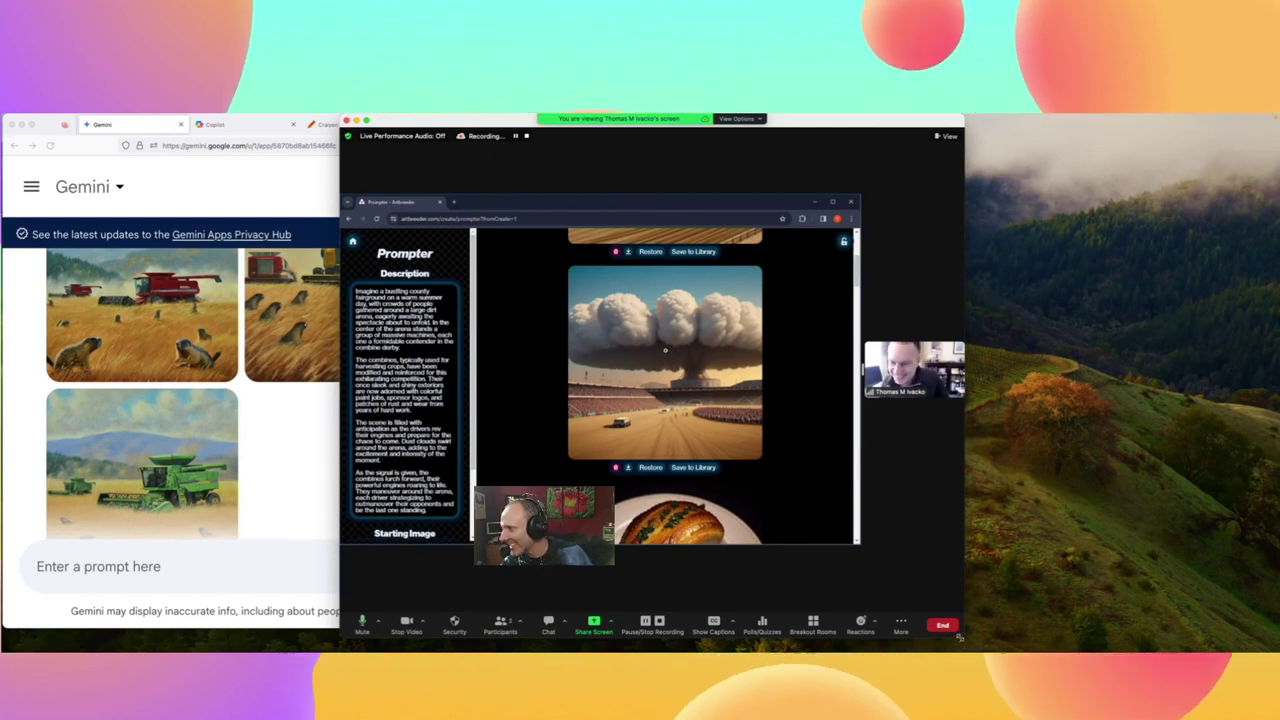
pyautogui.moveTo(988, 637); pyautogui.dragTo(1001, 634)
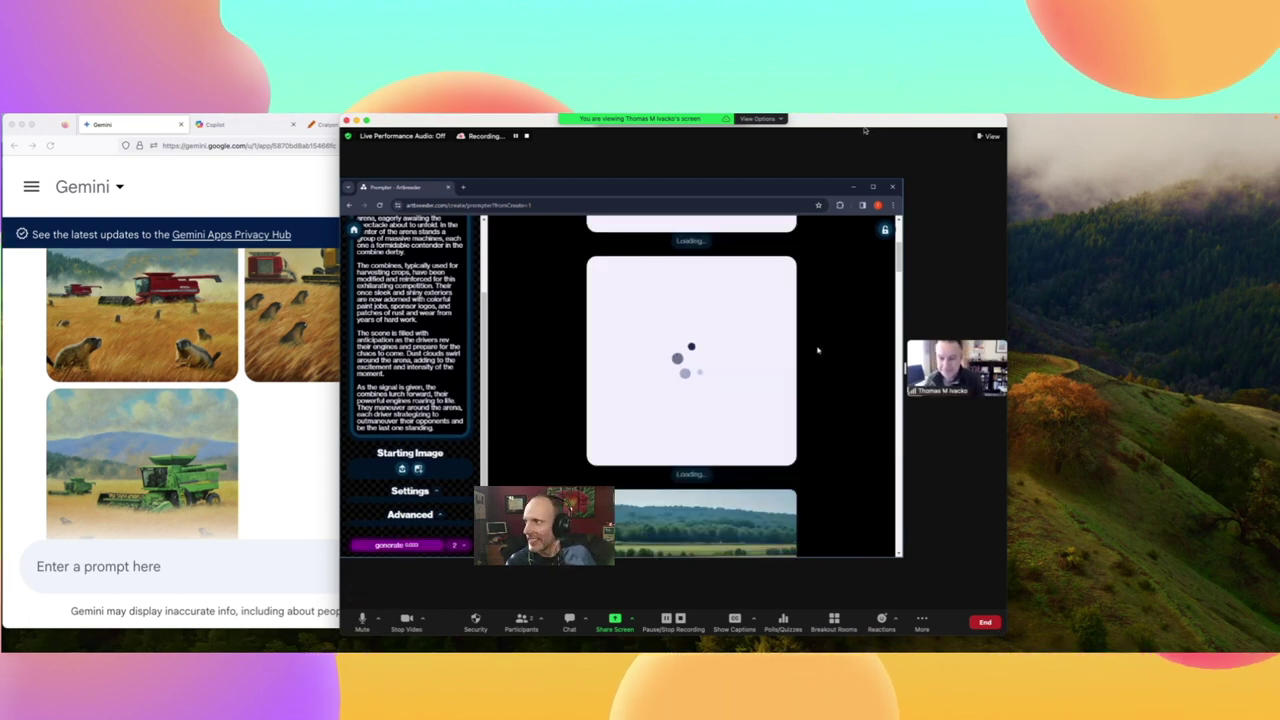
pyautogui.moveTo(872, 119); pyautogui.dragTo(966, 131)
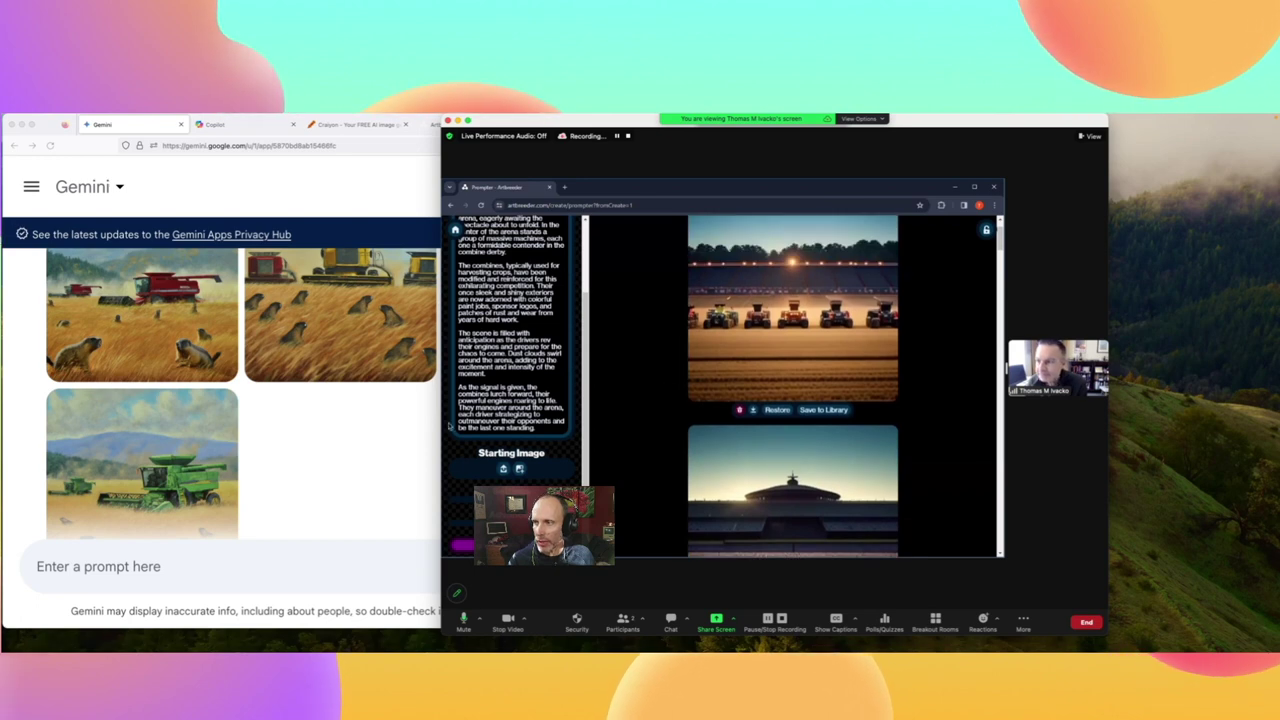
# - Move the Zoom meeting window clear of the Gemini window so the two sit side by side
pyautogui.click(400, 434)
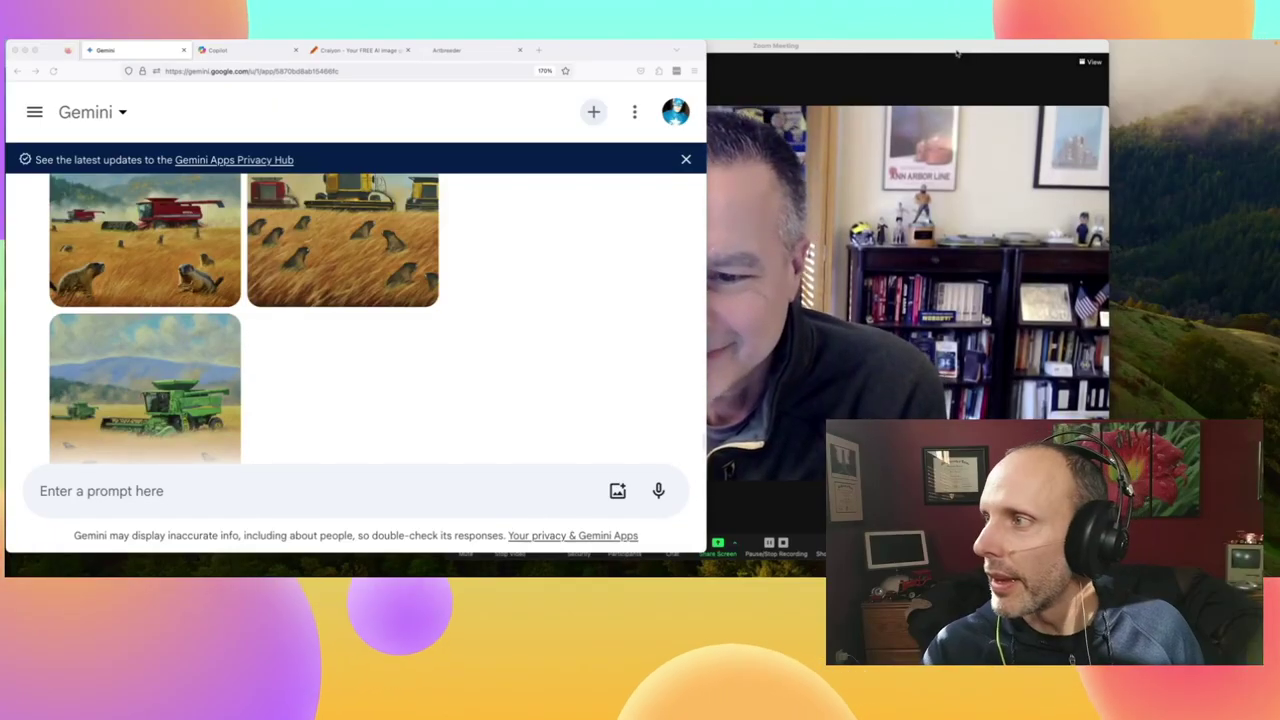
pyautogui.click(912, 42)
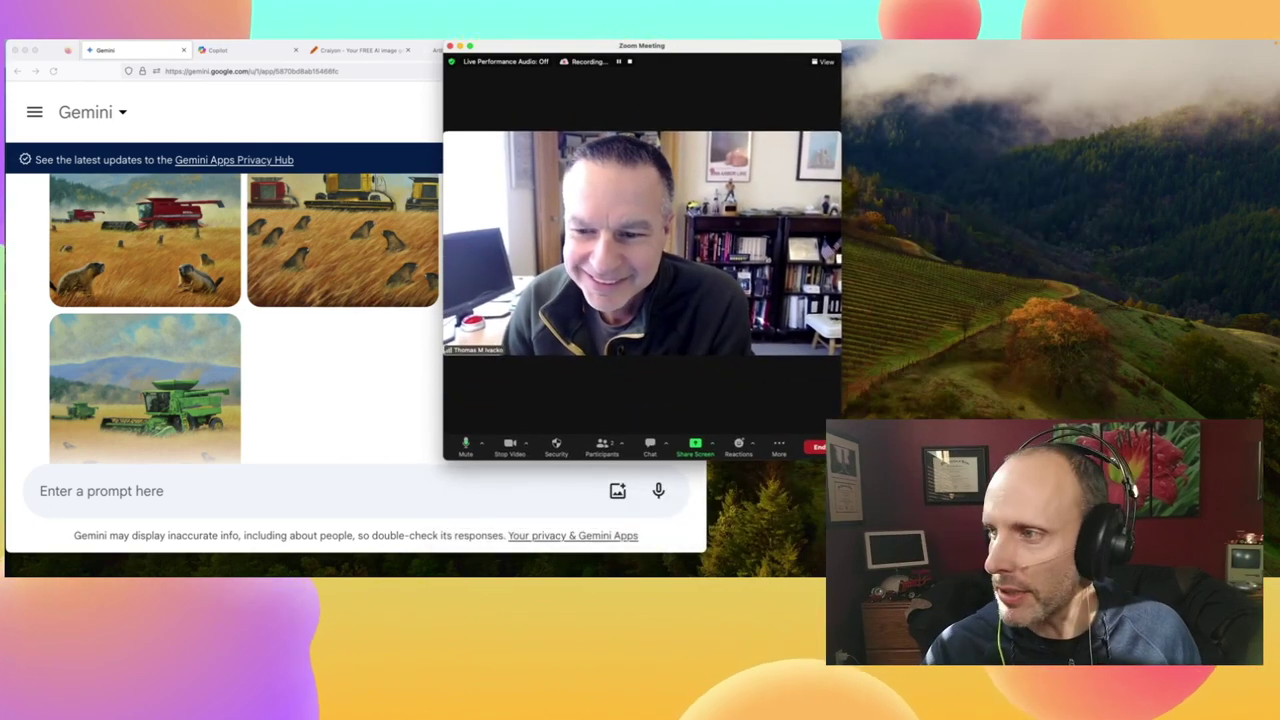
pyautogui.moveTo(658, 55); pyautogui.dragTo(1051, 41)
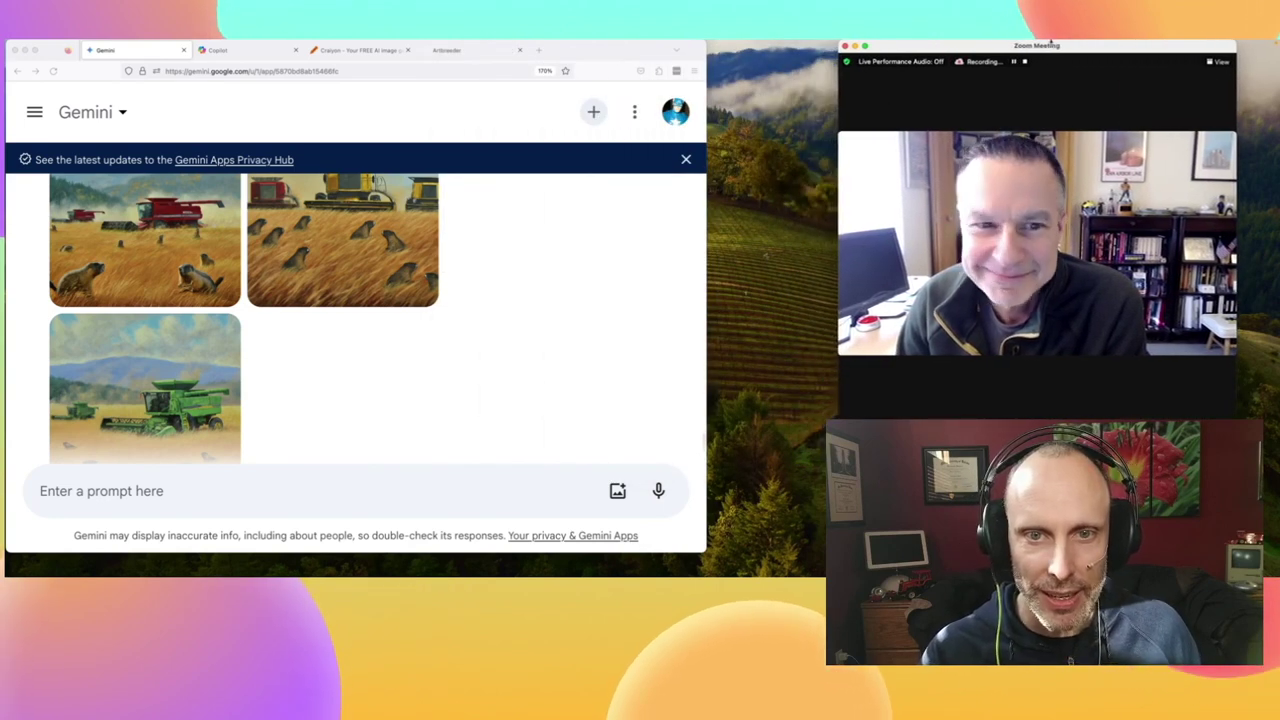
# - Submit the prompt "Draw me a picture of a taco bell meal" in Gemini
pyautogui.click(304, 490)
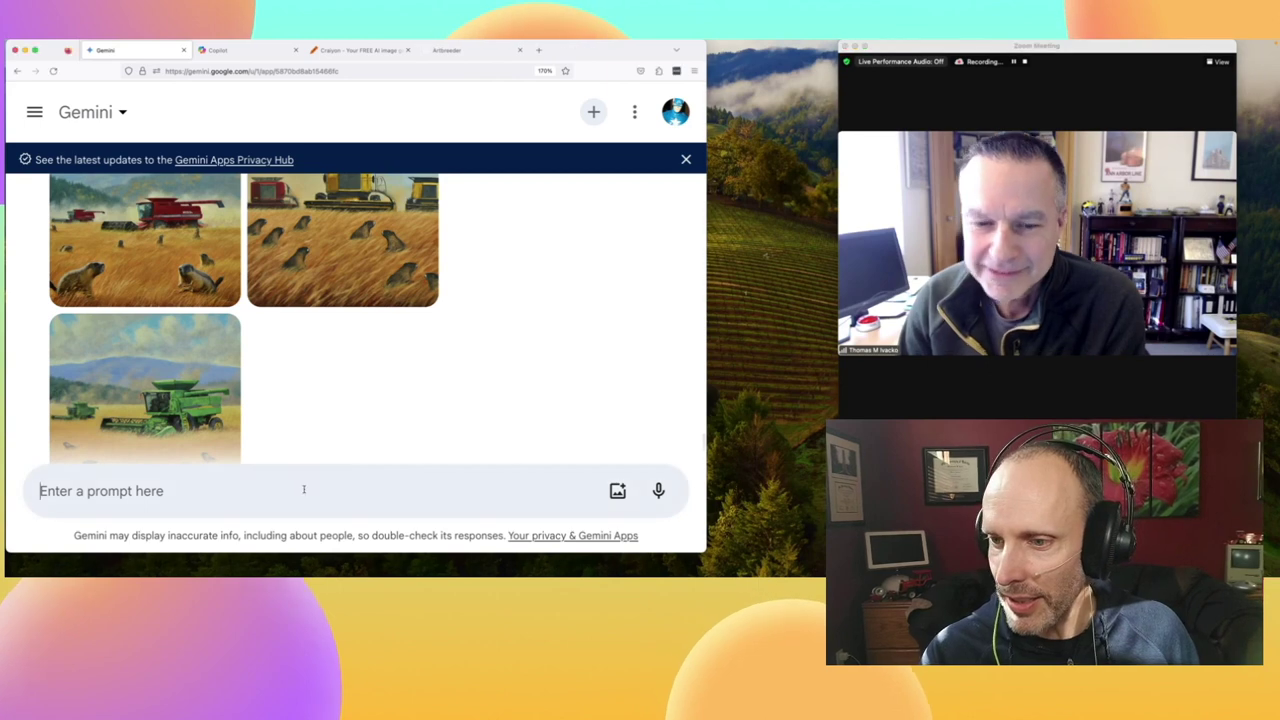
pyautogui.write('Dra')
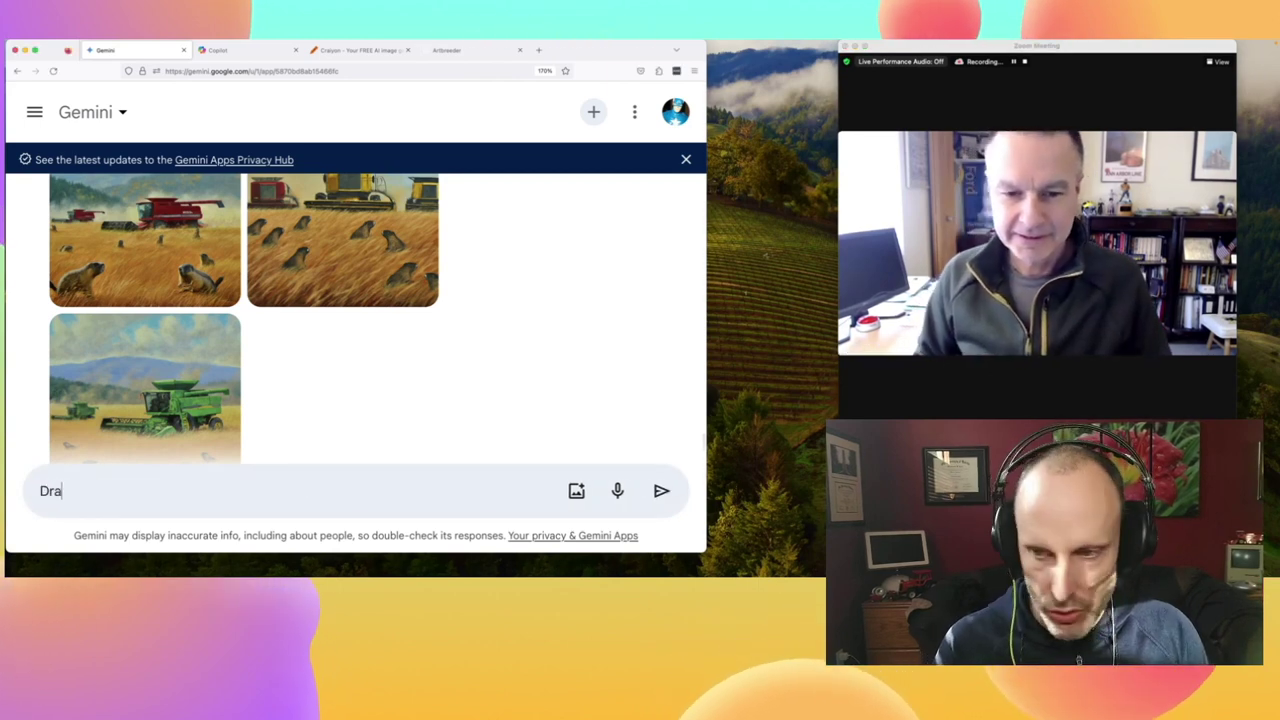
pyautogui.write('w me a picture of a taco bell meal')
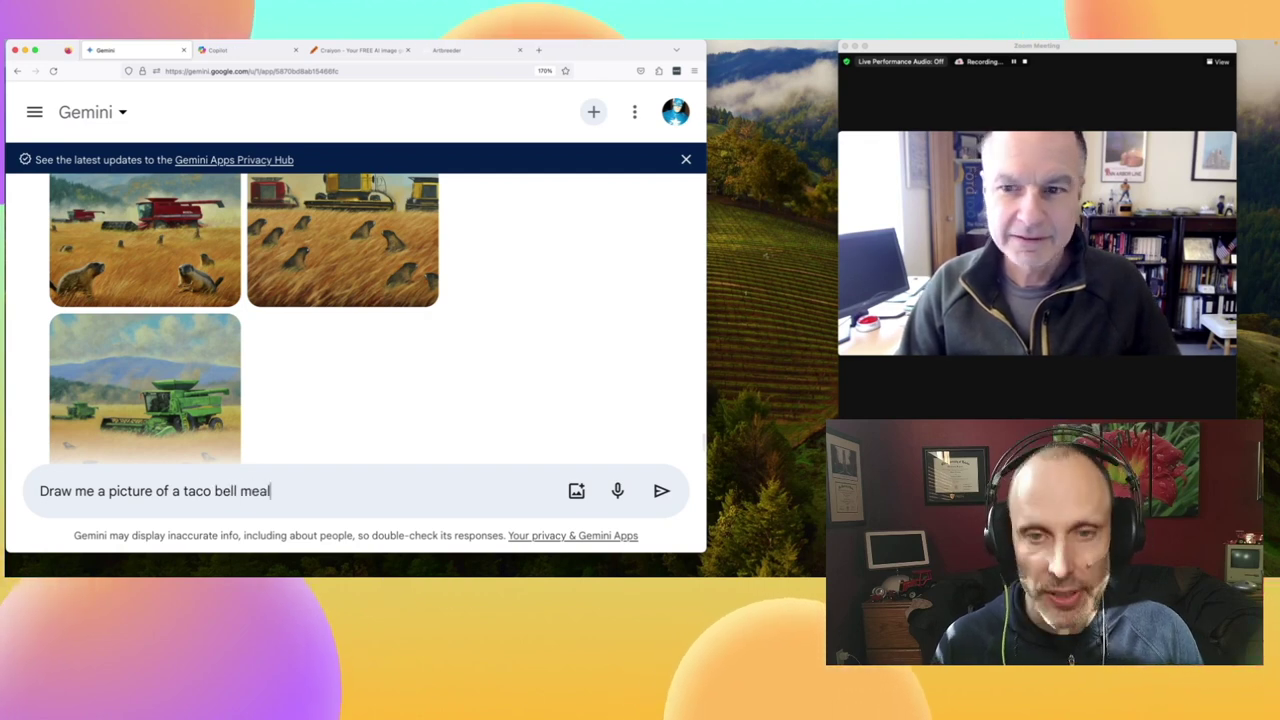
pyautogui.press('Return')
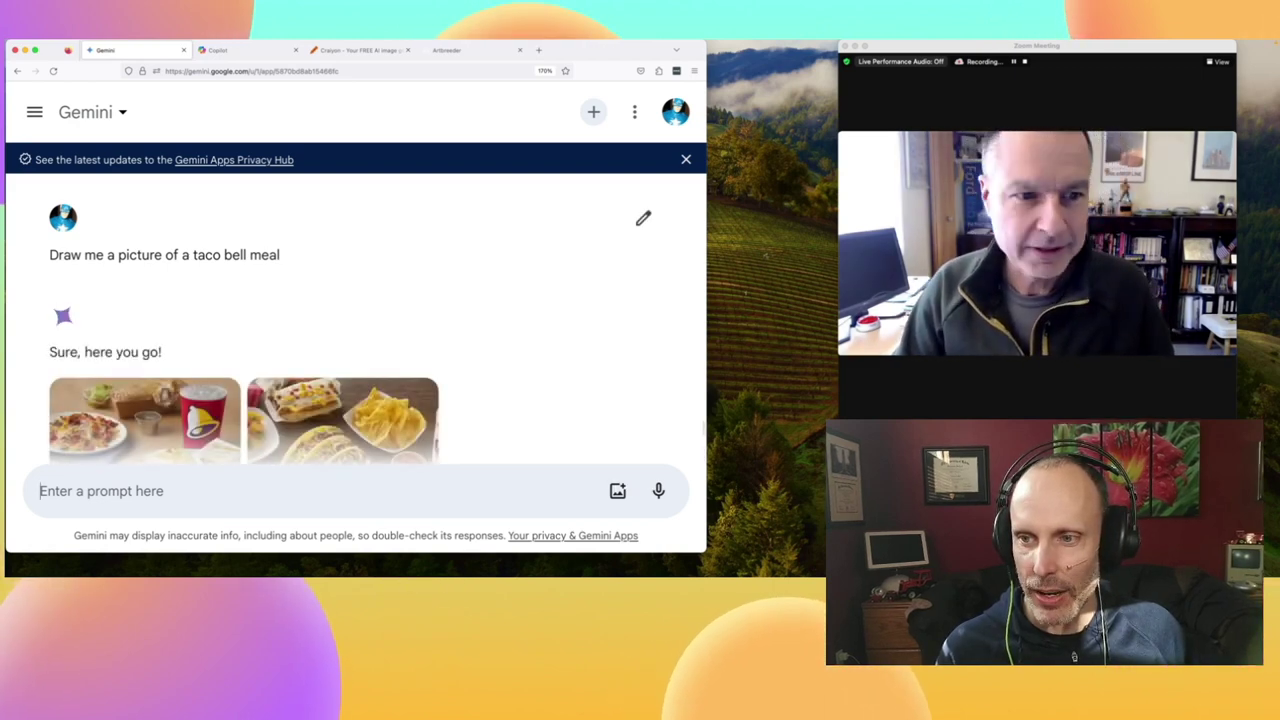
# - Examine the Taco Bell meal images in Gemini's reply, including the cup logos and food items
pyautogui.scroll(-1, 469, 414)
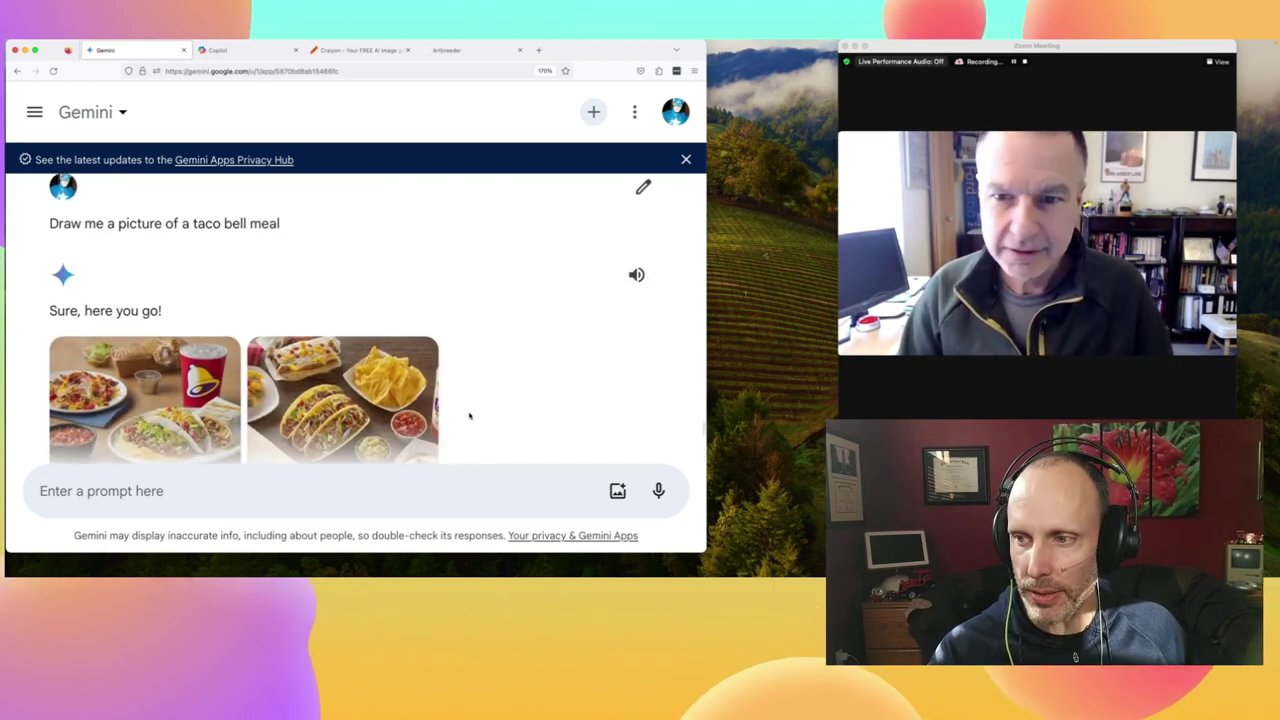
pyautogui.scroll(-1, 469, 414)
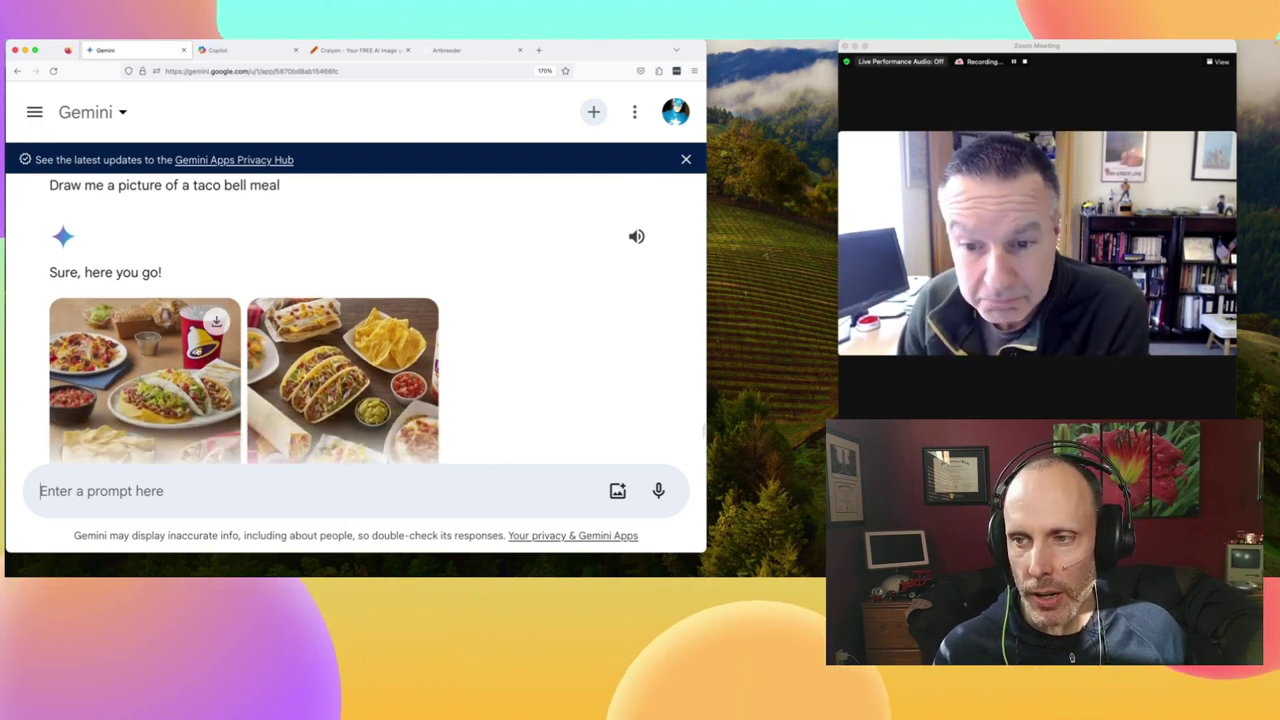
pyautogui.scroll(-5, 197, 350)
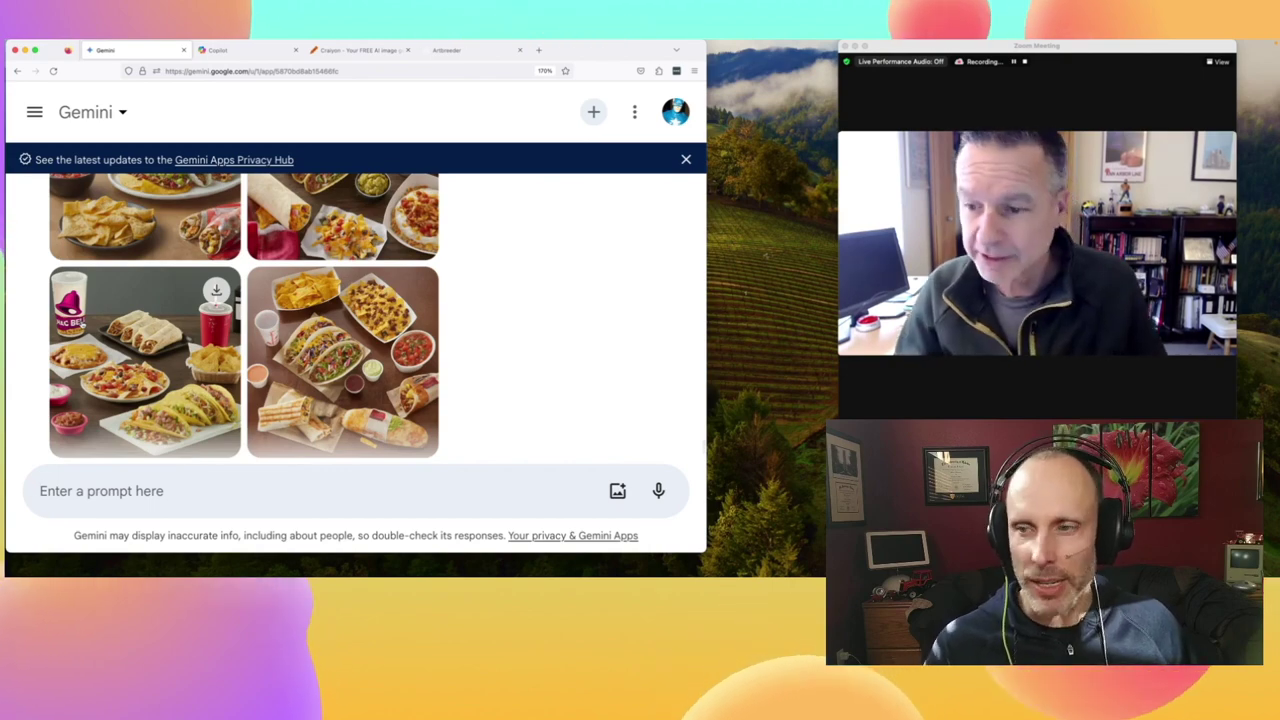
pyautogui.scroll(-3, 159, 203)
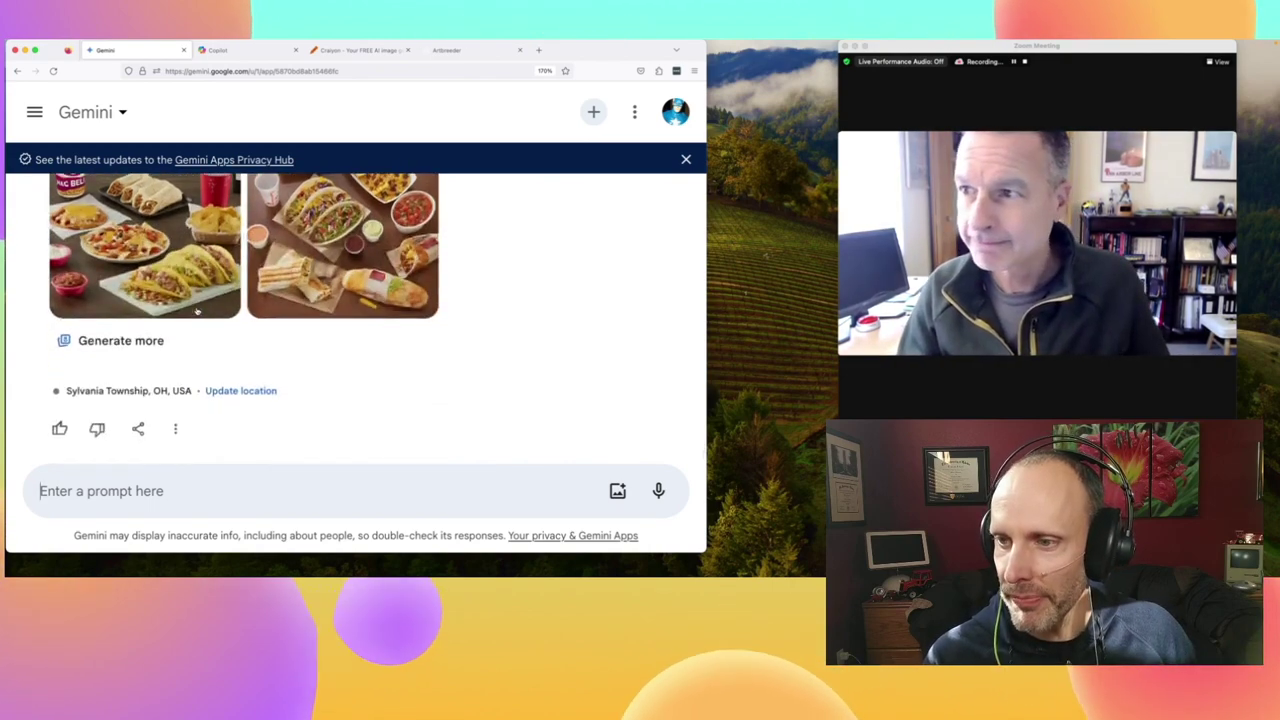
pyautogui.scroll(6, 197, 313)
pyautogui.scroll(2, 198, 312)
pyautogui.scroll(-4, 198, 312)
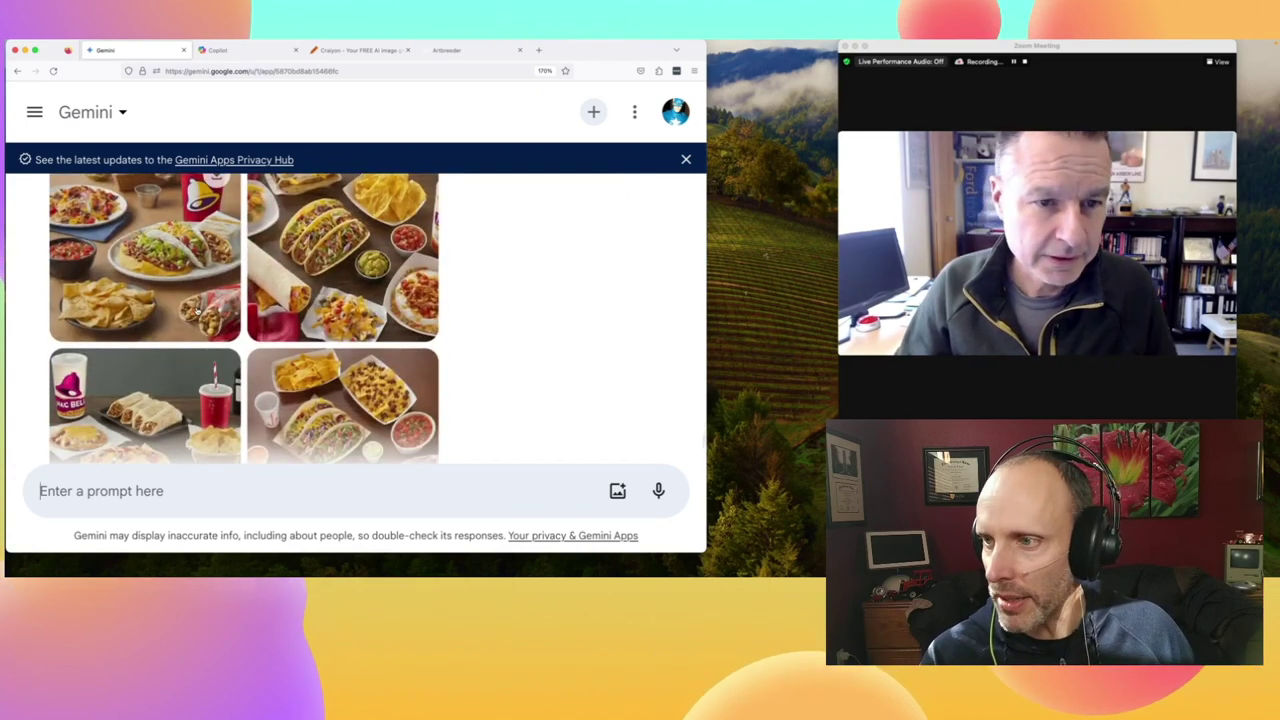
pyautogui.scroll(-1, 197, 311)
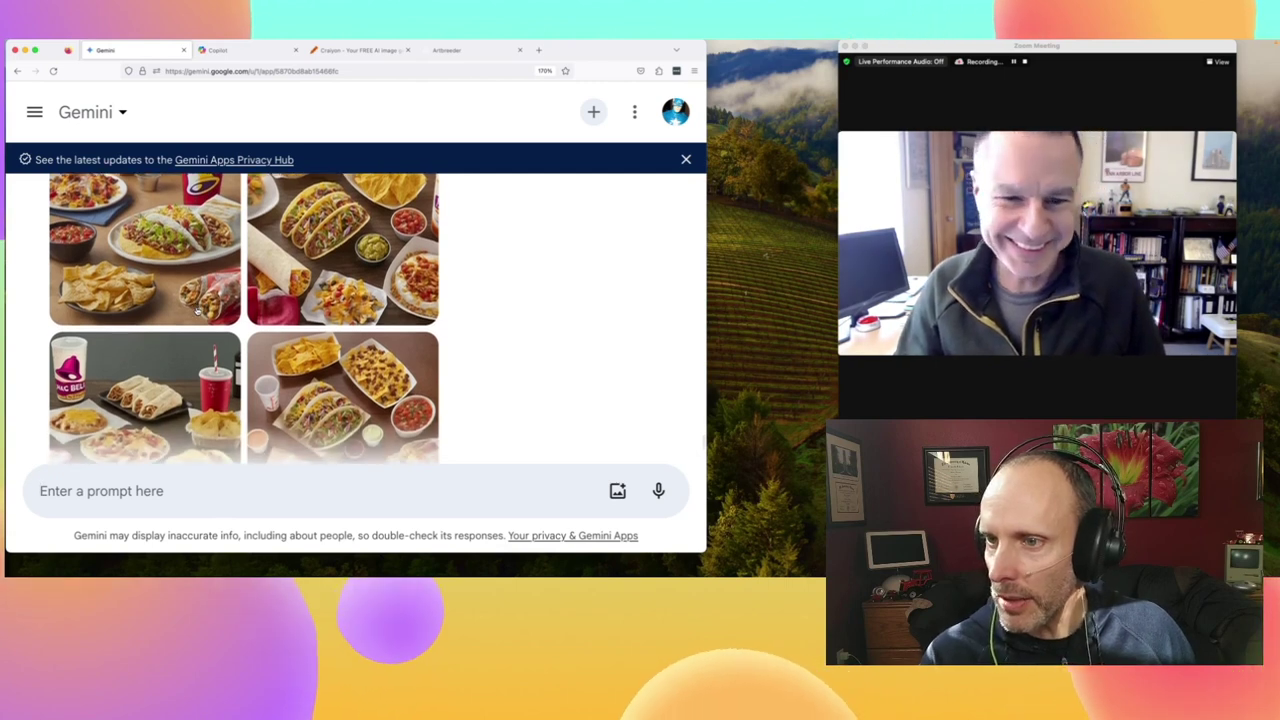
pyautogui.scroll(-5, 197, 311)
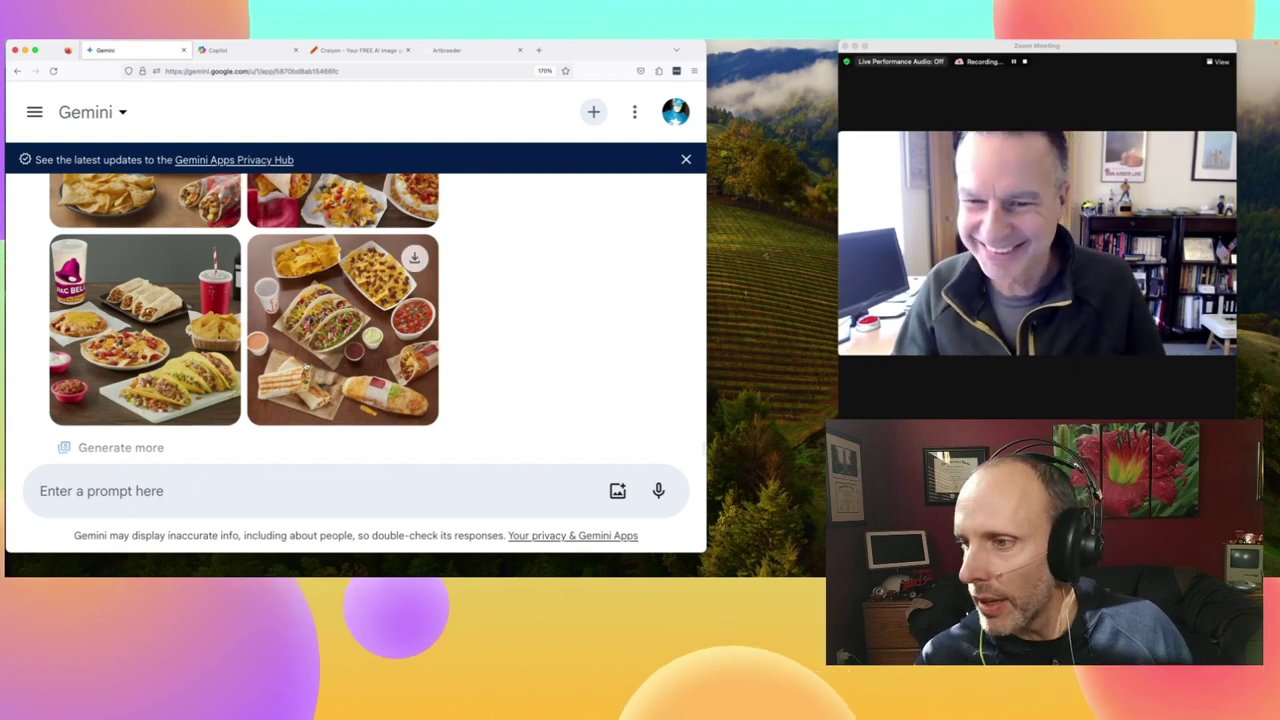
pyautogui.scroll(7, 343, 330)
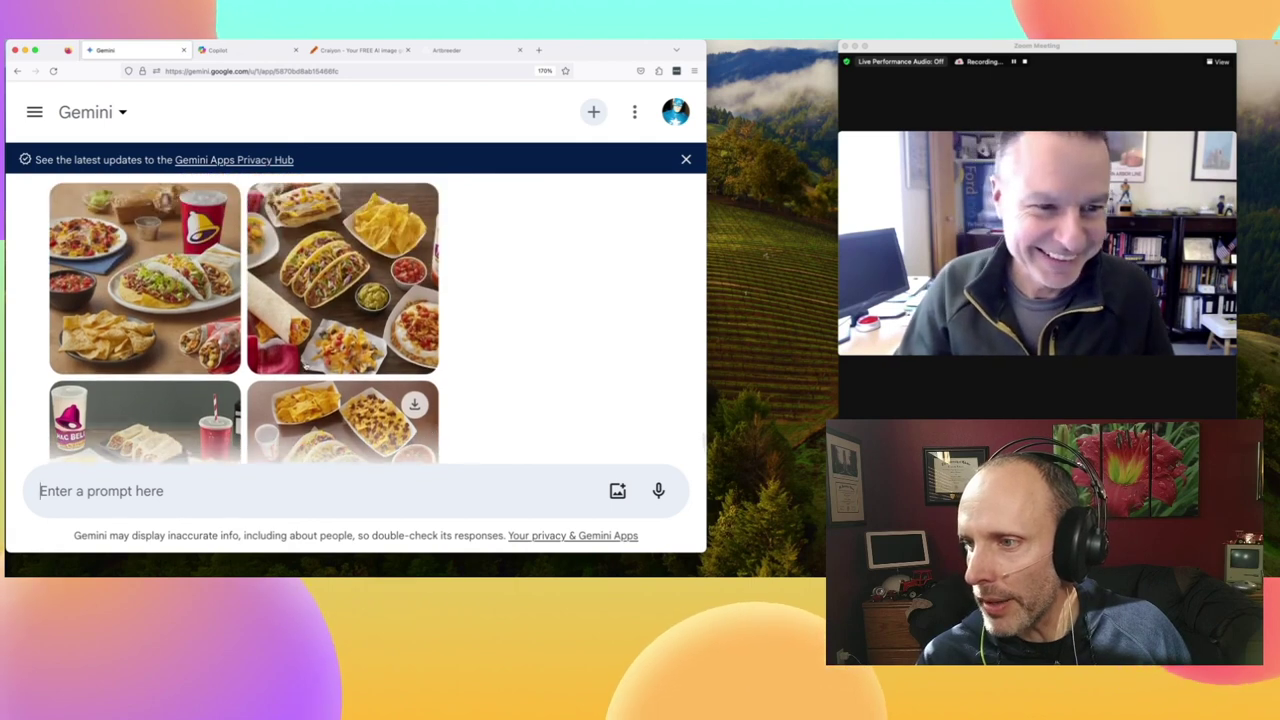
# - Submit the prompt "Describe a taco bell meal" in Gemini
pyautogui.scroll(2, 343, 330)
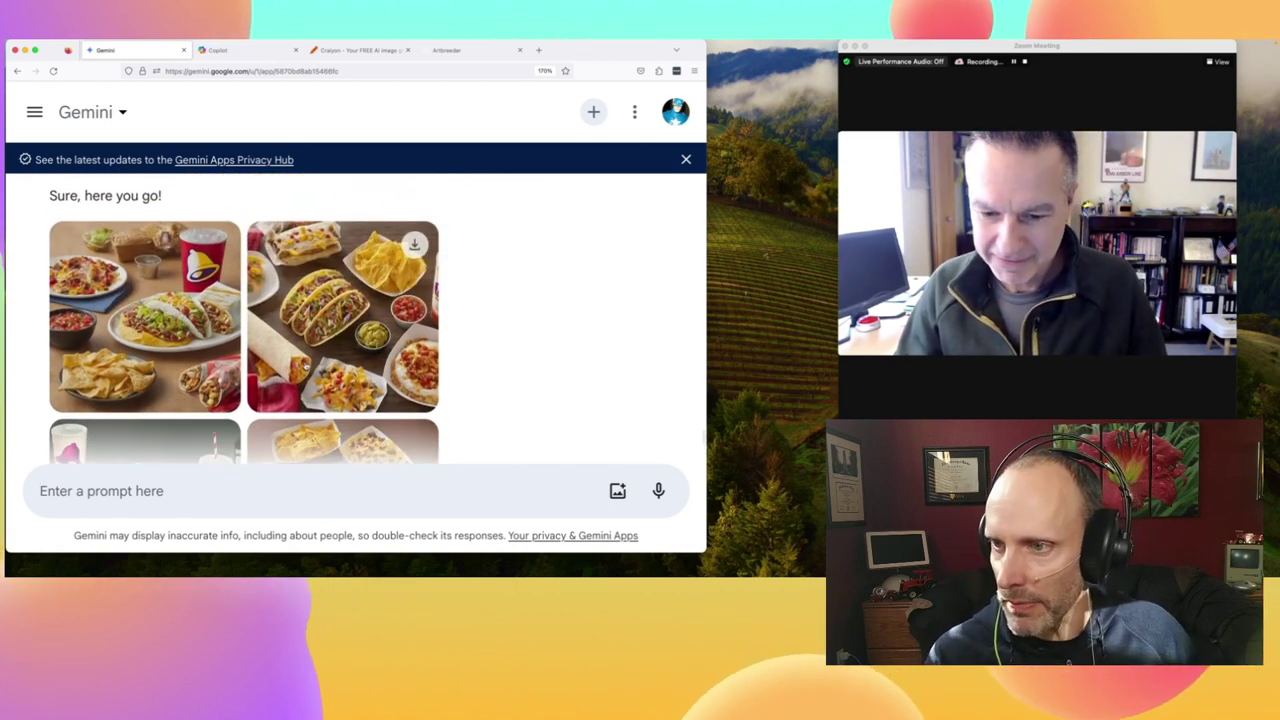
pyautogui.scroll(-10, 300, 368)
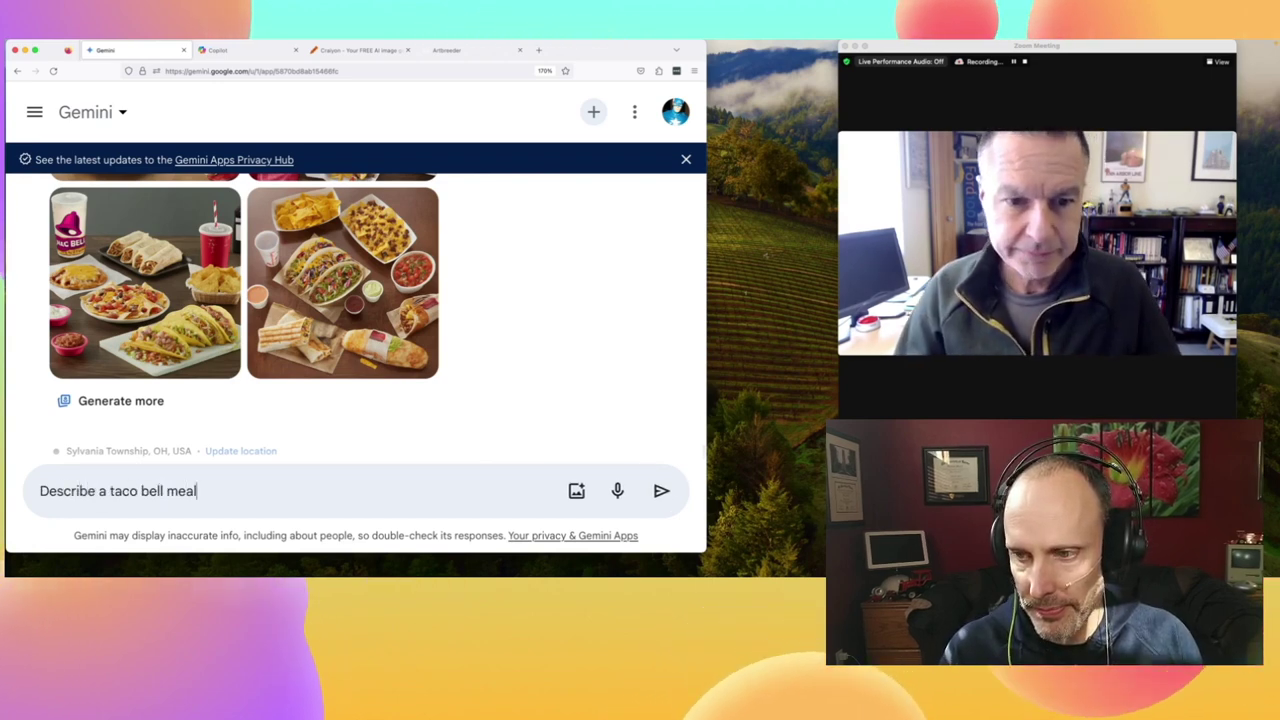
pyautogui.press('Return')
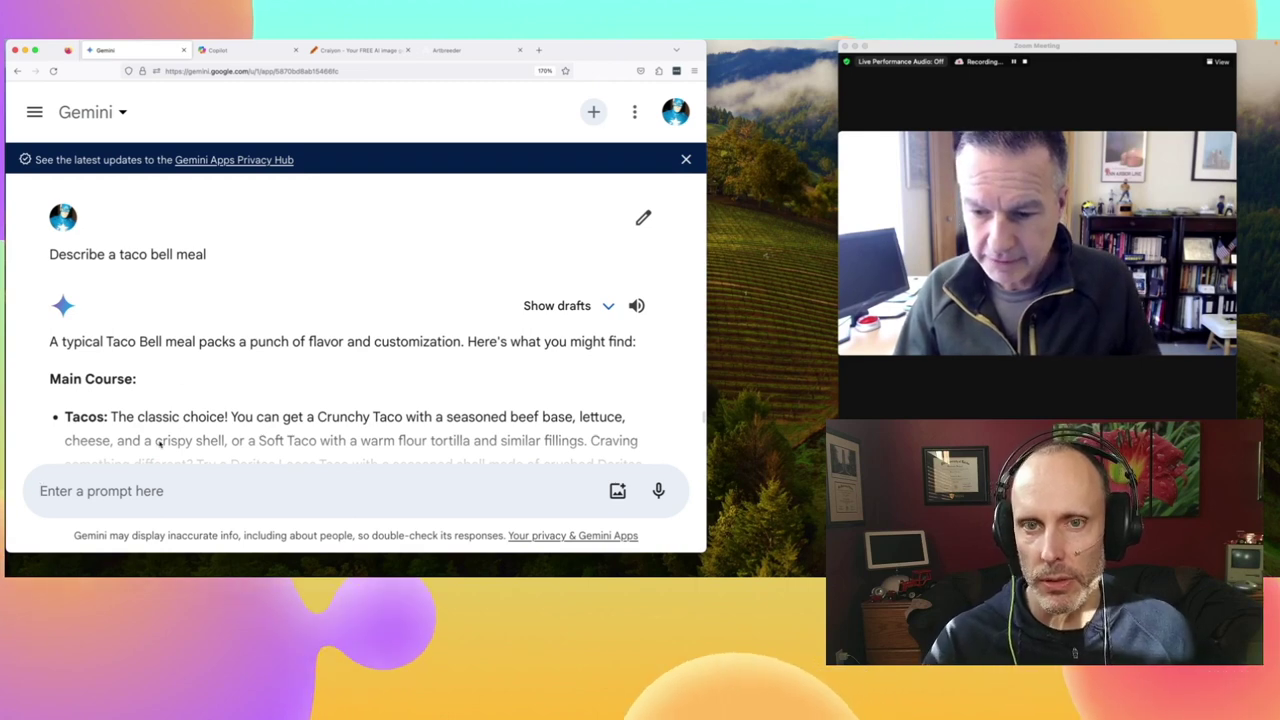
# - Skim Gemini's description of a Taco Bell meal from the main courses down to the extras
pyautogui.scroll(-1, 303, 373)
pyautogui.scroll(-3, 303, 373)
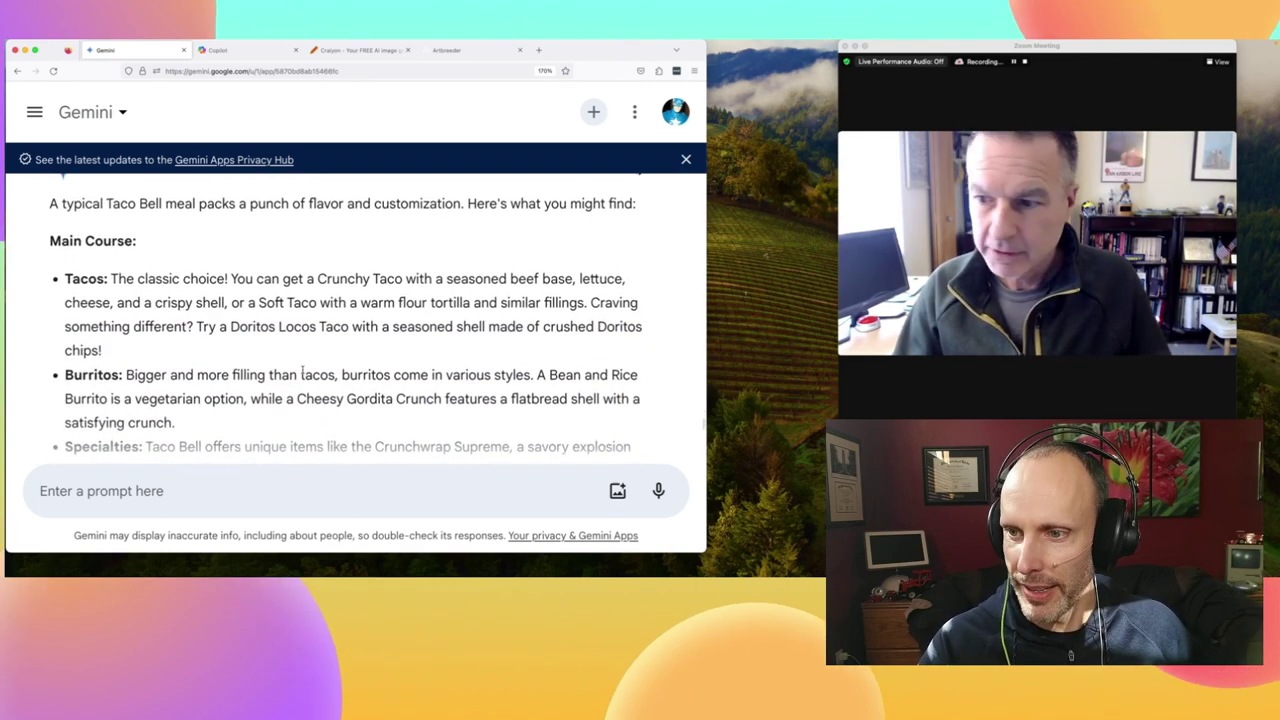
pyautogui.scroll(1, 302, 372)
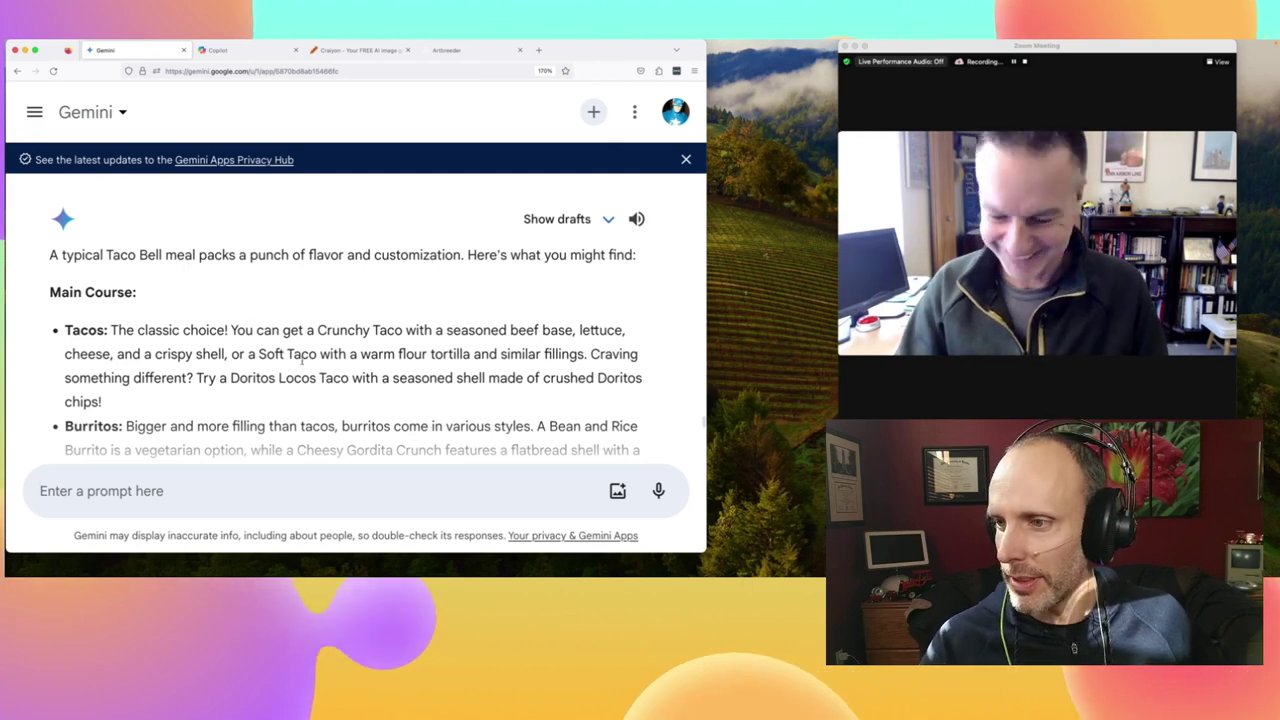
pyautogui.scroll(-1, 300, 368)
pyautogui.scroll(-2, 302, 365)
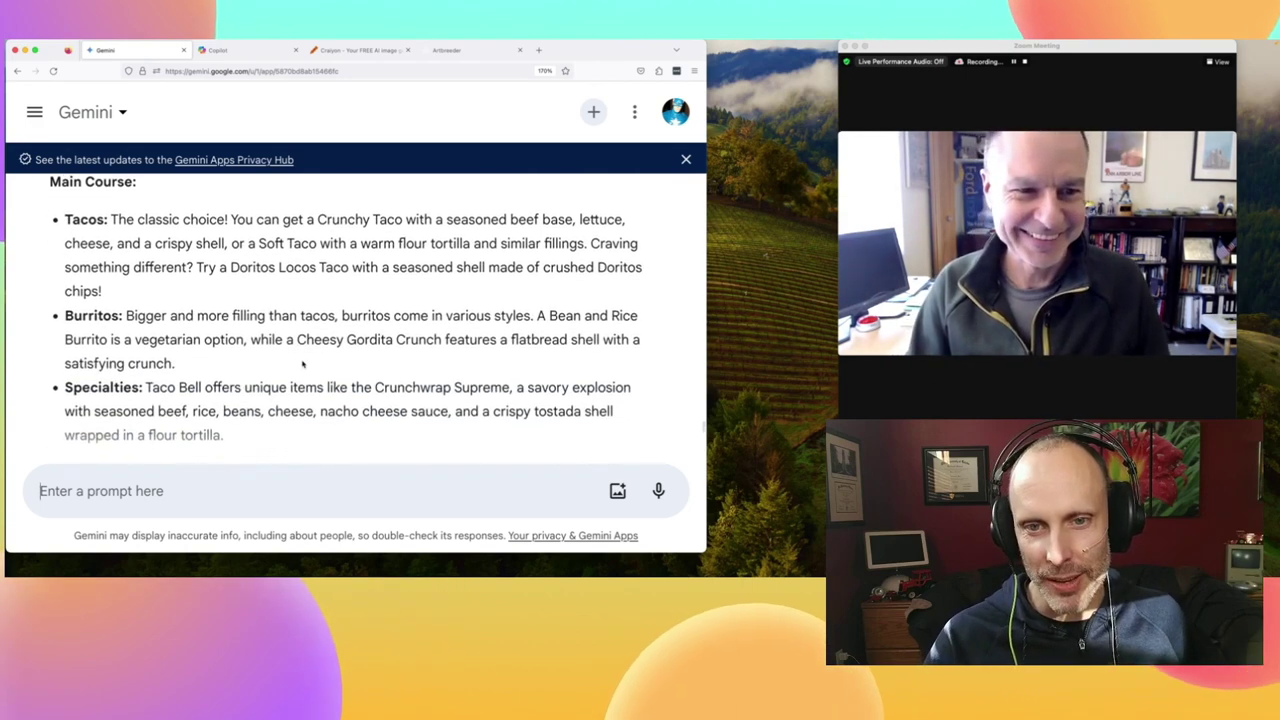
pyautogui.scroll(-5, 302, 365)
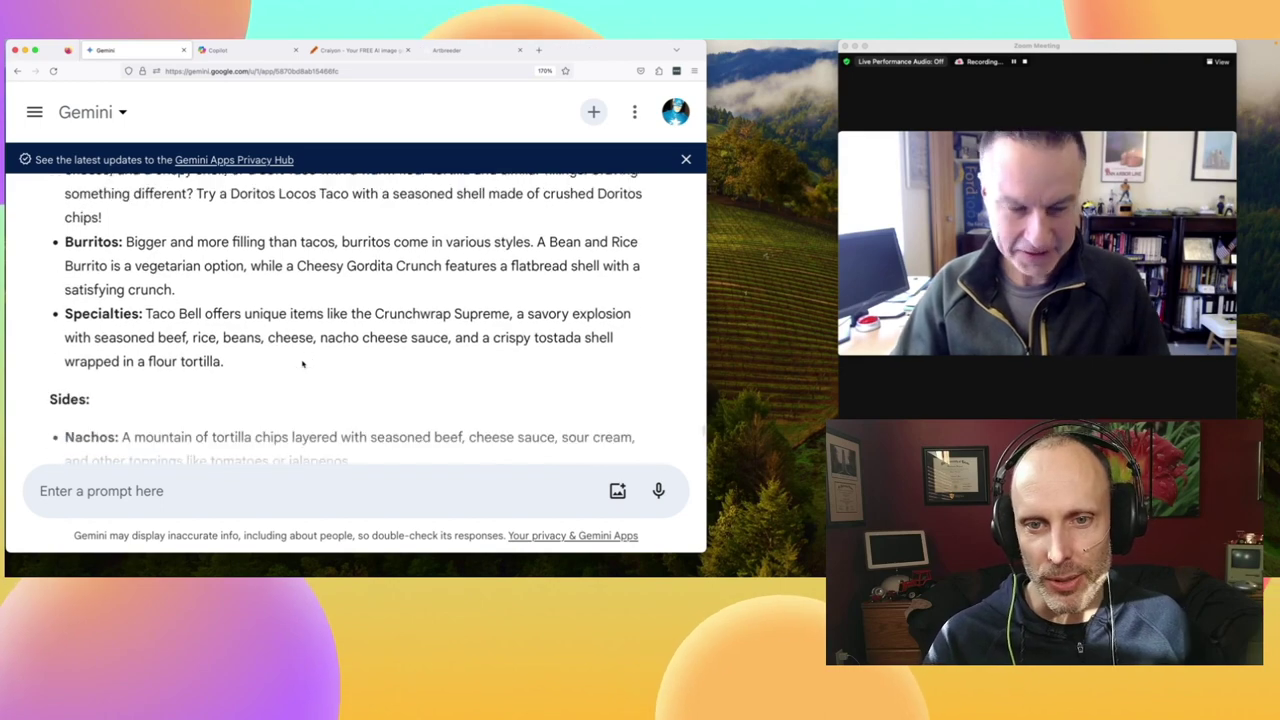
pyautogui.scroll(-1, 302, 365)
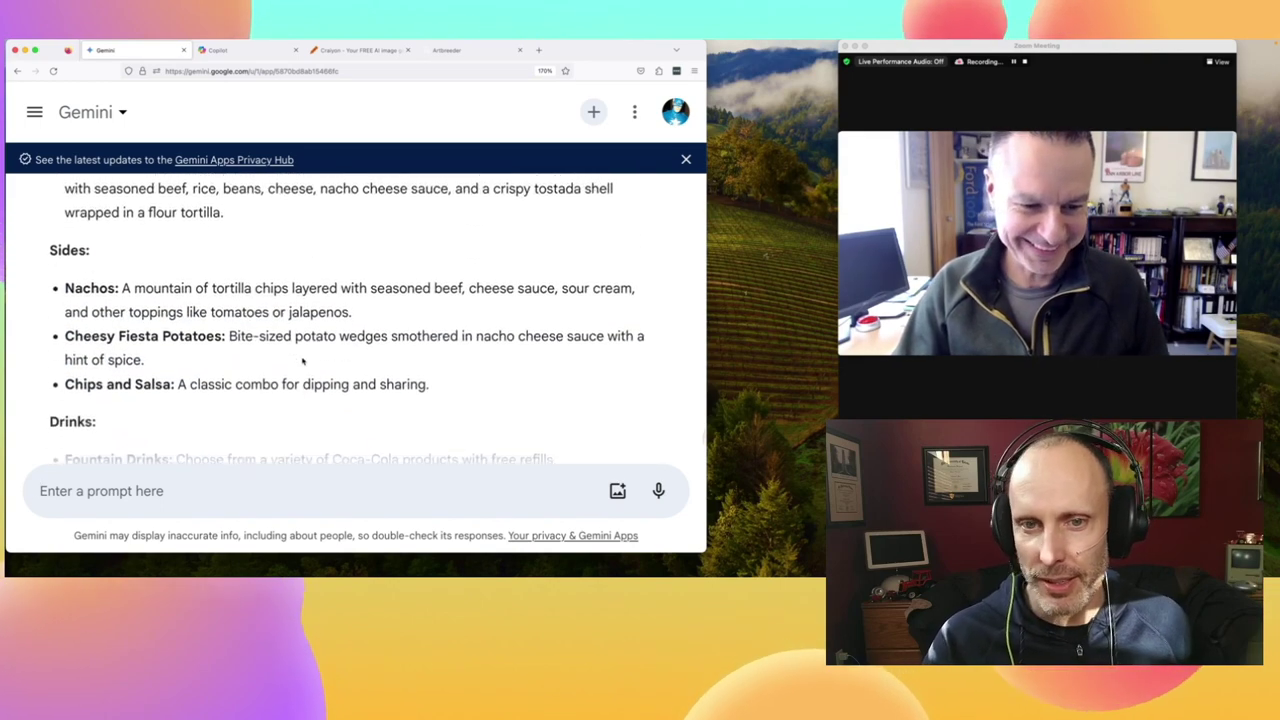
pyautogui.scroll(-4, 302, 365)
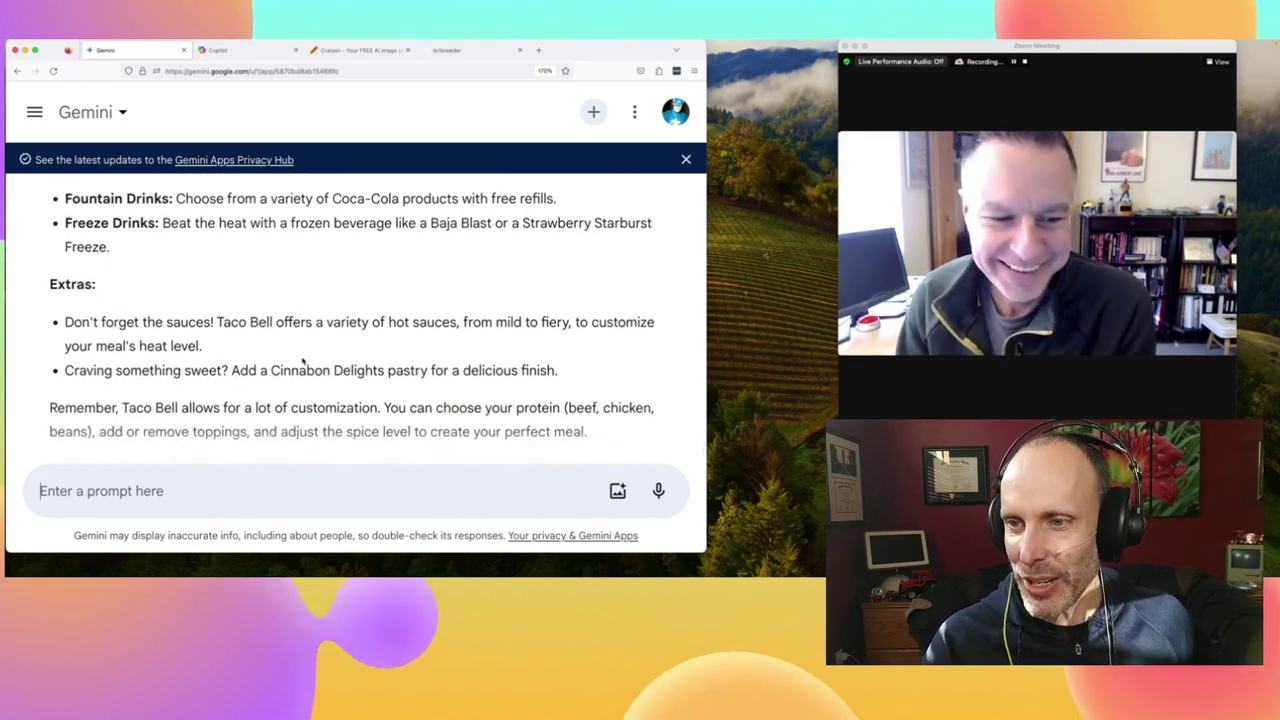
# - Return to the start of Gemini's Taco Bell description and reread its main courses, sides, drinks, extras and closing customization remark
pyautogui.scroll(10, 302, 365)
pyautogui.scroll(-2, 302, 362)
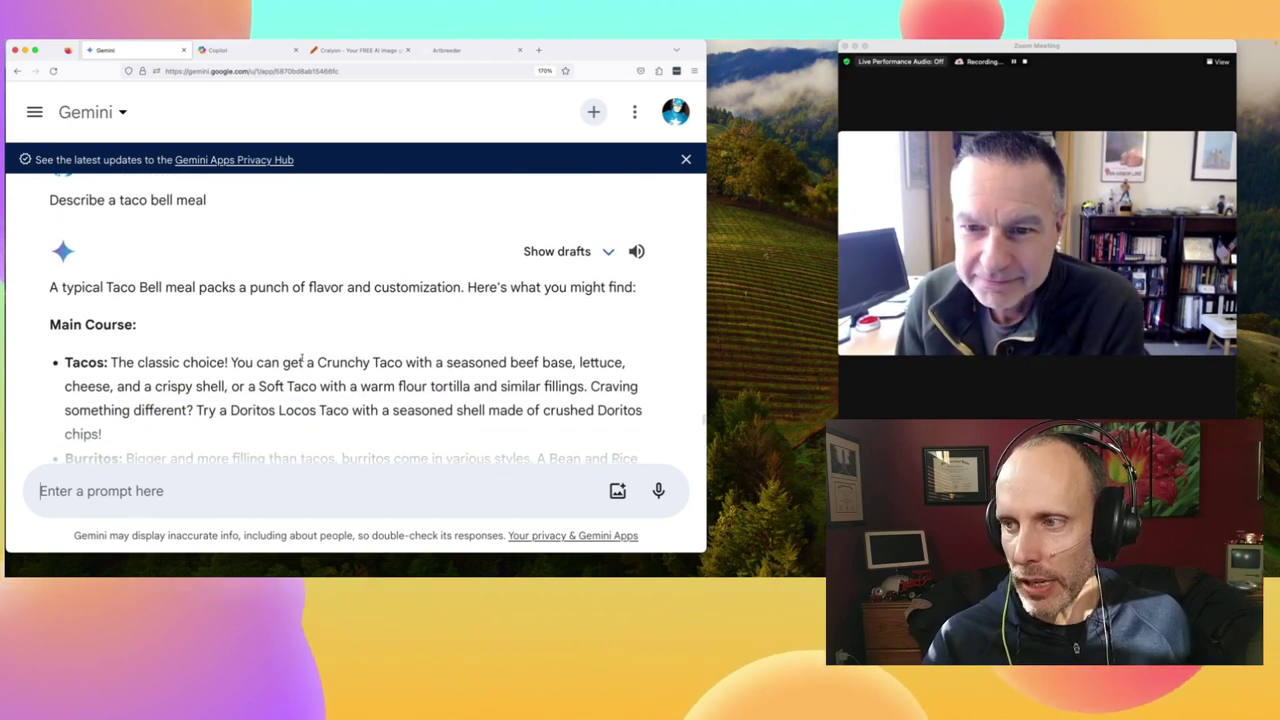
pyautogui.scroll(-2, 302, 360)
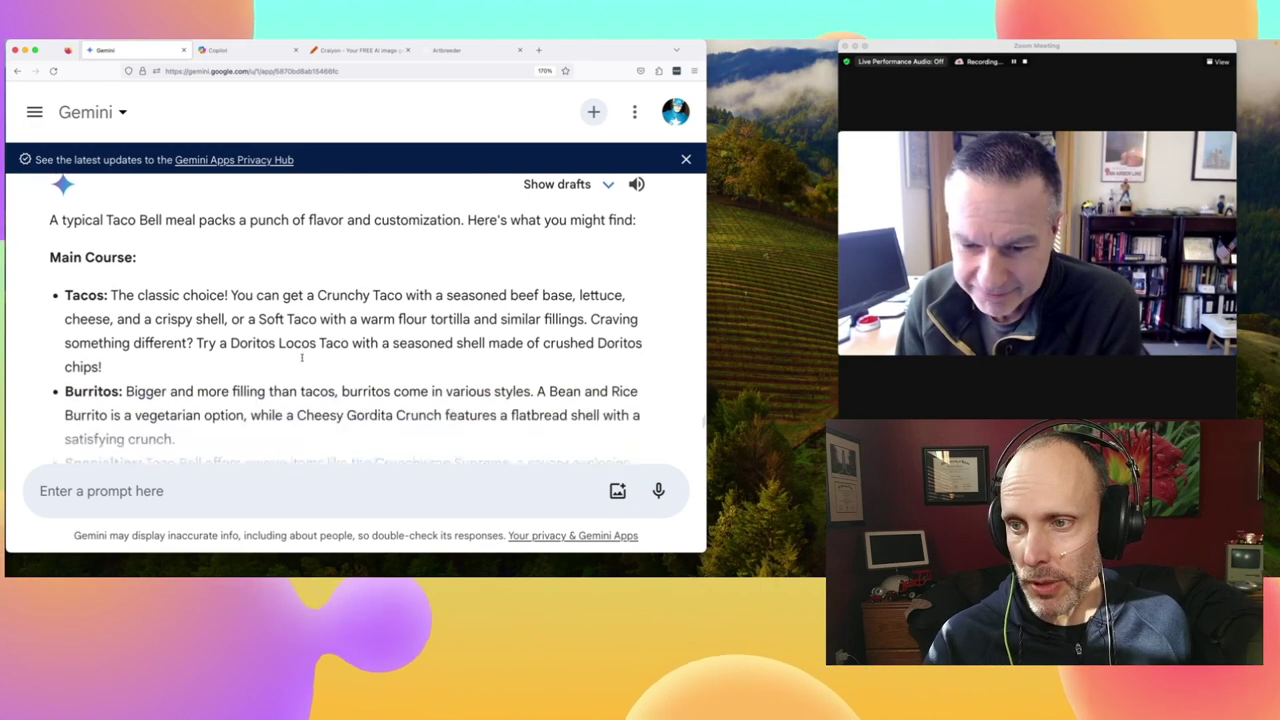
pyautogui.scroll(-3, 301, 357)
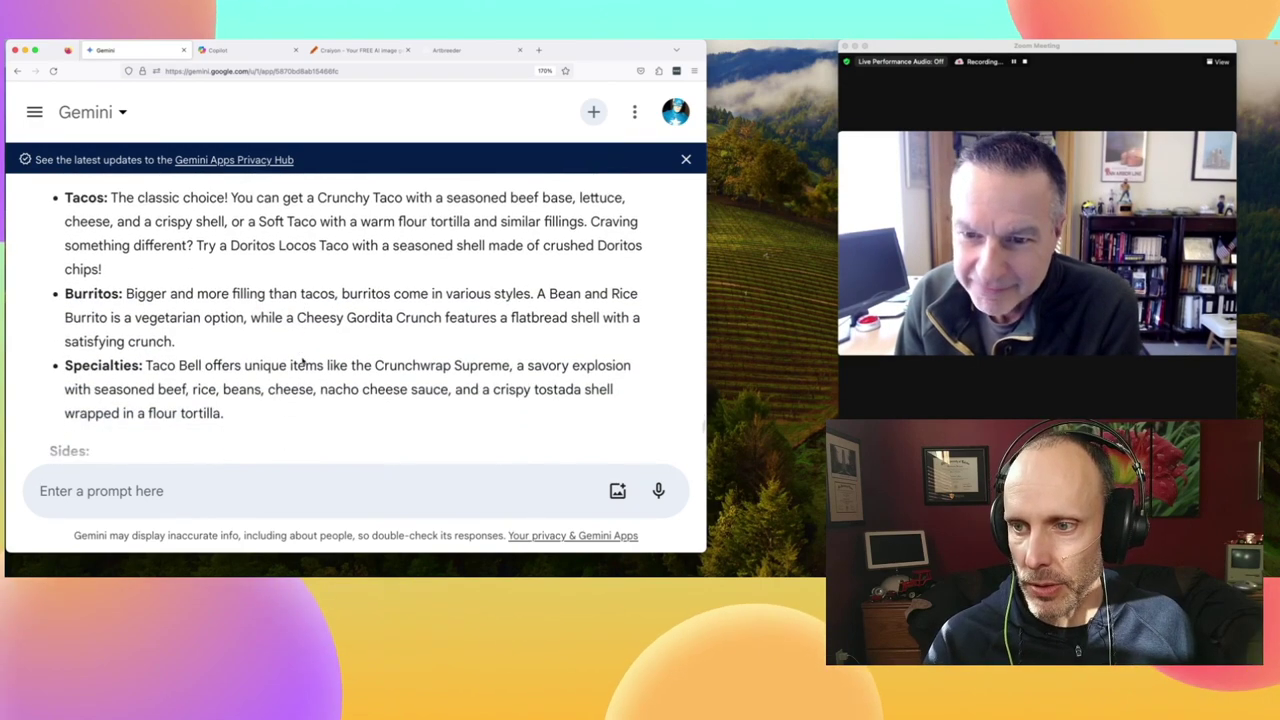
pyautogui.scroll(-6, 301, 360)
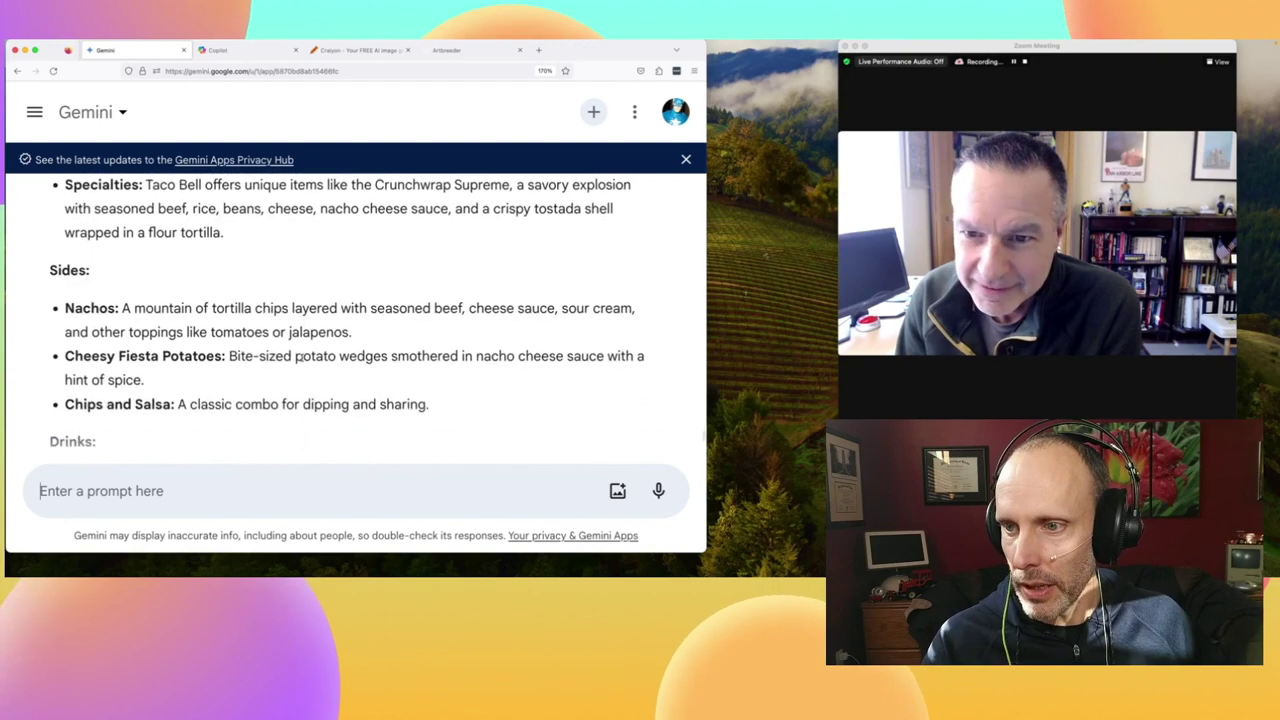
pyautogui.scroll(-2, 301, 357)
pyautogui.scroll(-2, 301, 360)
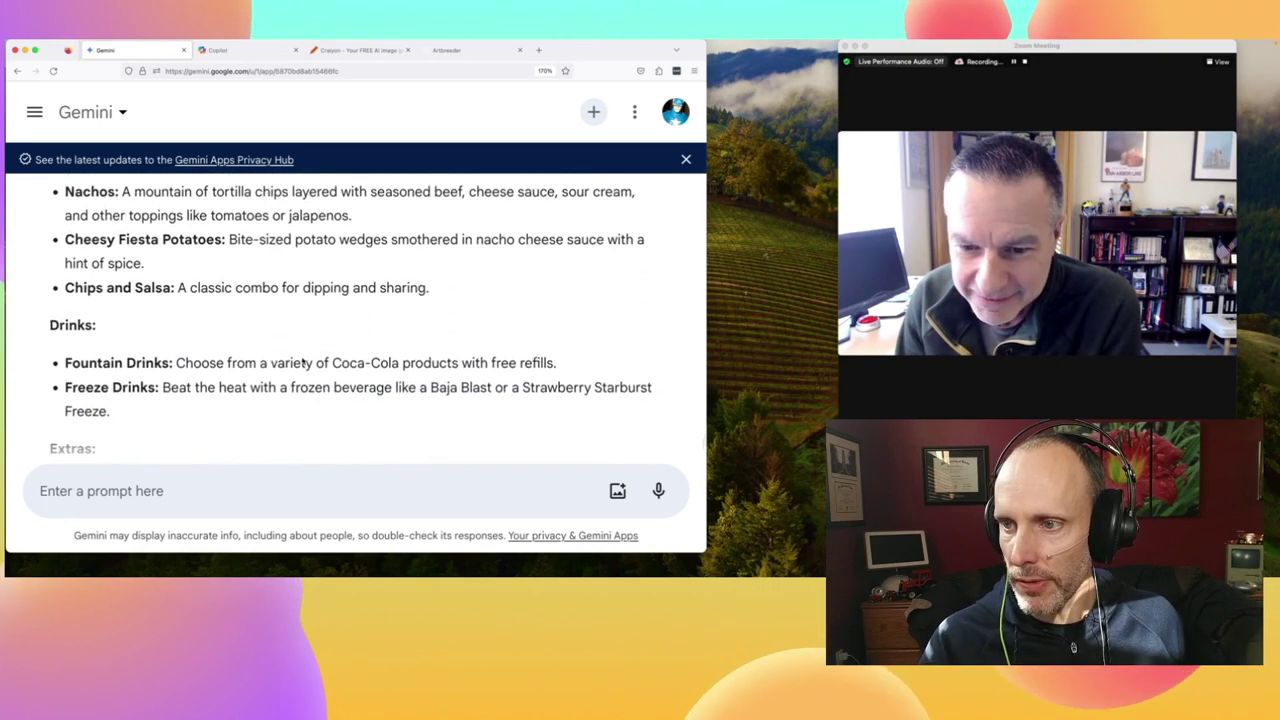
pyautogui.scroll(-6, 301, 357)
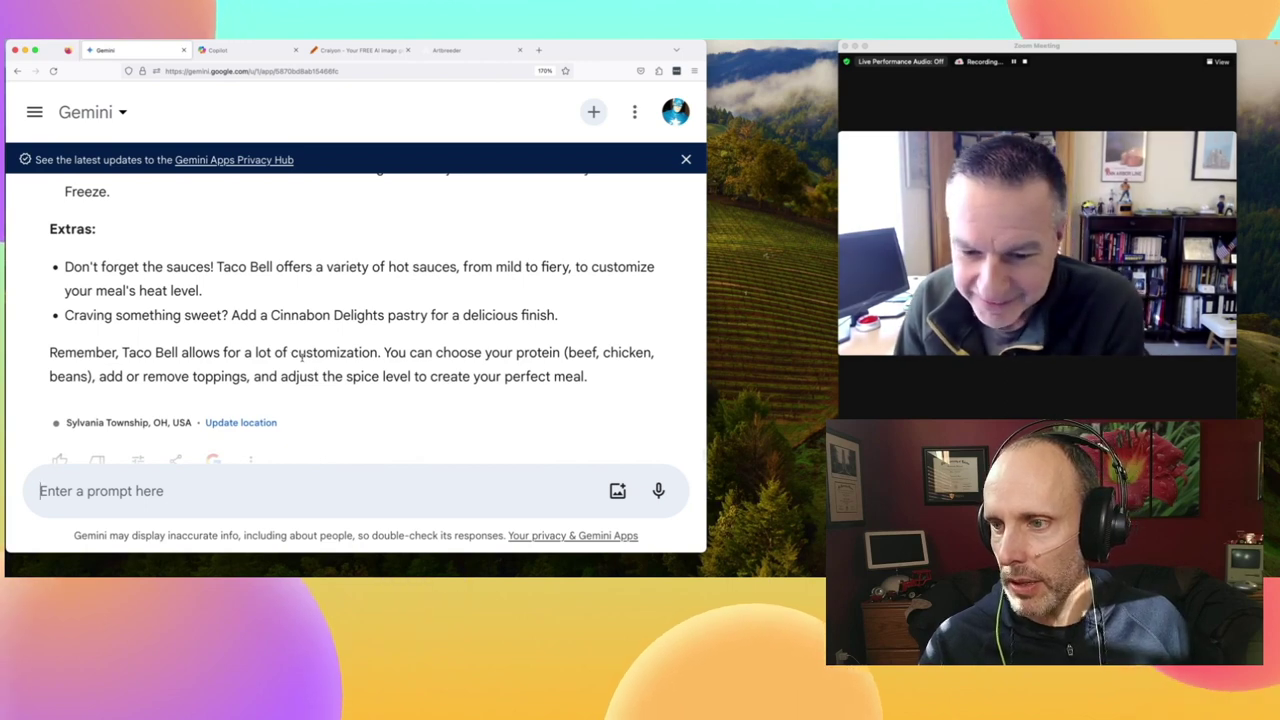
pyautogui.scroll(-1, 301, 357)
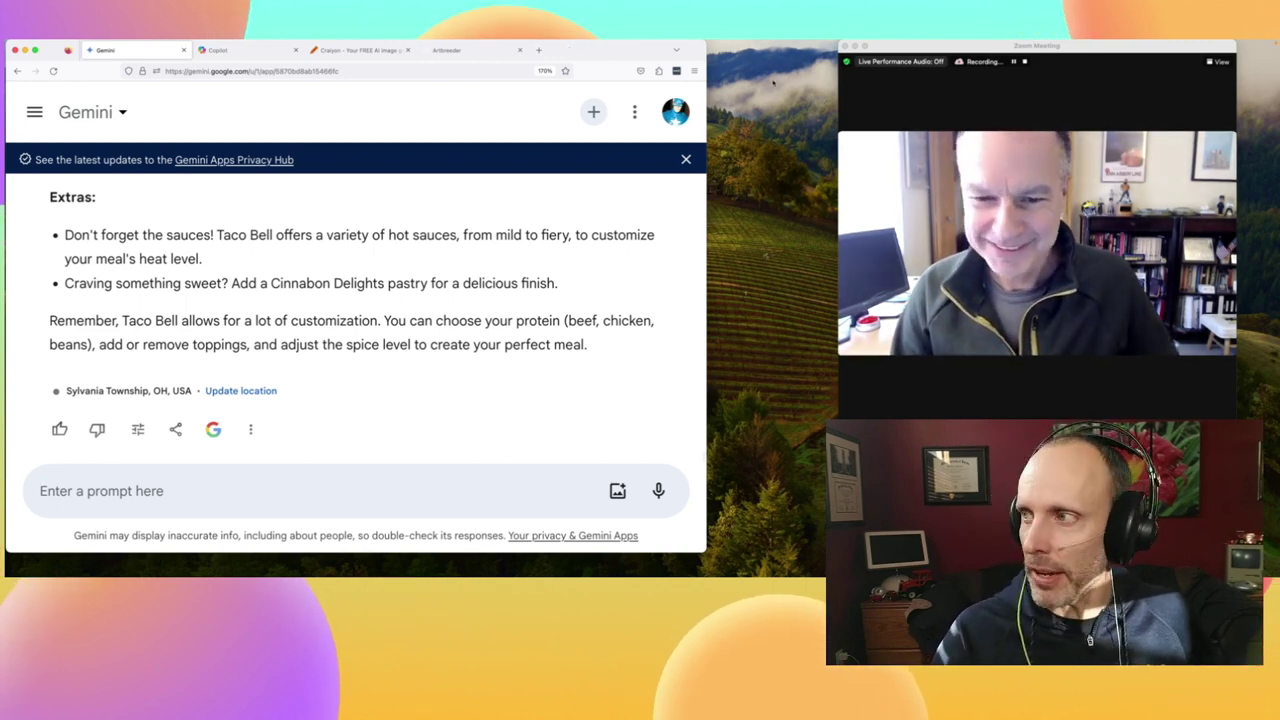
# - Move the Zoom meeting window over the Gemini window and enlarge it to view the shared screen
pyautogui.moveTo(902, 45); pyautogui.dragTo(610, 45)
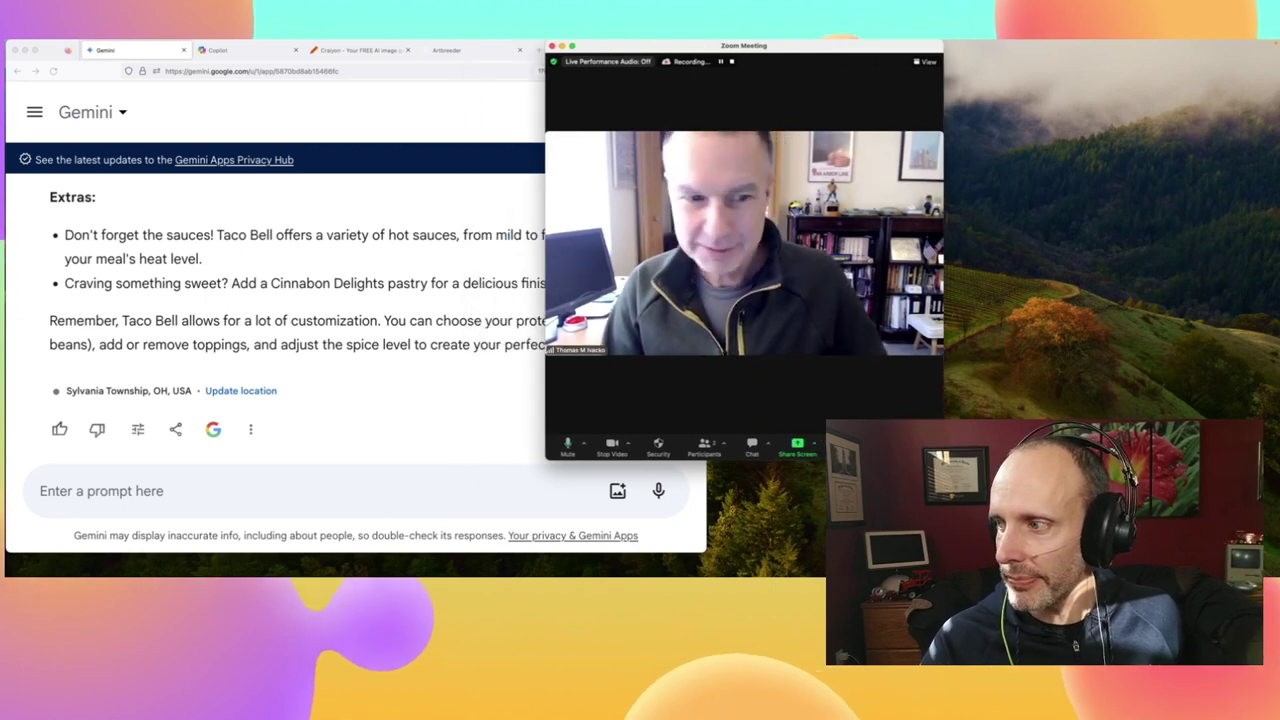
pyautogui.moveTo(943, 460); pyautogui.dragTo(1244, 555)
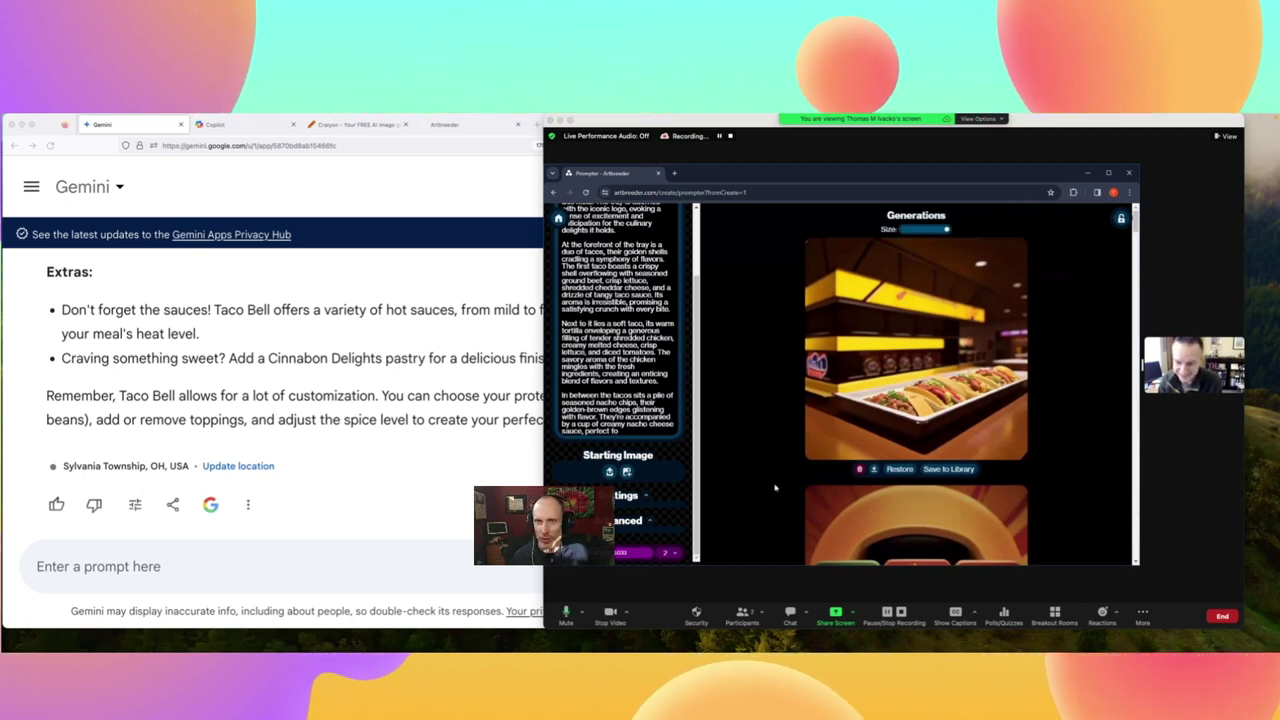
# - Generate two more Artbreeder images from the Taco Bell meal prompt and inspect the red-bunned burger image enlarged
pyautogui.click(633, 555)
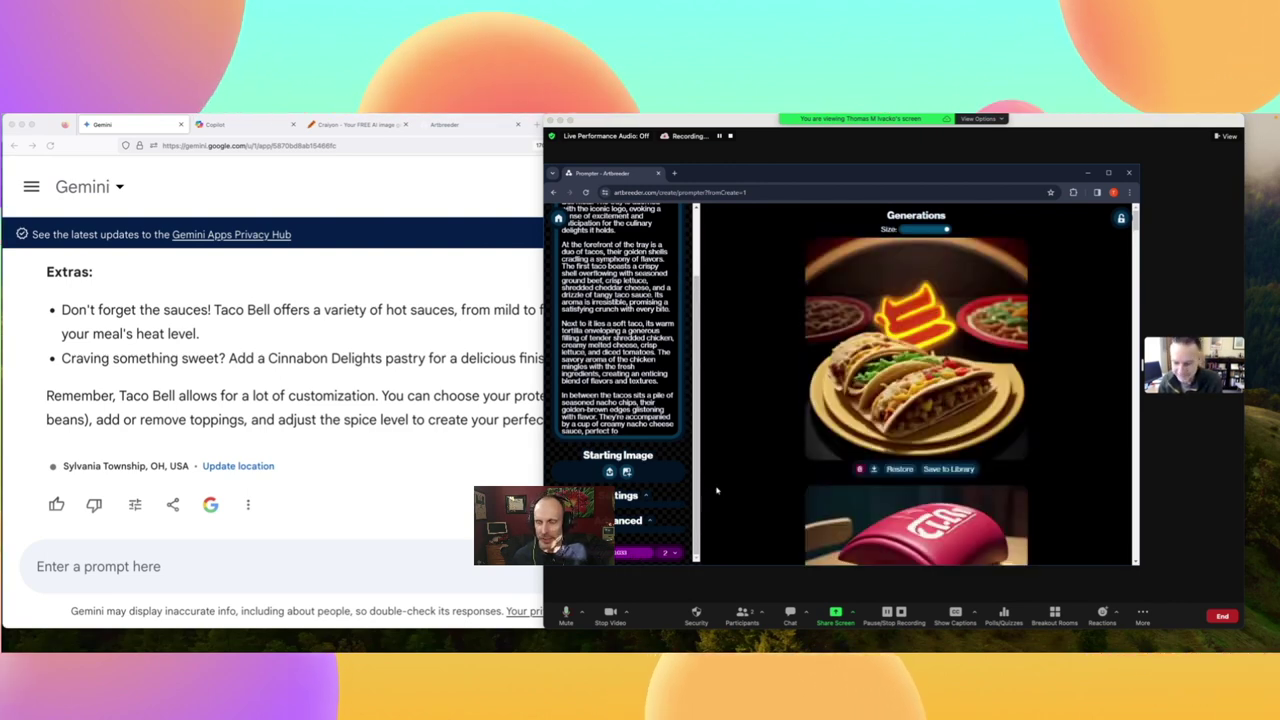
pyautogui.scroll(-2, 941, 421)
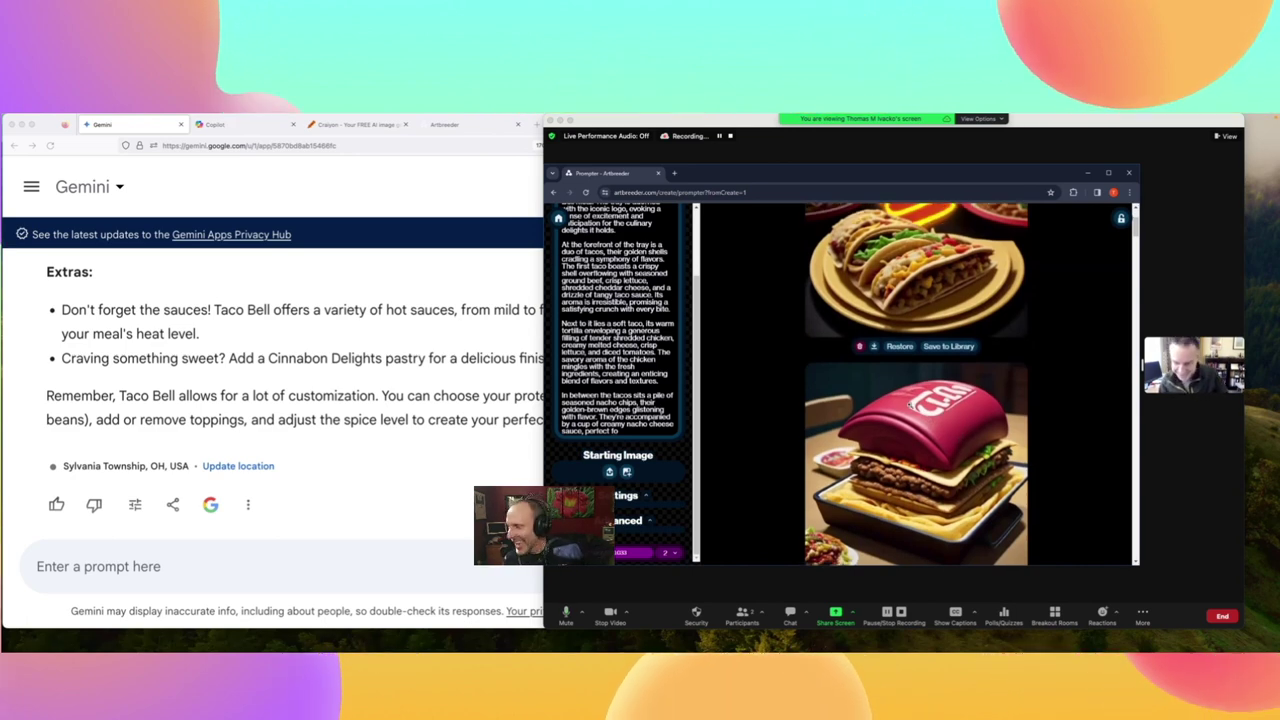
pyautogui.scroll(-1, 918, 472)
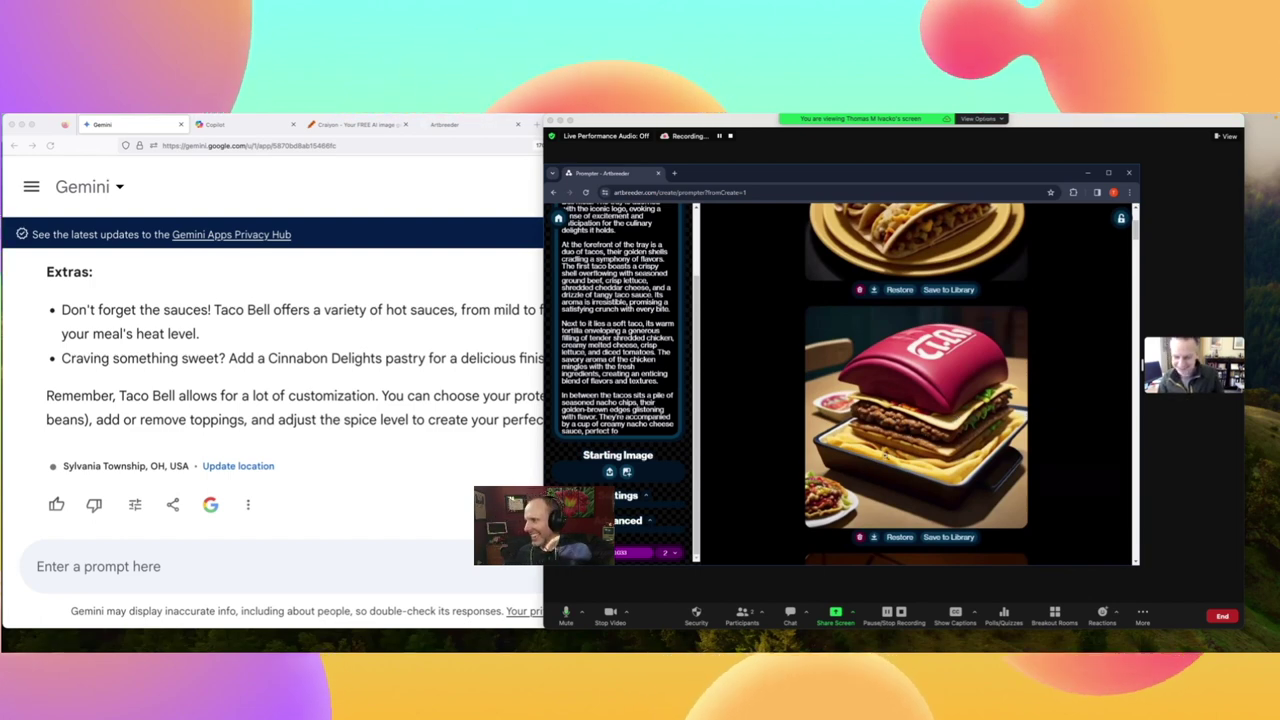
pyautogui.click(972, 418)
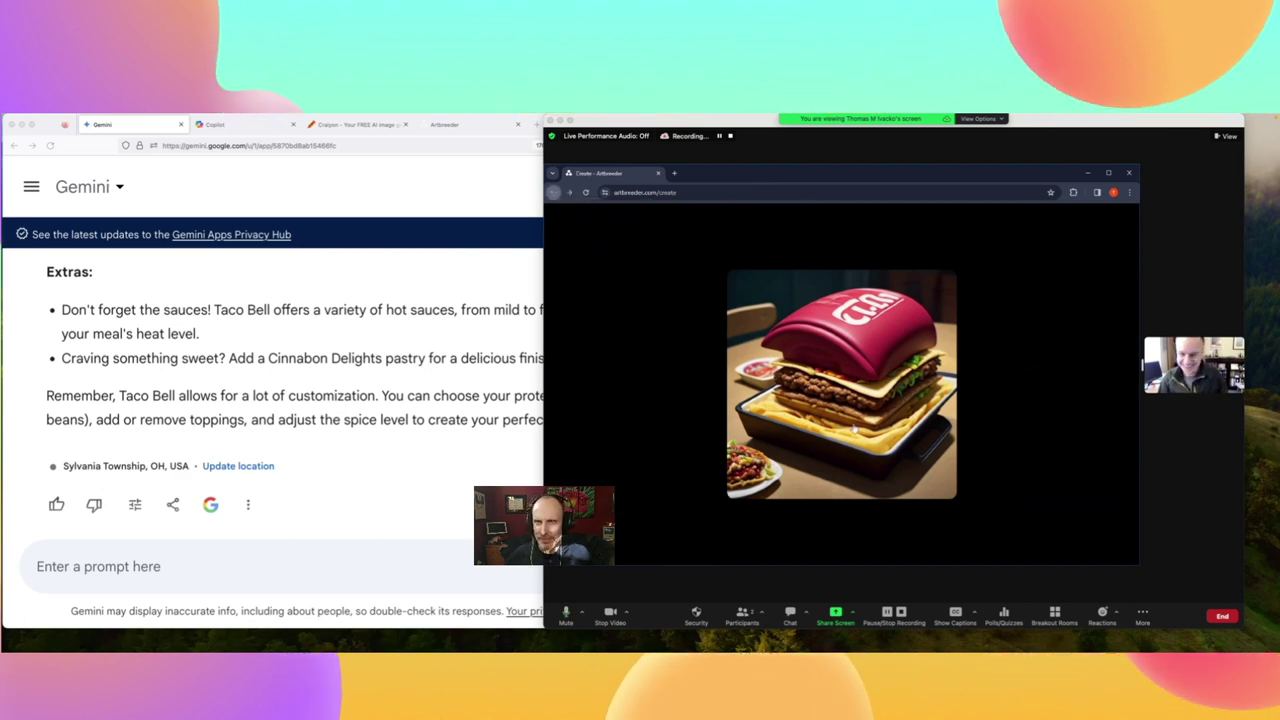
pyautogui.click(934, 449)
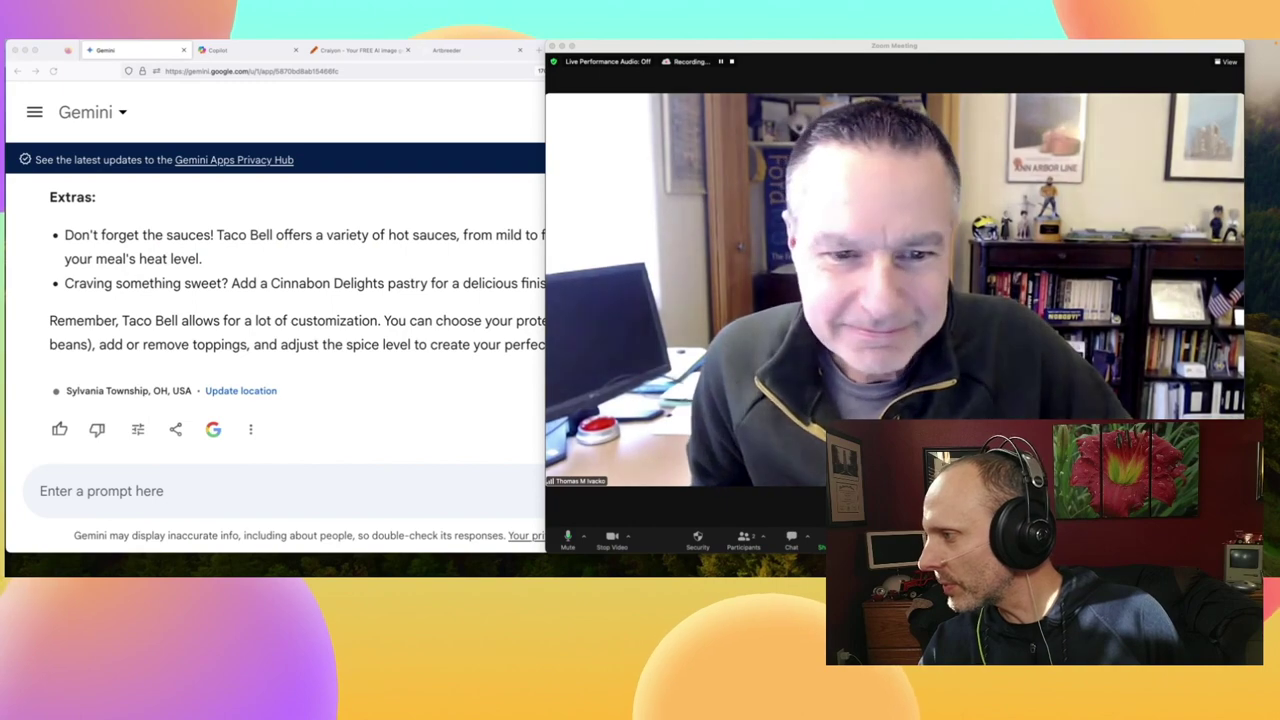
# - Shrink the Zoom meeting window and move it clear of the Gemini window
pyautogui.moveTo(1152, 455); pyautogui.dragTo(1038, 375)
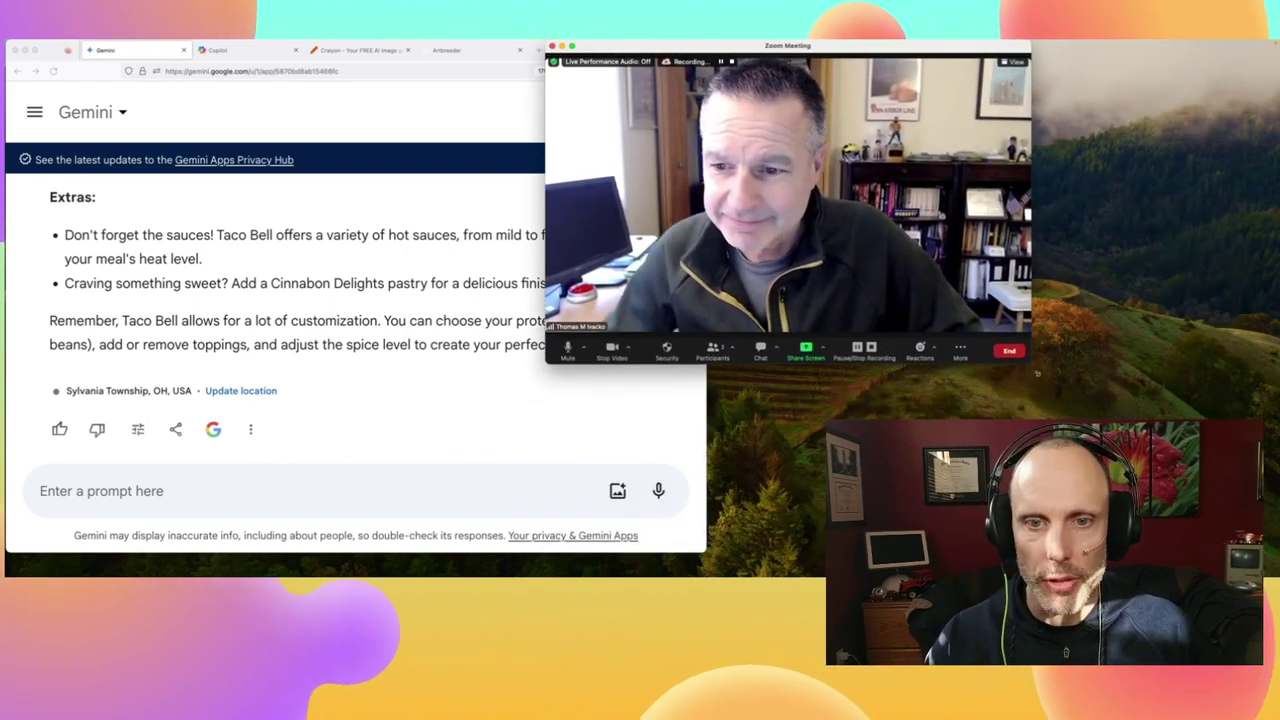
pyautogui.moveTo(871, 52); pyautogui.dragTo(1063, 45)
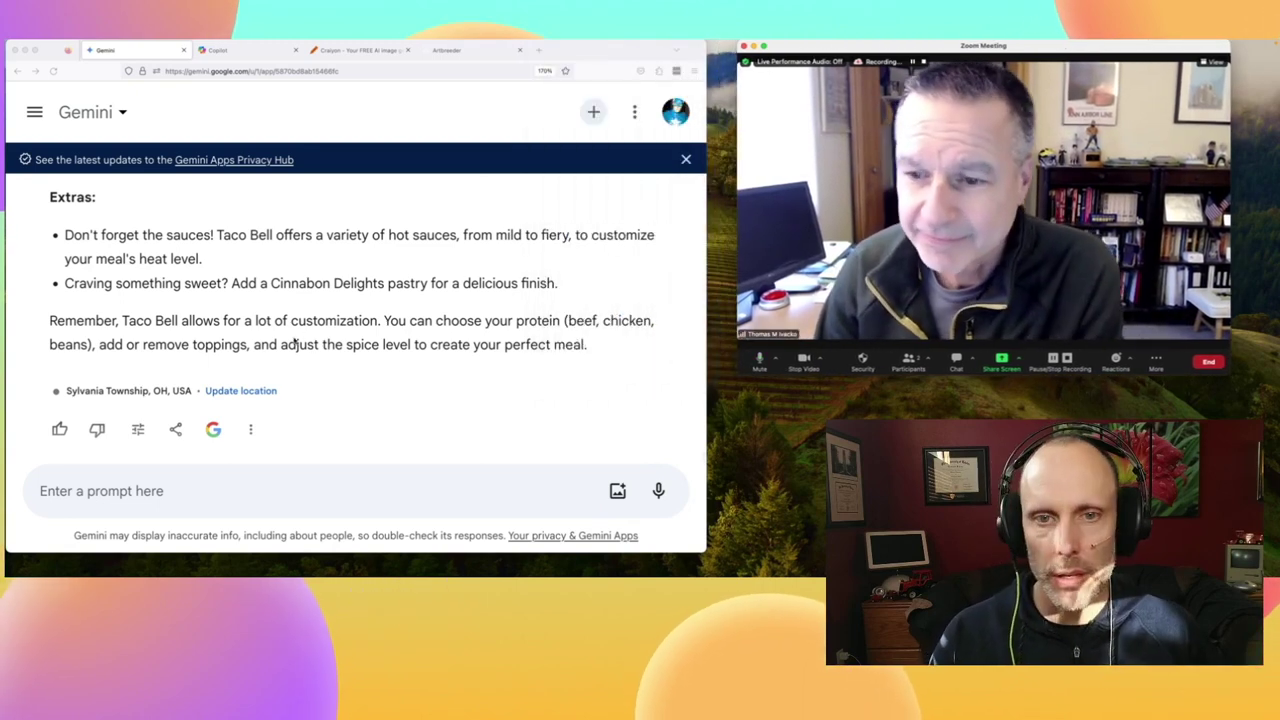
pyautogui.moveTo(828, 49); pyautogui.dragTo(878, 48)
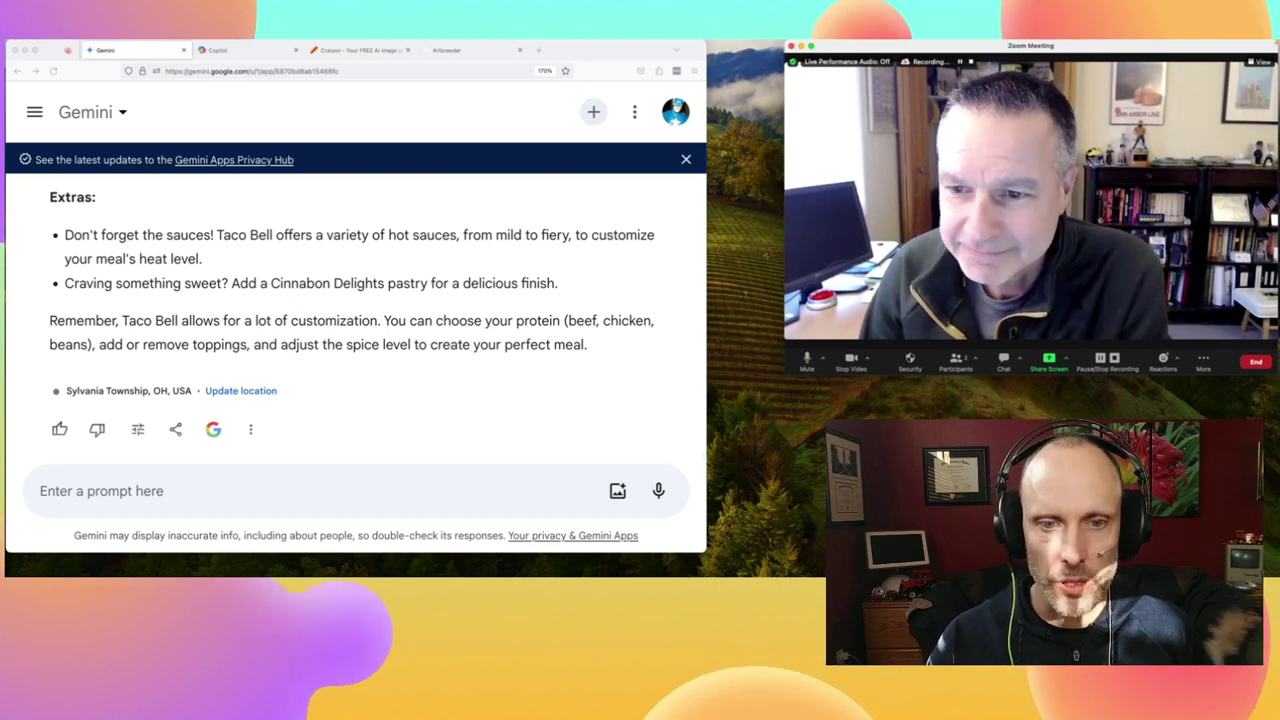